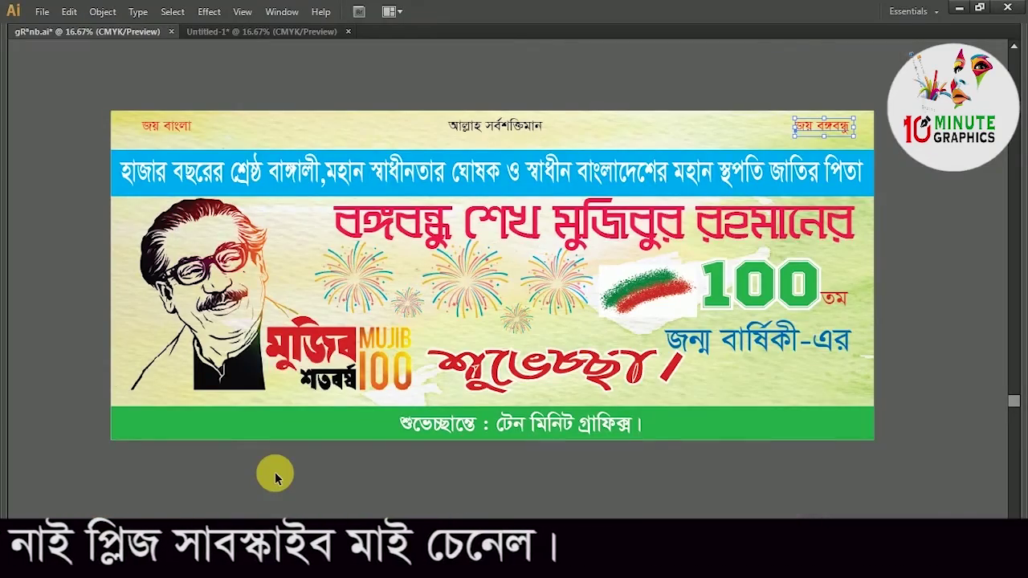
left_click(214, 363)
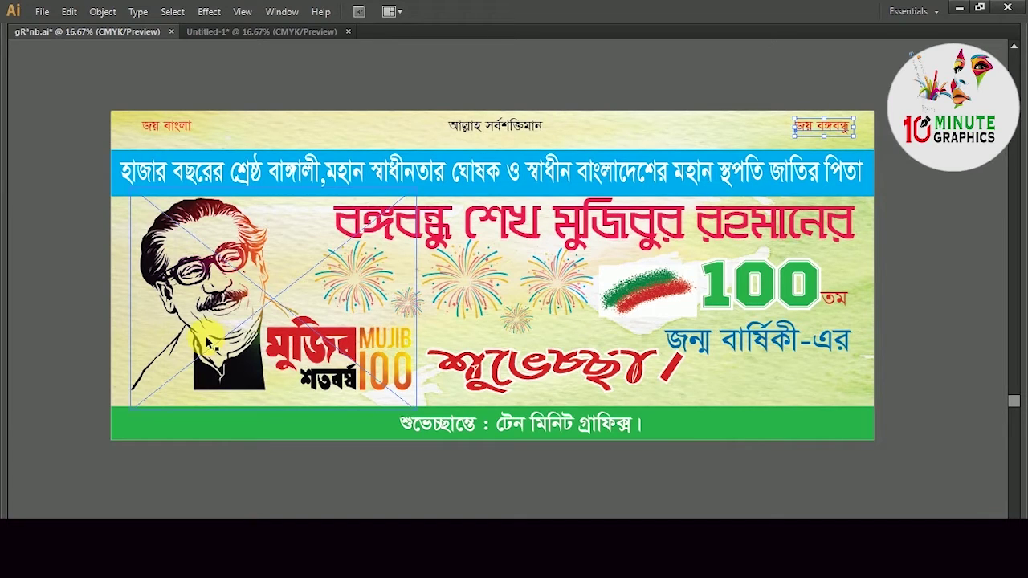
left_click(205, 334, "shift")
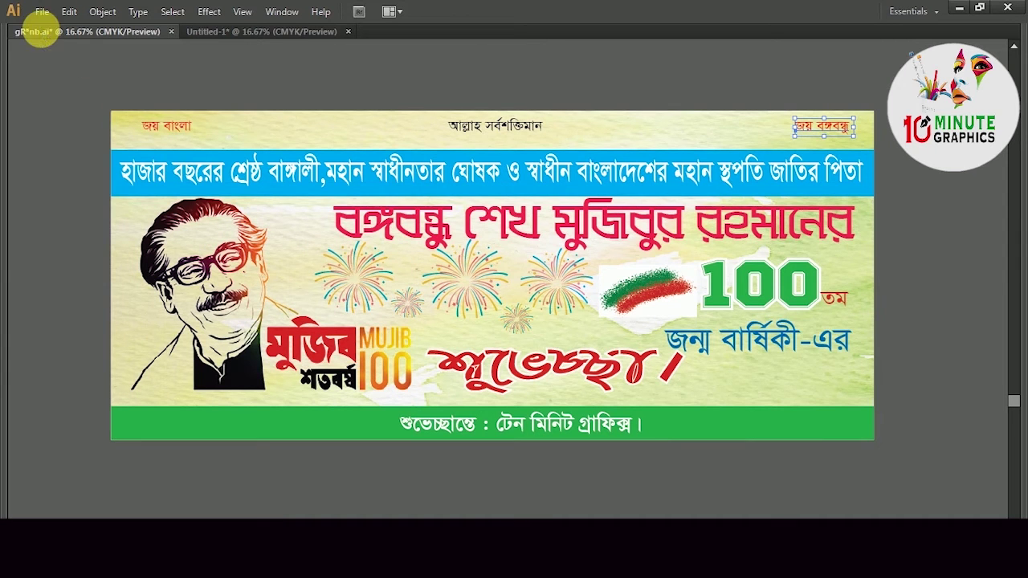
- Create a new 84 × 36 in CMYK document with 0.125 in bleed and 300 ppi raster effects
left_click(40, 13)
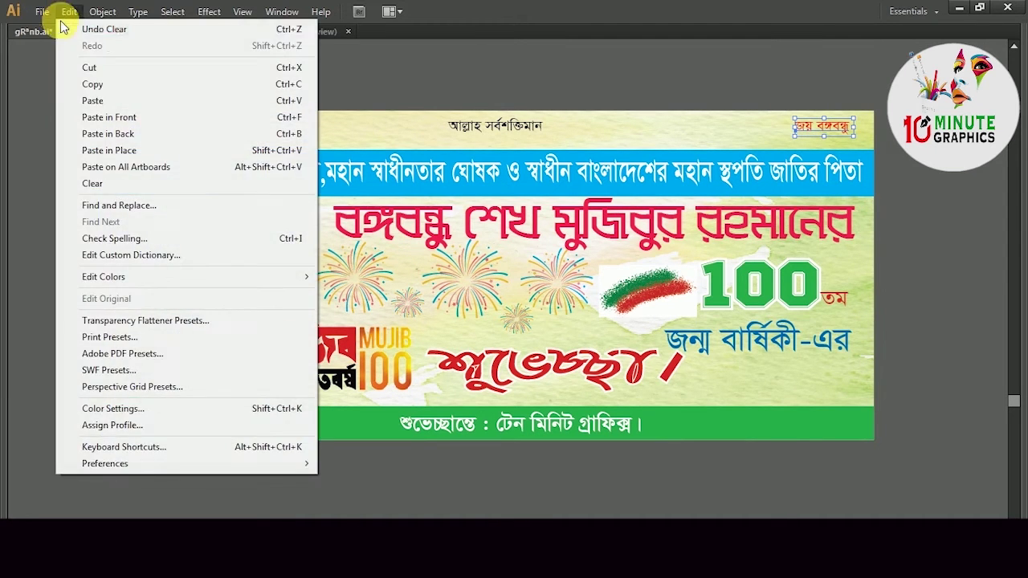
left_click(65, 33)
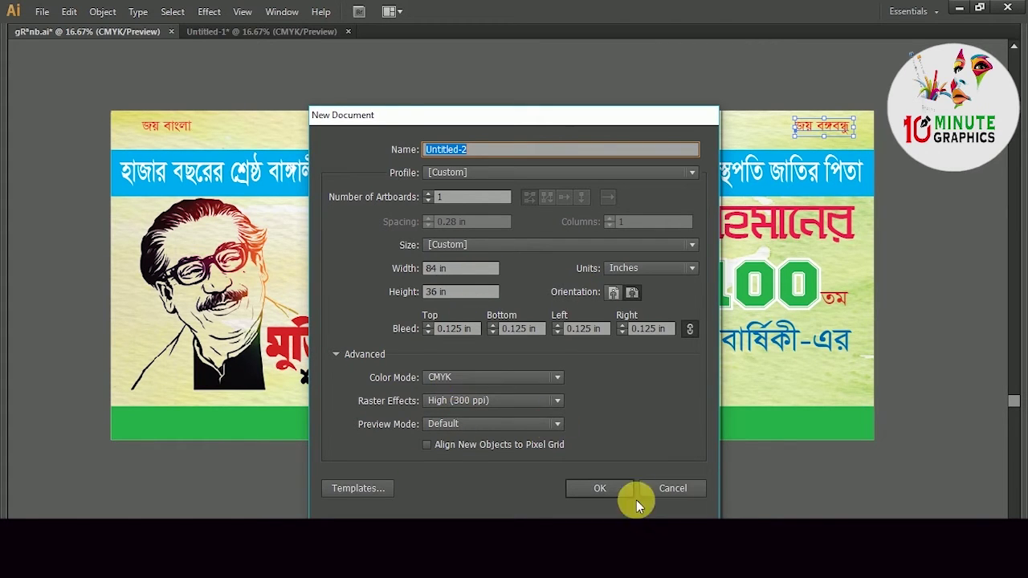
left_click(592, 487)
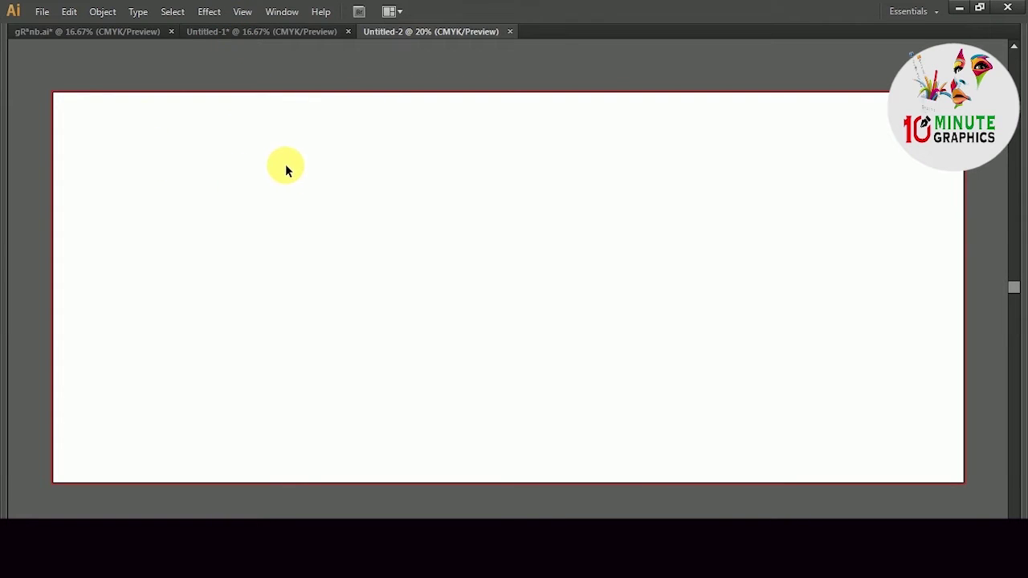
- Copy the three small slogan texts from Untitled-1 into Untitled-2 and place them along the artboard's top edge
left_click(248, 31)
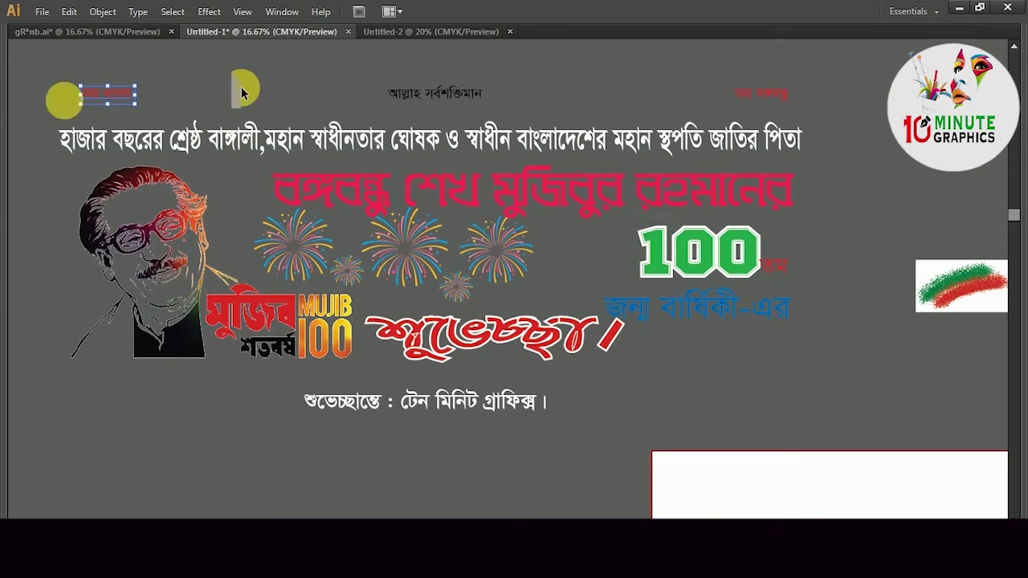
left_click(60, 79)
left_click_drag(61, 78, 821, 99)
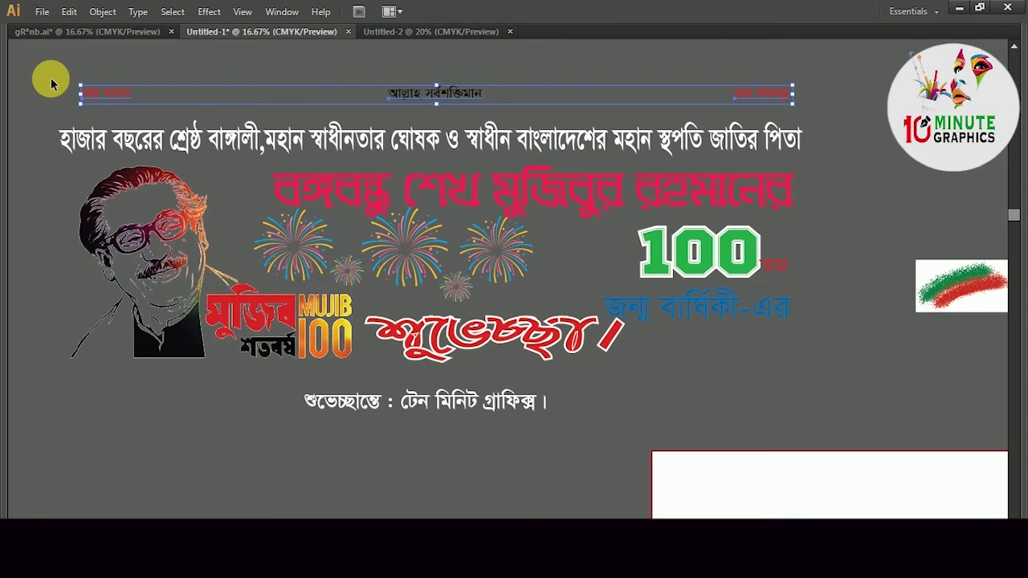
left_click_drag(70, 79, 778, 103)
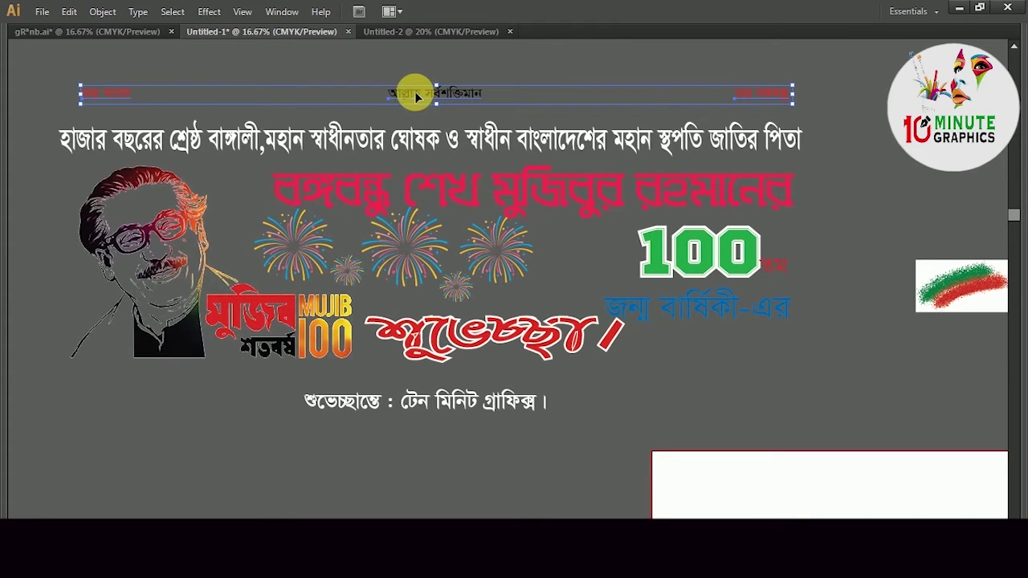
left_click_drag(415, 97, 478, 116)
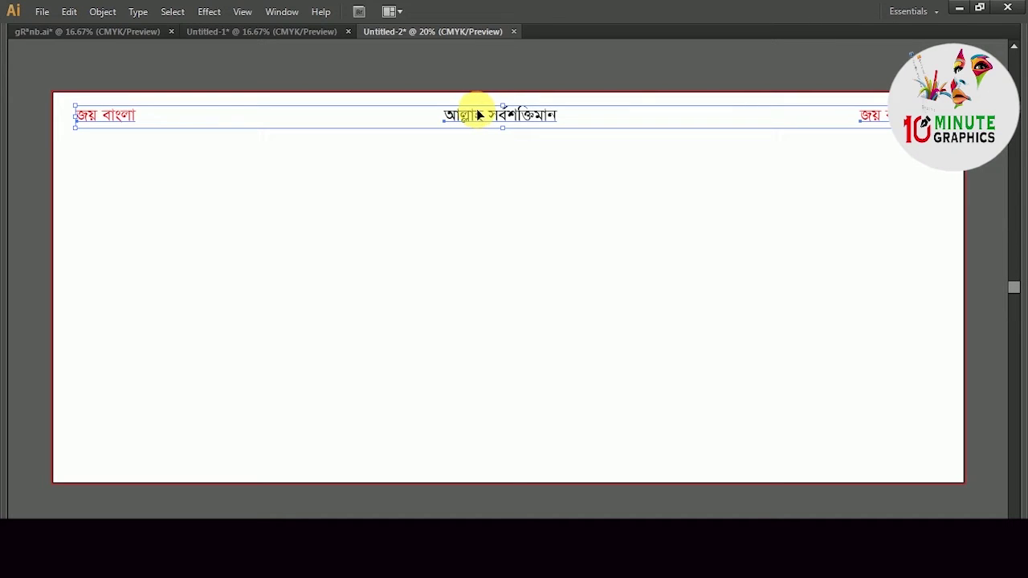
- Show the hidden panels and group the three slogan texts along the artboard's top edge
left_click(168, 128)
left_click(138, 116)
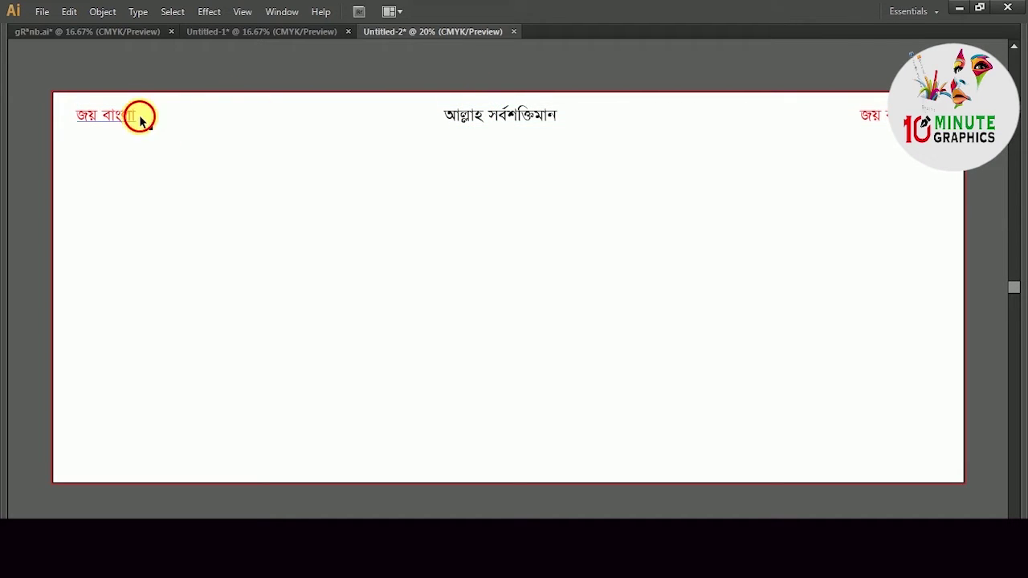
left_click(482, 114)
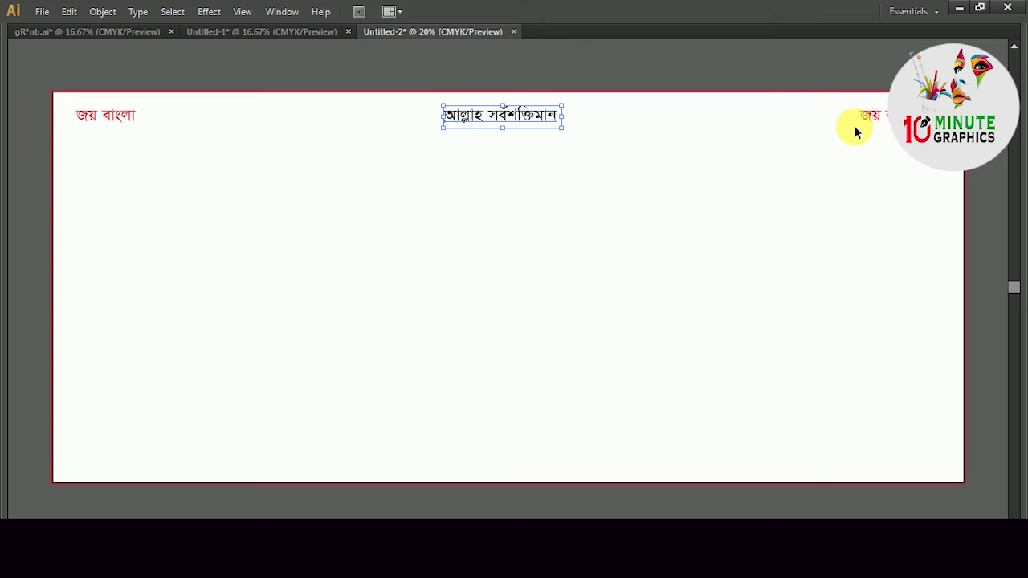
key("Tab")
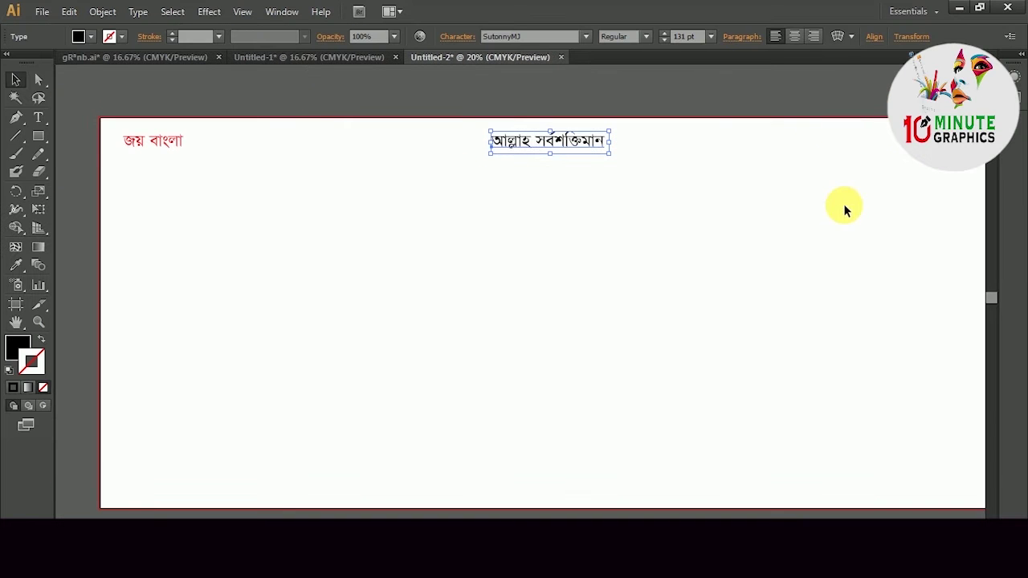
mouse_move(709, 228)
left_mouse_down()
mouse_move(626, 233)
mouse_move(694, 238)
left_mouse_up()
left_click(130, 139)
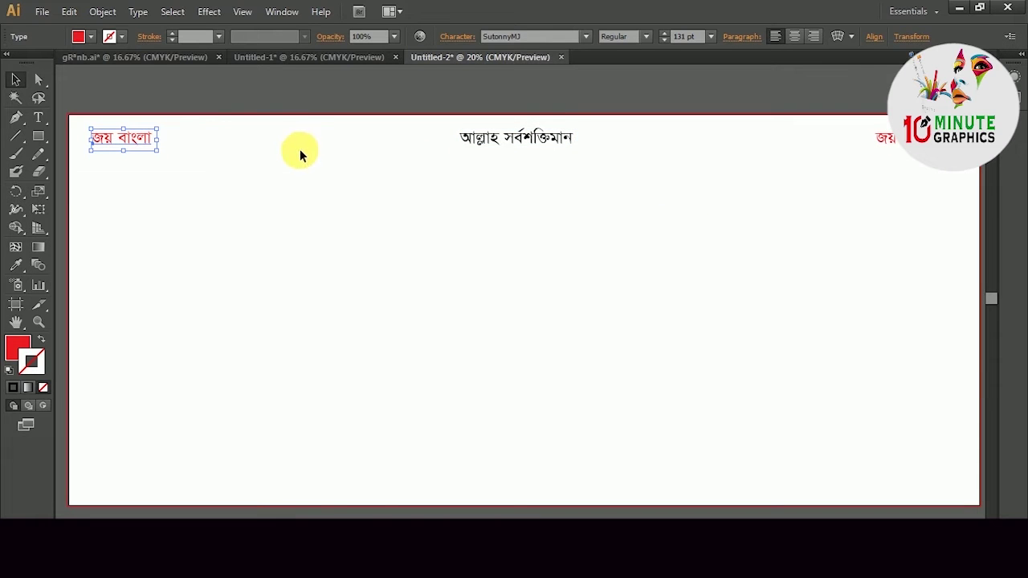
left_click(505, 138, "shift")
left_click(886, 141, "shift")
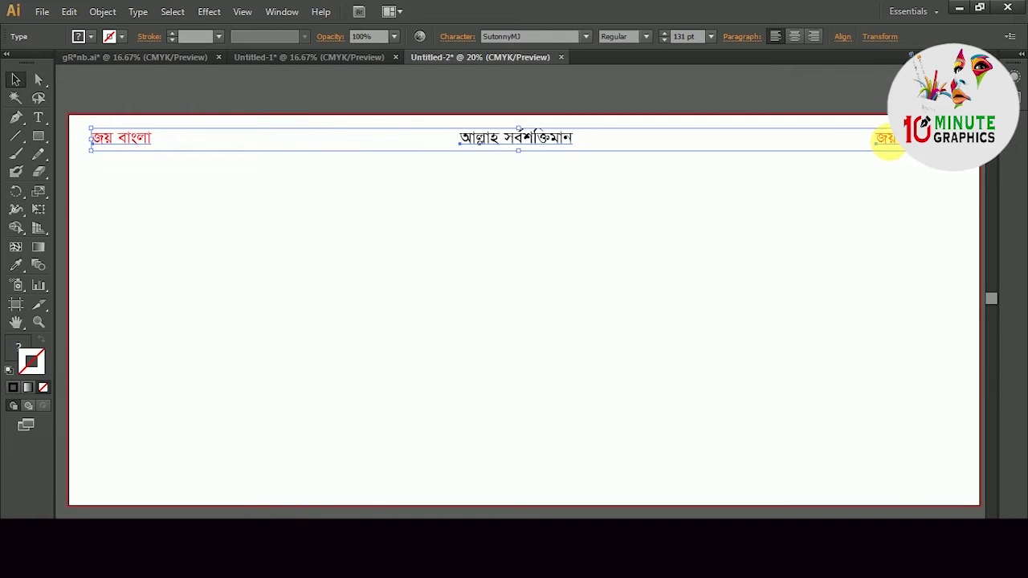
key("ctrl+g")
right_click(540, 143)
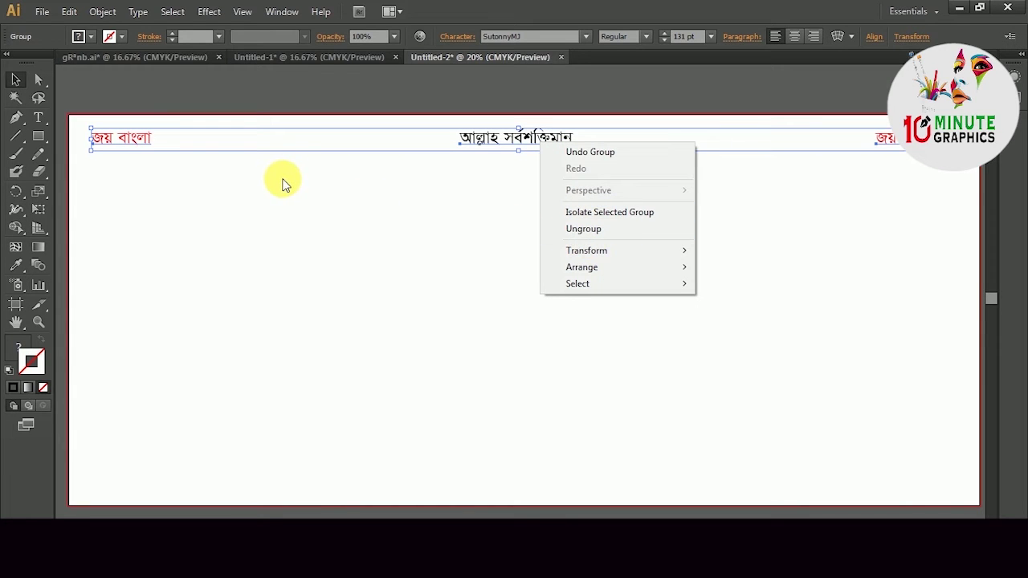
- Copy the long white headline and the pink name headline from Untitled-1 into Untitled-2 and position both below the slogan texts
left_click(270, 55)
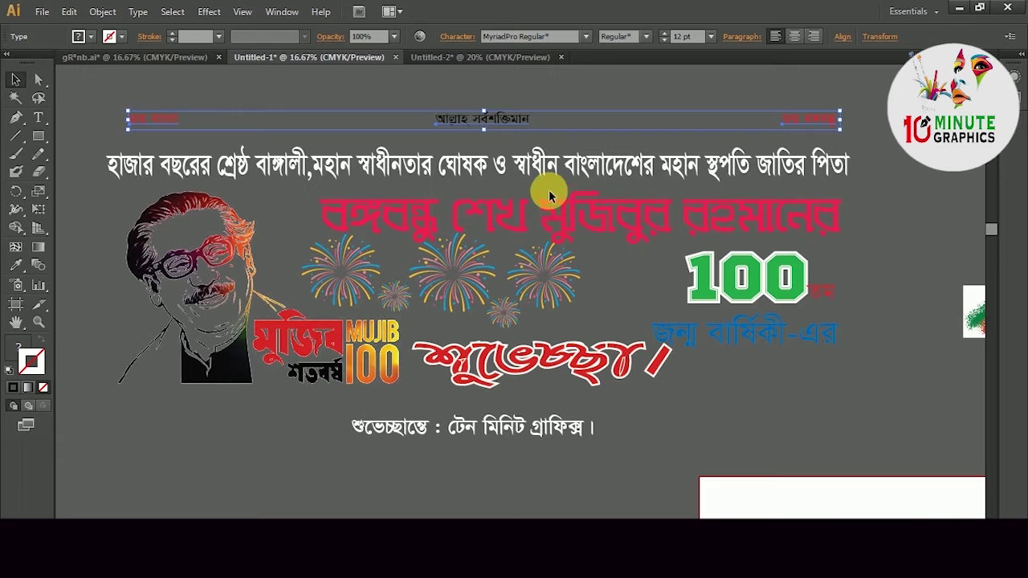
left_click(370, 165)
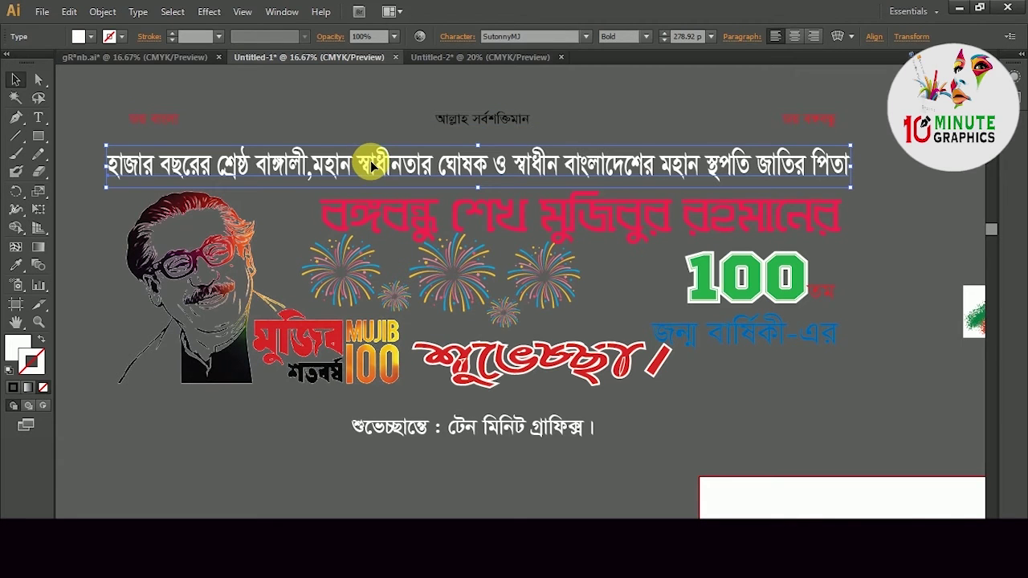
left_click(892, 204)
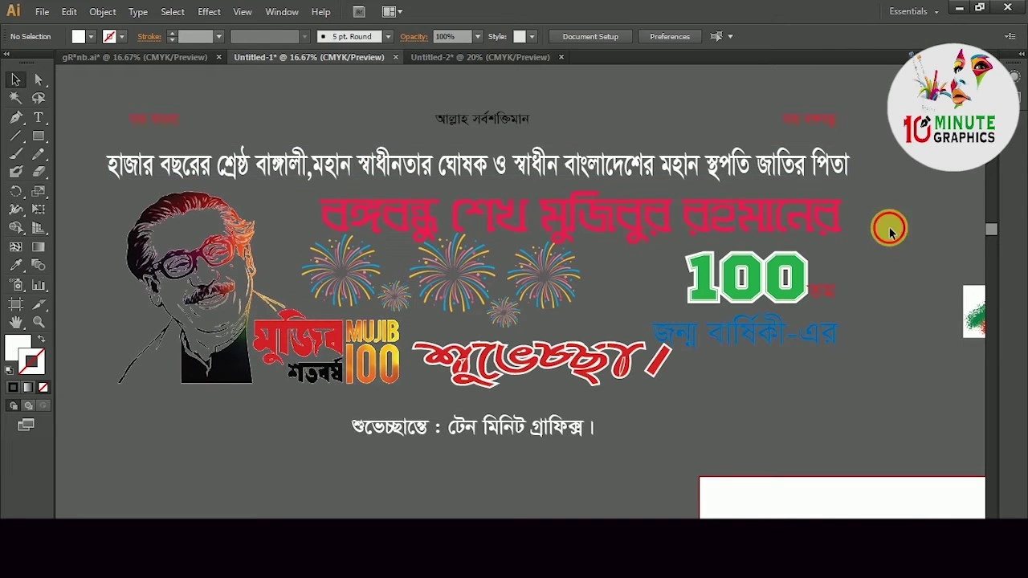
left_click(721, 154)
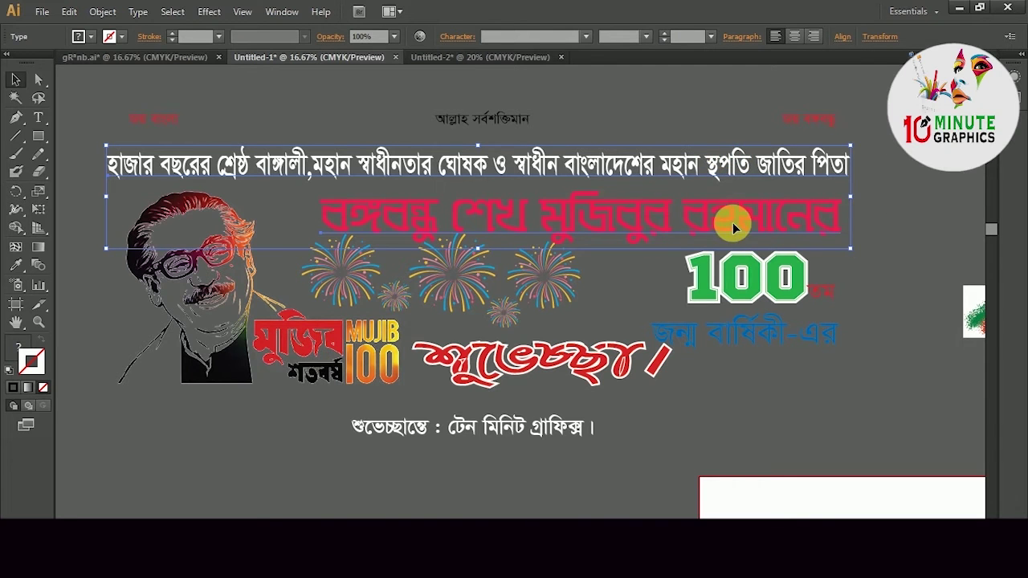
left_click_drag(624, 161, 466, 241)
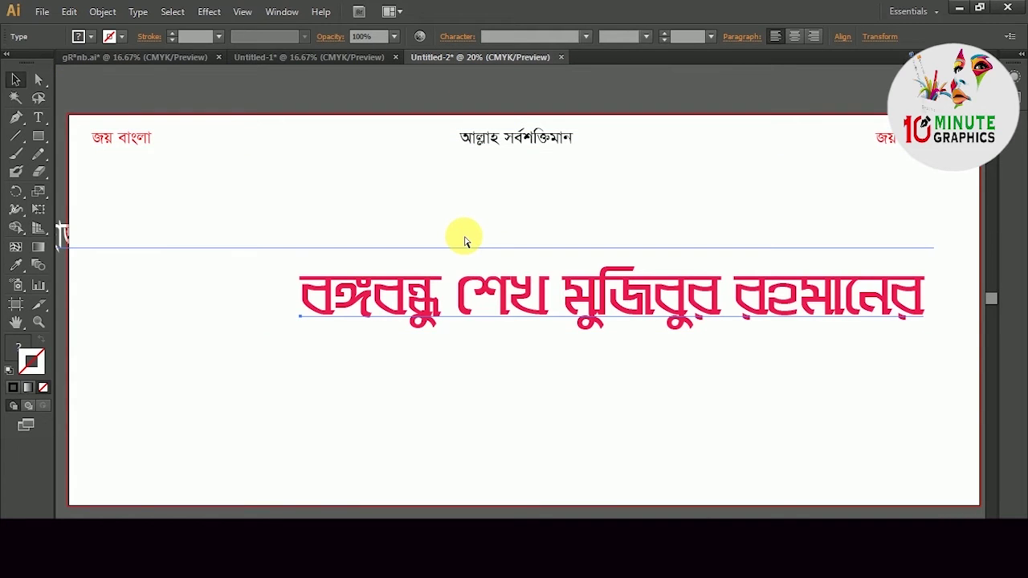
key("ctrl+minus")
key("ctrl+minus")
left_click_drag(457, 301, 479, 290)
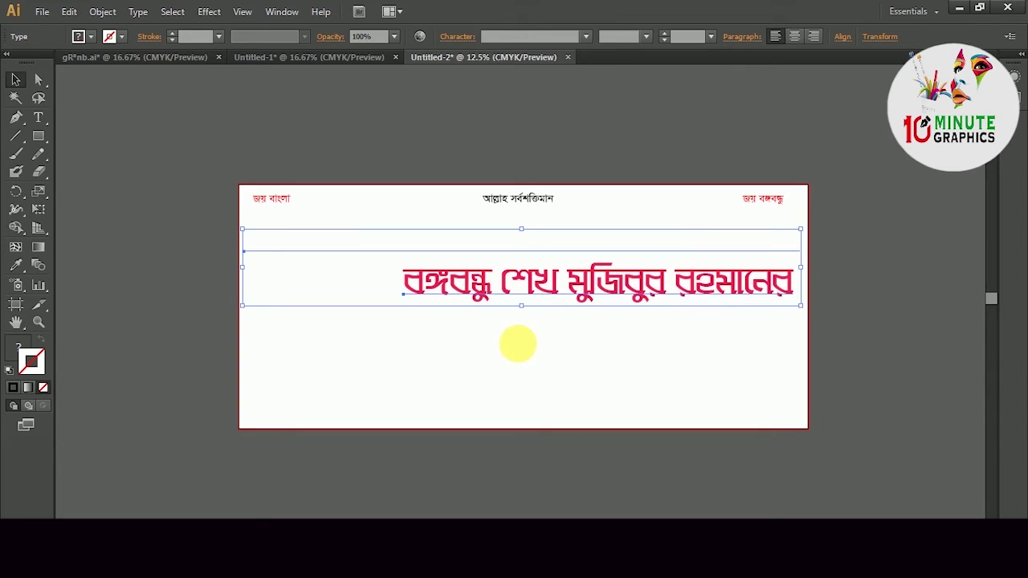
left_click(517, 345)
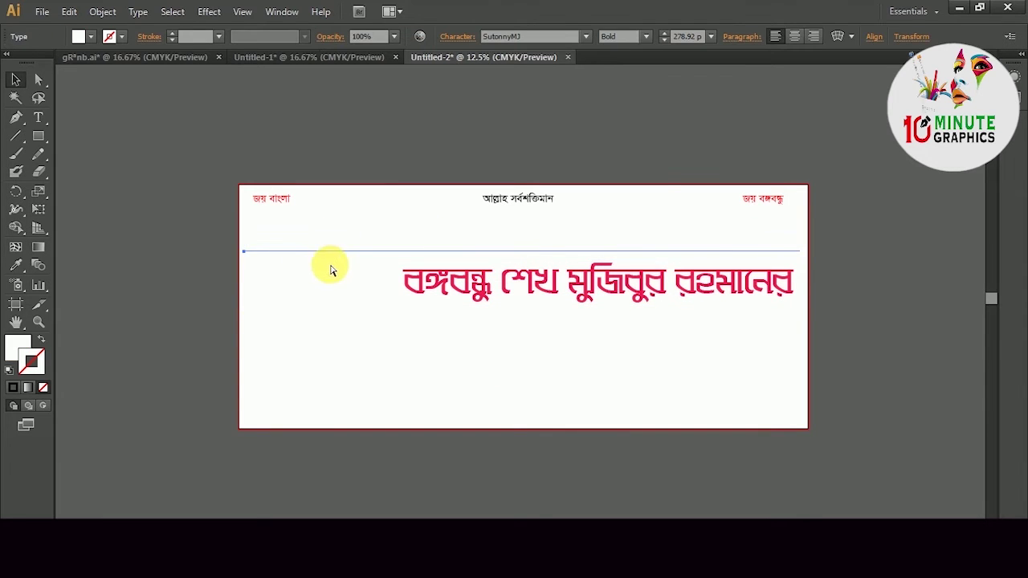
- Move the white headline left until its first letters stick out past the artboard's left edge
left_click(372, 294, "ctrl")
left_click_drag(452, 301, 298, 255)
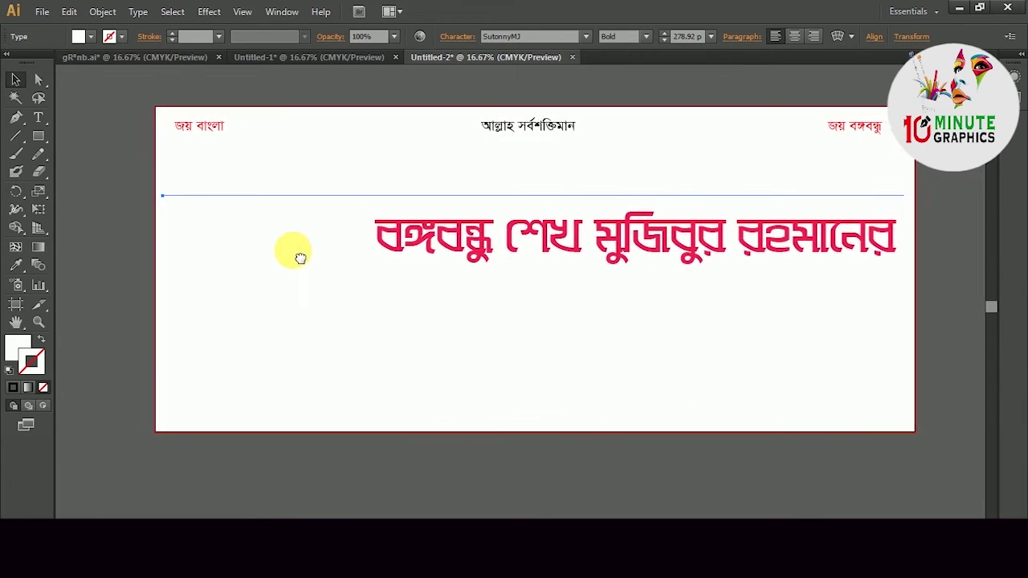
key("ctrl+minus")
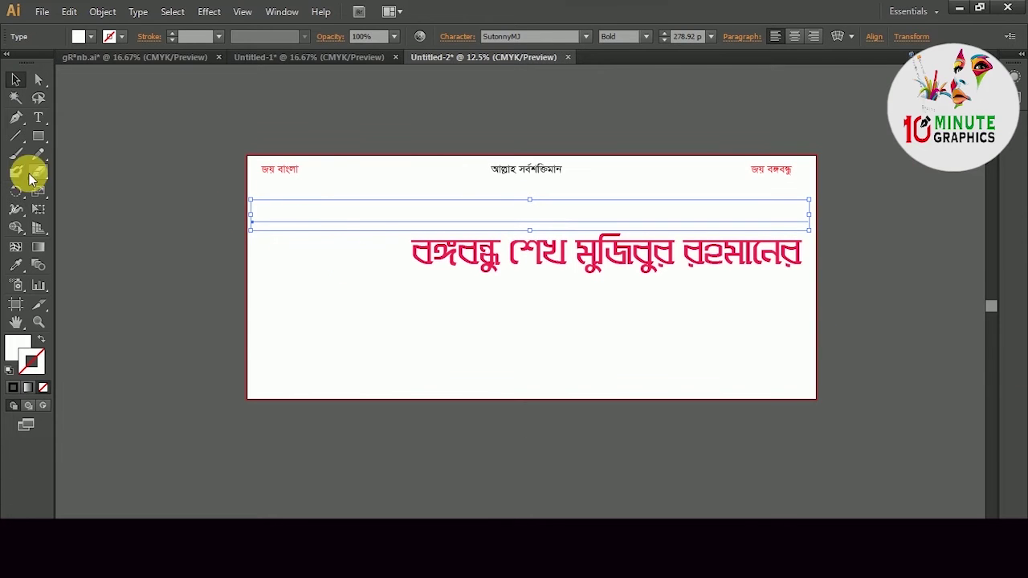
left_click_drag(315, 214, 294, 214)
left_click(209, 184)
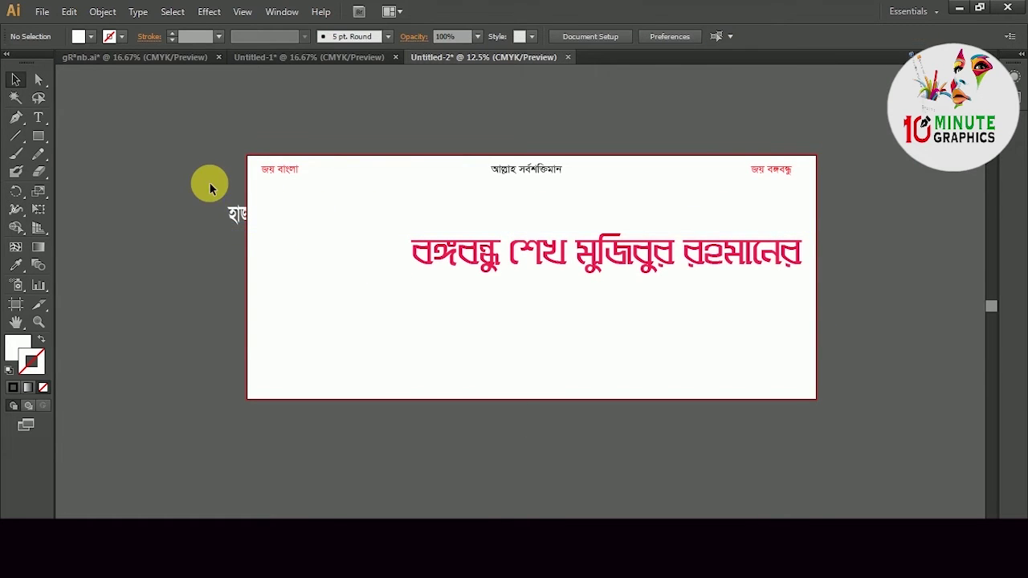
- Draw a full-width rectangle between the slogans and the pink headline, filled sky blue (C 65.84, M 8.82, Y 0, K 0)
left_click_drag(38, 137, 103, 138)
mouse_move(248, 193)
left_mouse_down()
mouse_move(391, 214)
mouse_move(834, 228)
mouse_move(808, 211)
mouse_move(819, 215)
left_mouse_up()
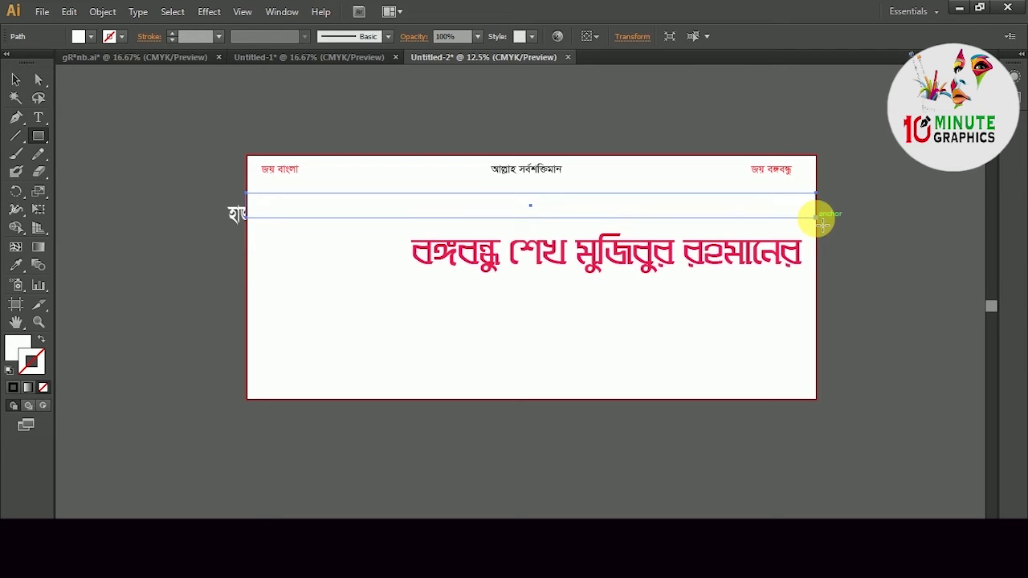
double_click(20, 348)
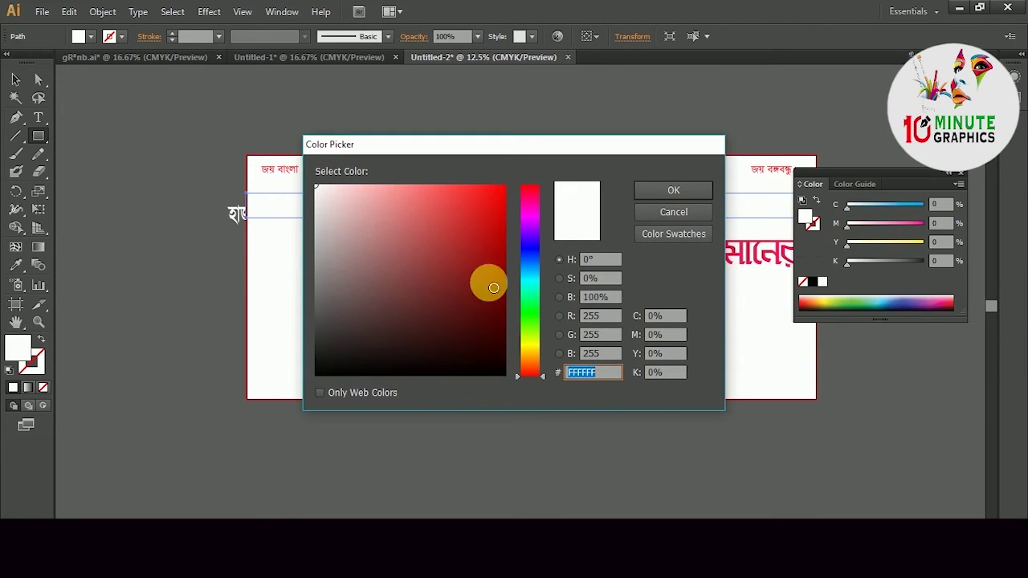
left_click(530, 279)
left_click_drag(534, 281, 539, 280)
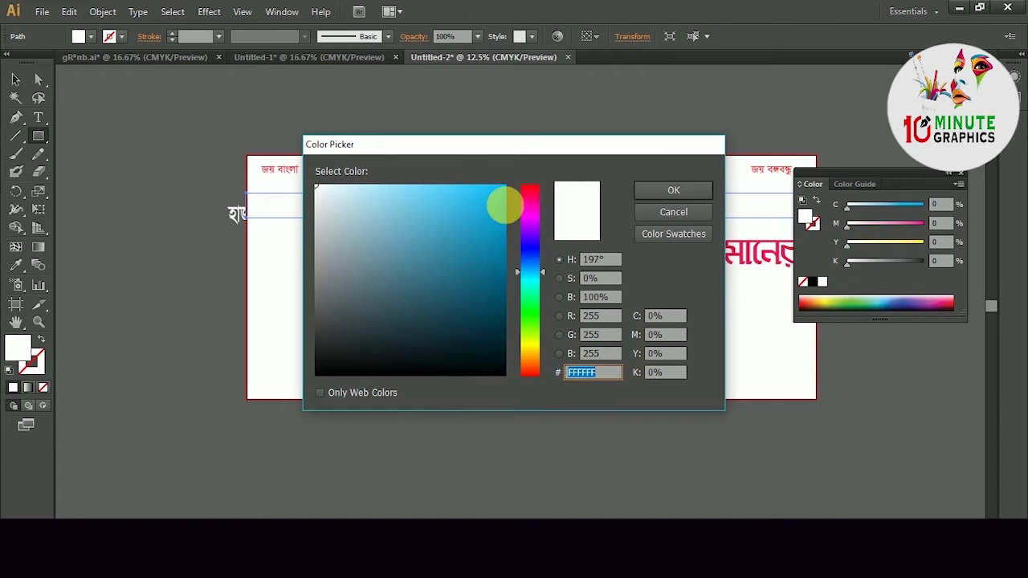
left_click(505, 200)
left_click(691, 190)
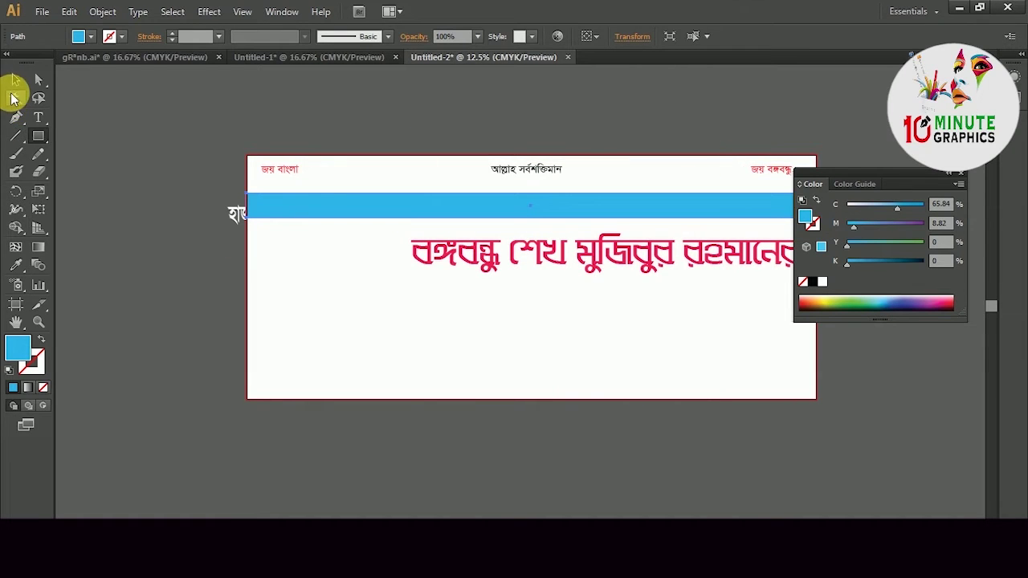
- Make the blue band slightly taller by extending its top edge towards the slogan texts
left_click(14, 78)
left_click(442, 259)
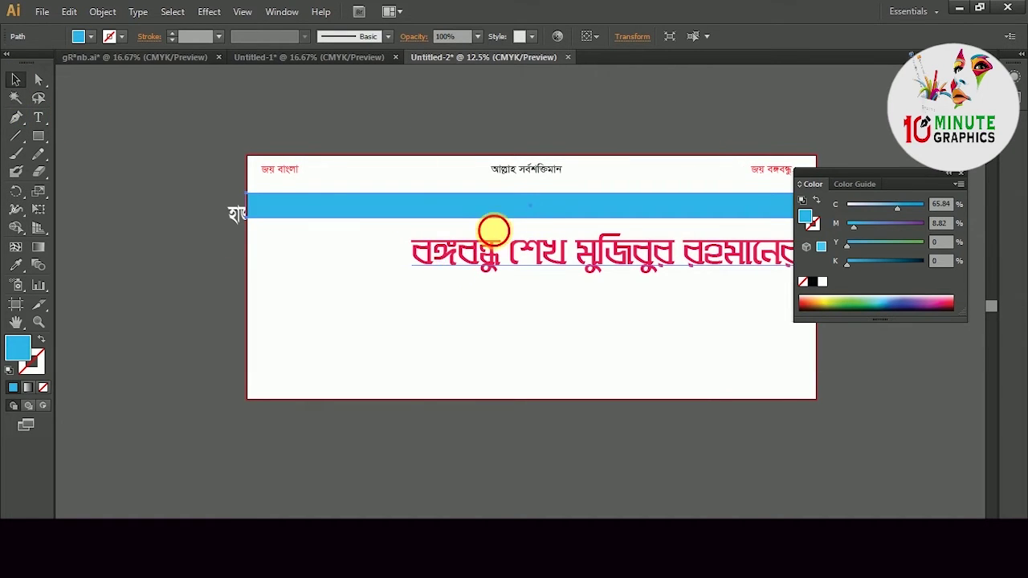
left_click_drag(500, 240, 380, 224)
left_click(402, 185)
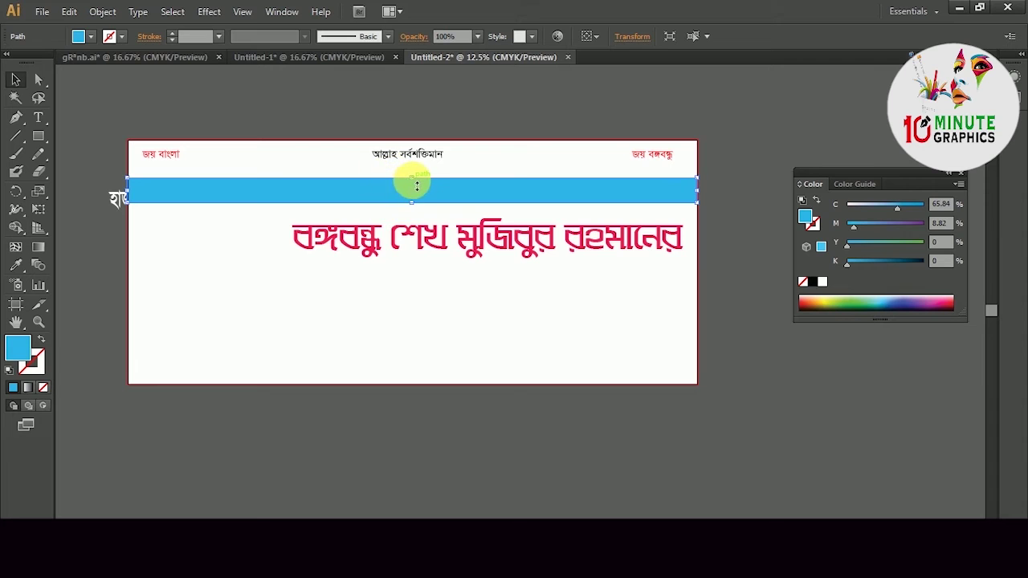
left_click_drag(417, 183, 417, 175)
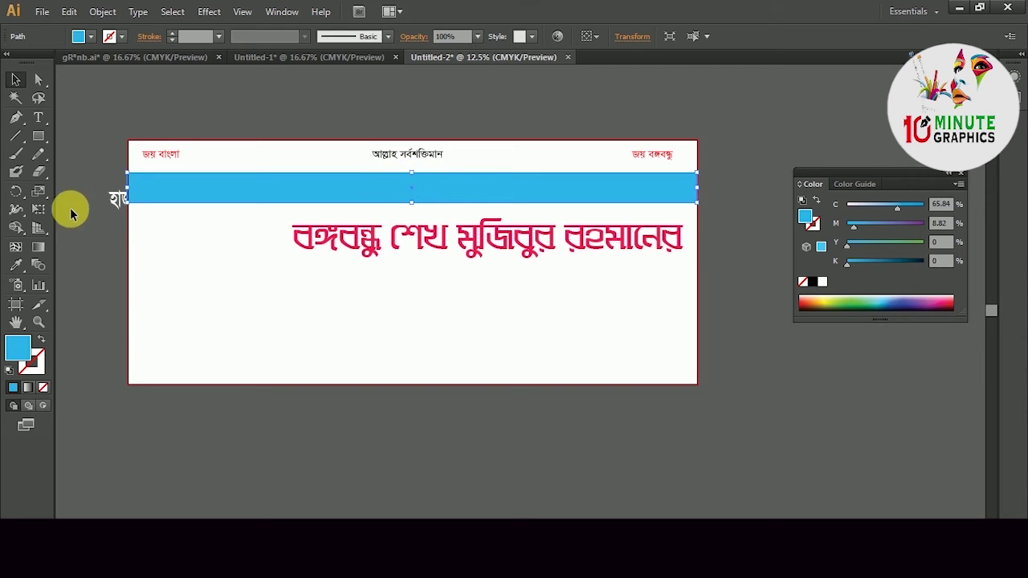
- Move the white headline up to the height of the blue band and bring it to the front
left_click_drag(115, 201, 118, 191)
left_click(116, 196)
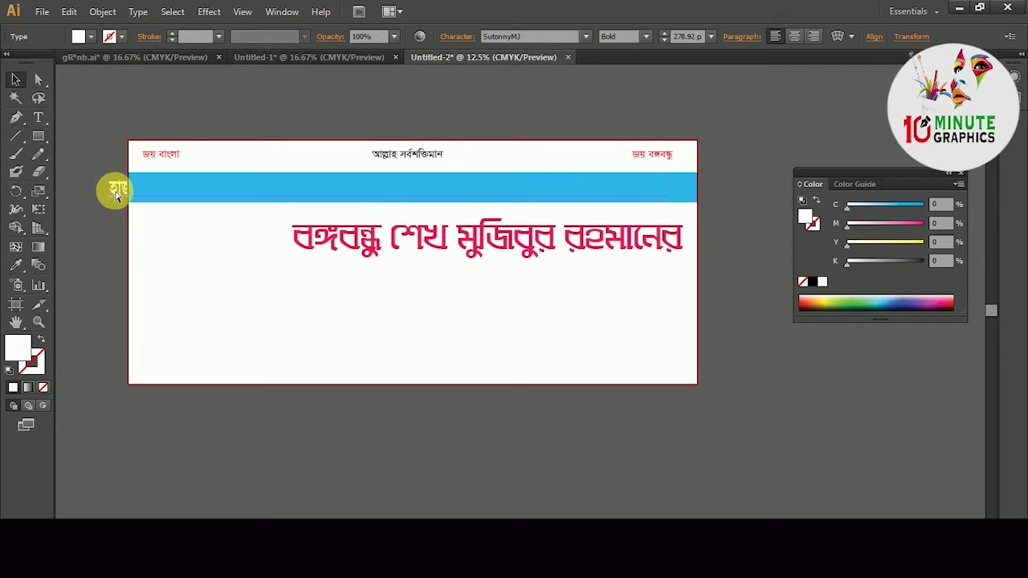
key("ctrl+shift+]")
left_click(110, 193)
right_click(268, 186)
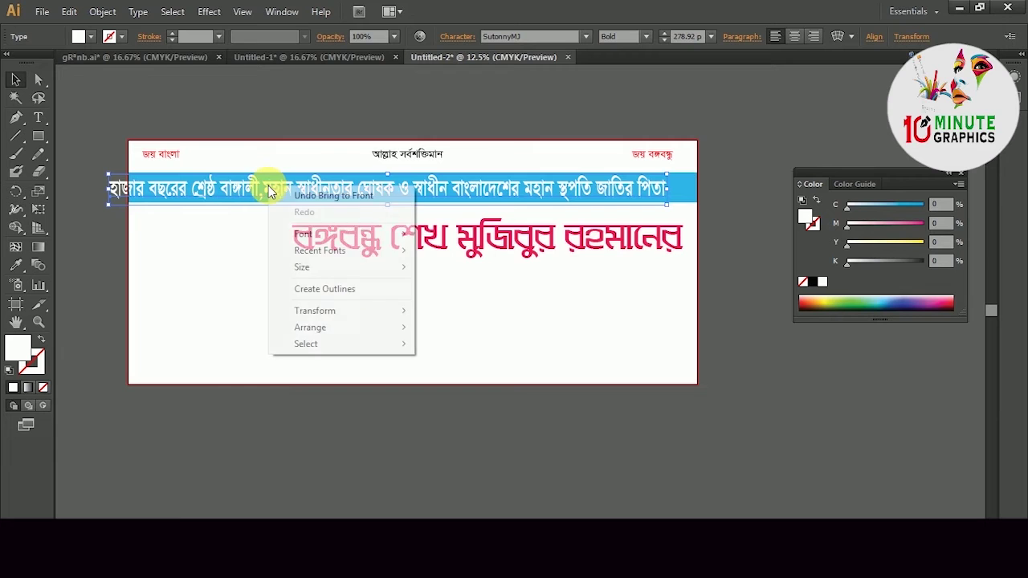
mouse_move(359, 326)
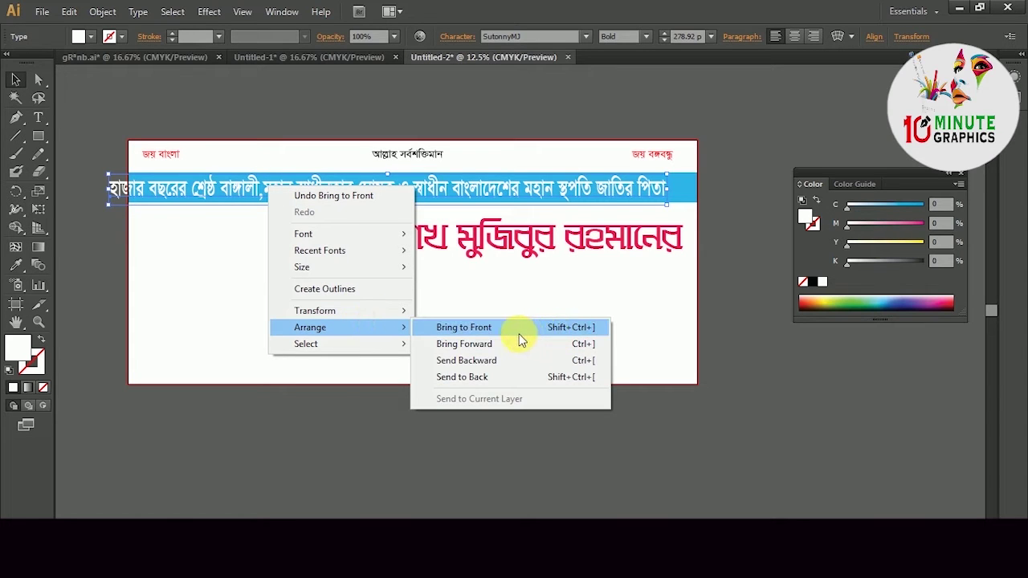
- Bring the white headline to the front and shift it right until it sits evenly within the blue band
left_click(442, 327)
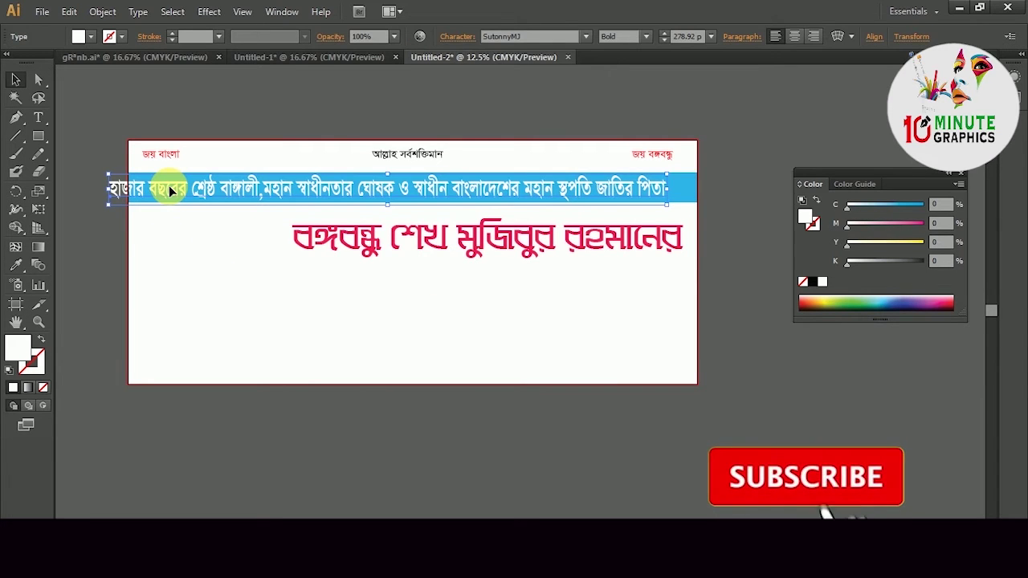
key("Right")
key("Right")
key("Right")
key("Right")
key("Right")
key("Right")
key("Right")
key("Right")
key("Right")
key("Right")
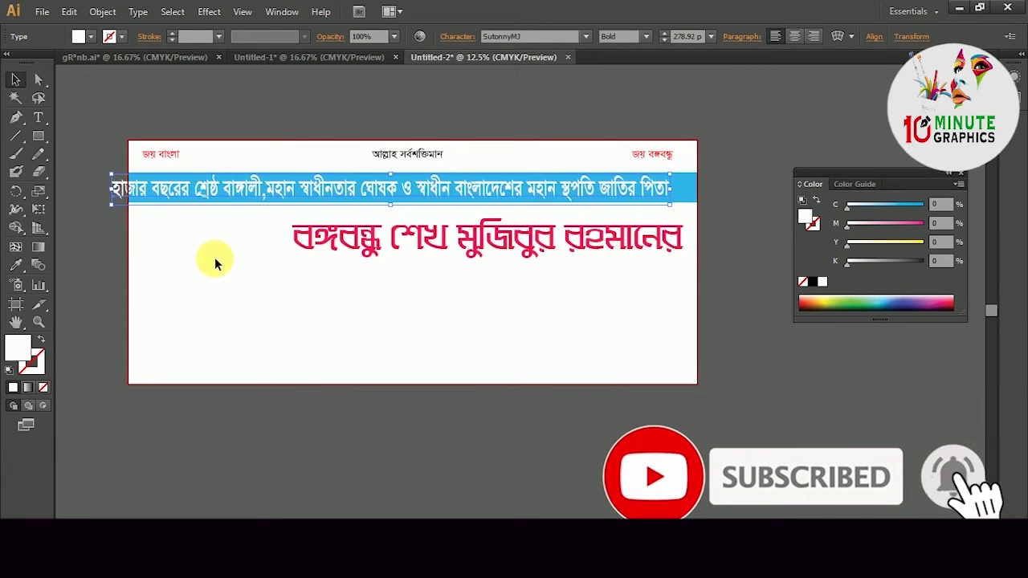
mouse_move(189, 195)
left_mouse_down()
mouse_move(211, 193)
mouse_move(199, 195)
left_mouse_up()
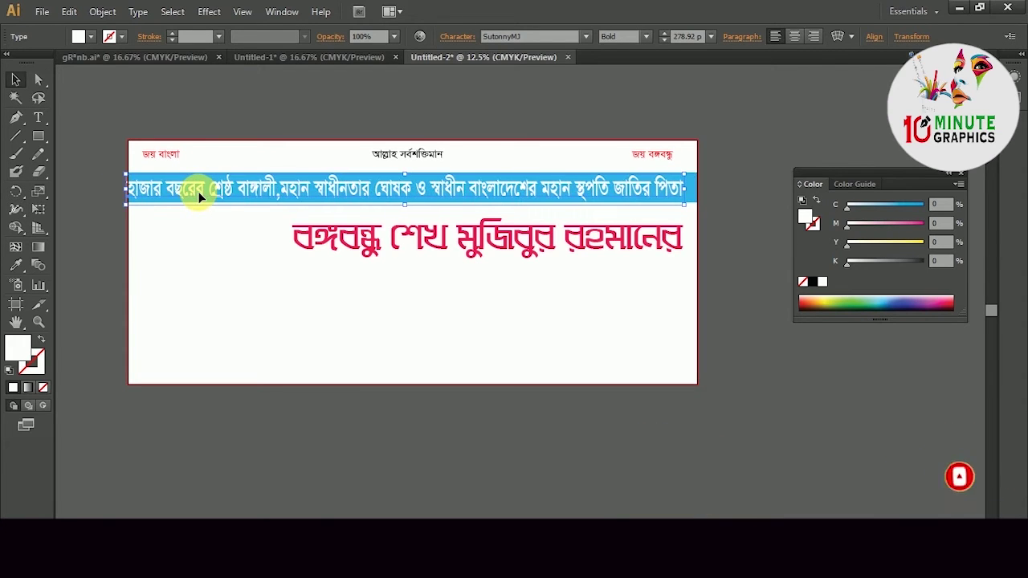
key("Right")
key("Right")
key("Right")
key("Right")
key("Right")
key("Right")
key("Right")
key("Right")
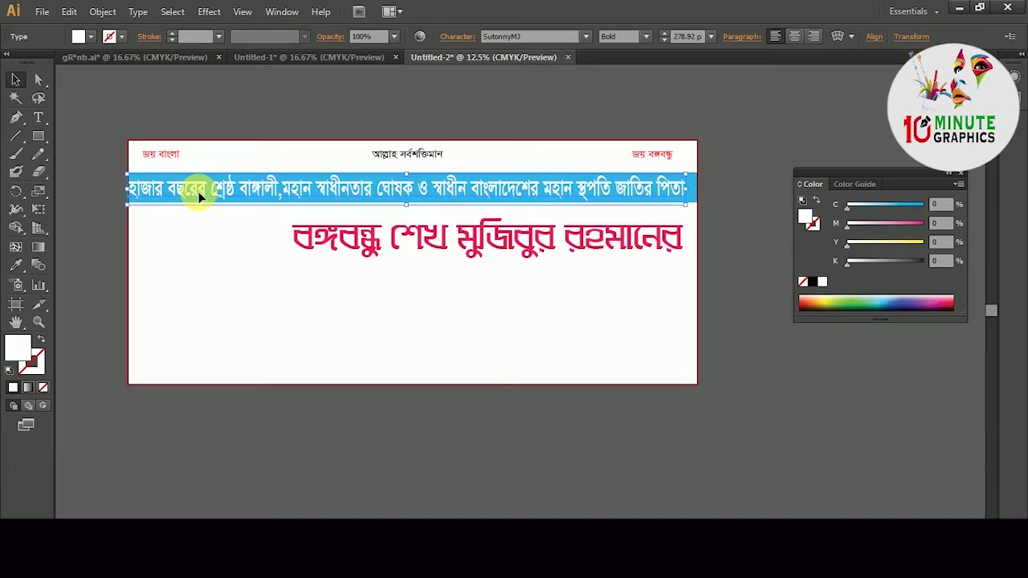
left_click(207, 249)
- Move the pink headline up close beneath the blue band, with its right end in line with the white headline's
left_click(362, 247)
left_click_drag(369, 240, 381, 240)
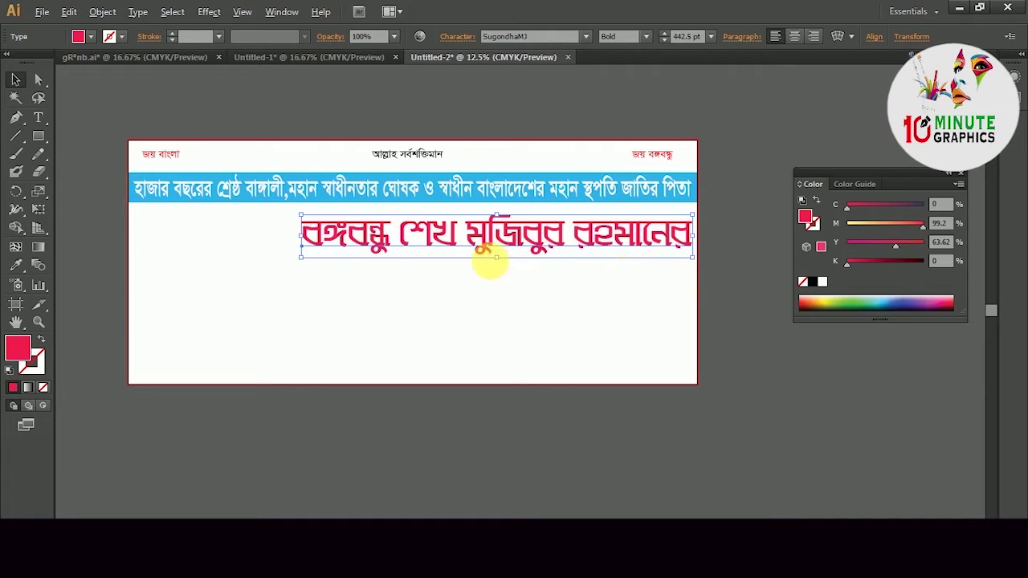
left_click_drag(488, 247, 489, 241)
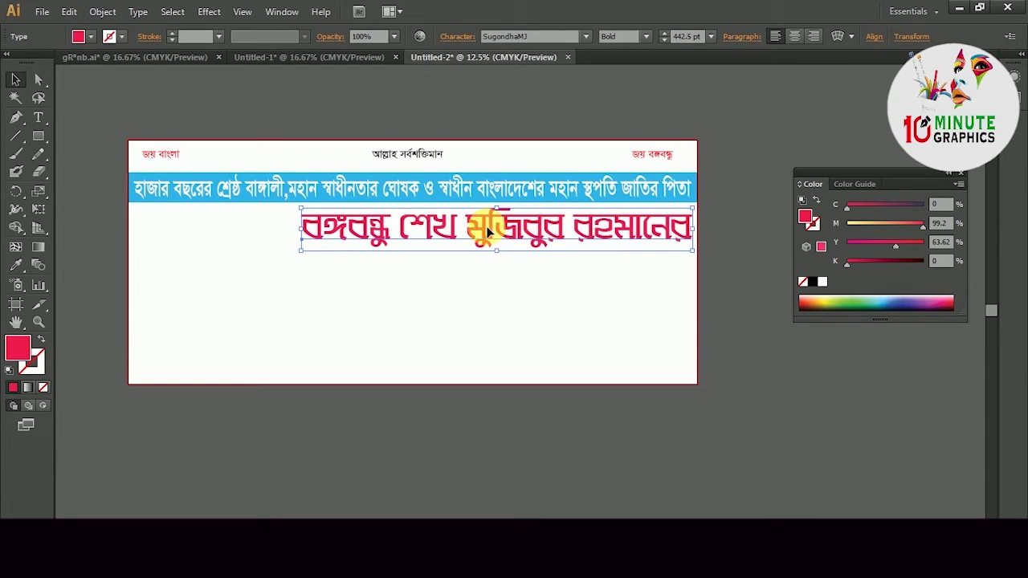
left_click(571, 294)
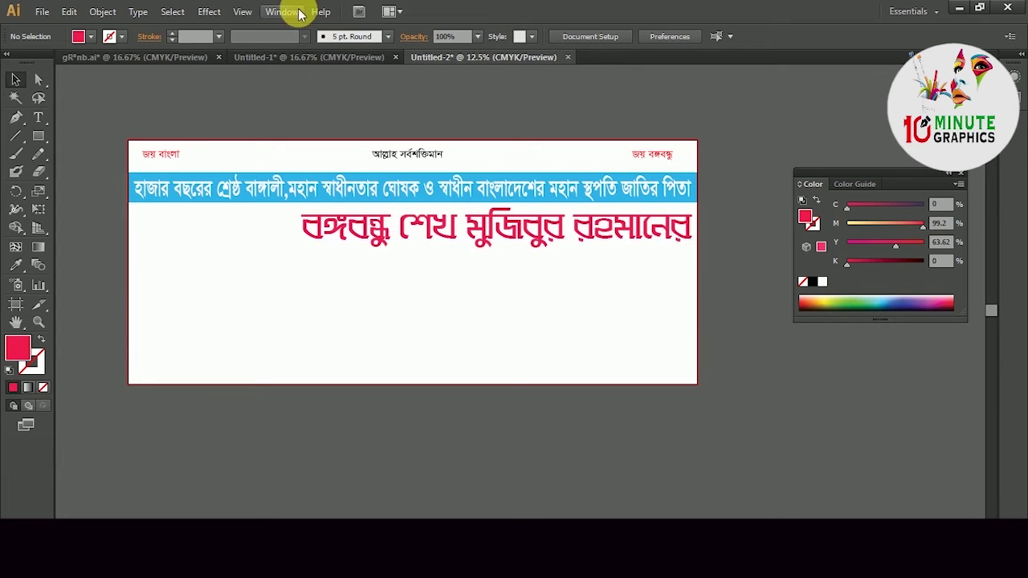
- Copy the green 100, "তম" and "জন্ম বার্ষিকী-এর" from Untitled-1 under the pink headline, and park the green 100 beside the artboard
left_click(295, 57)
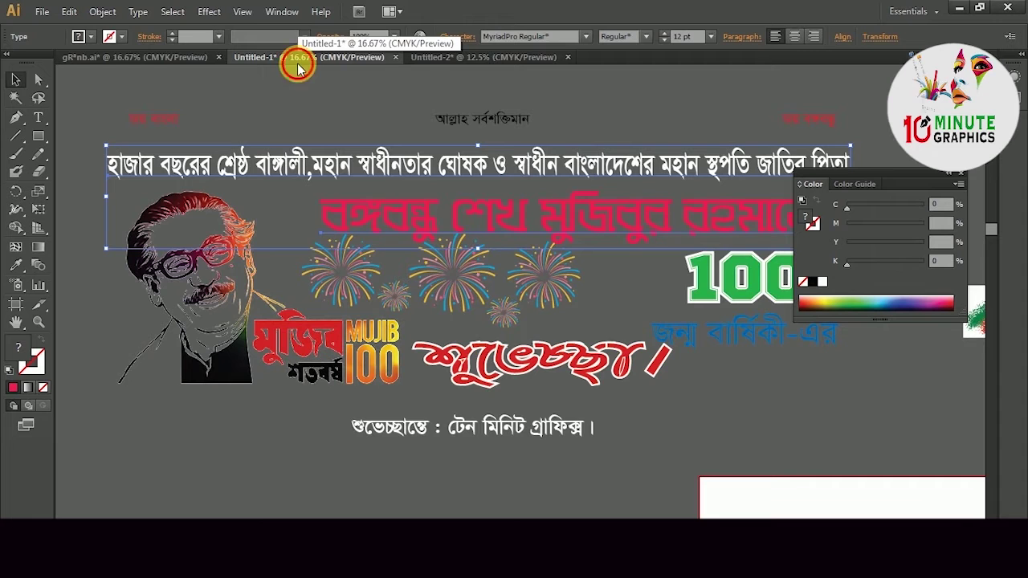
left_click(763, 283)
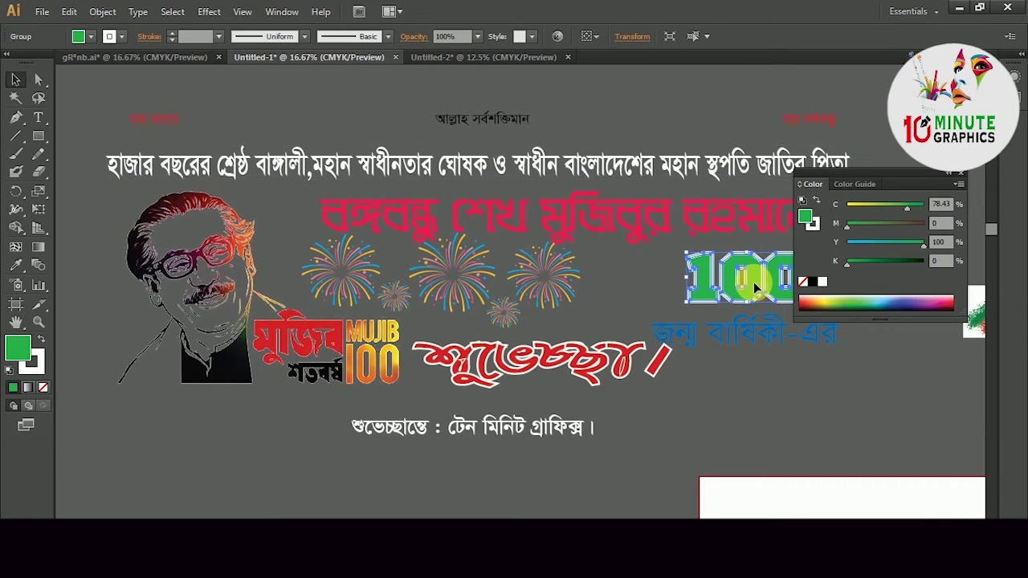
left_click_drag(835, 361, 610, 283)
left_click(489, 287)
left_click(592, 277)
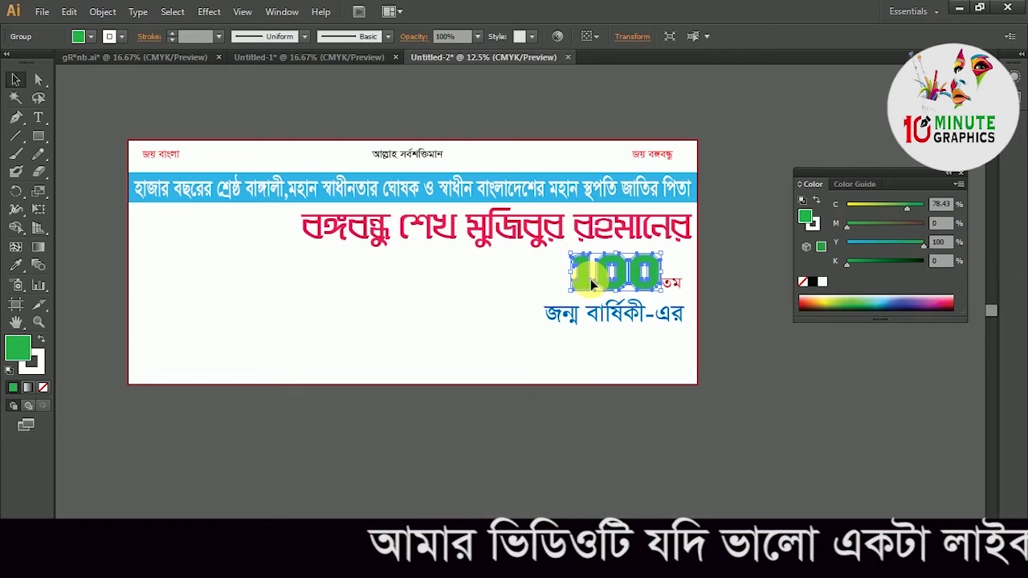
left_click_drag(591, 278, 753, 165)
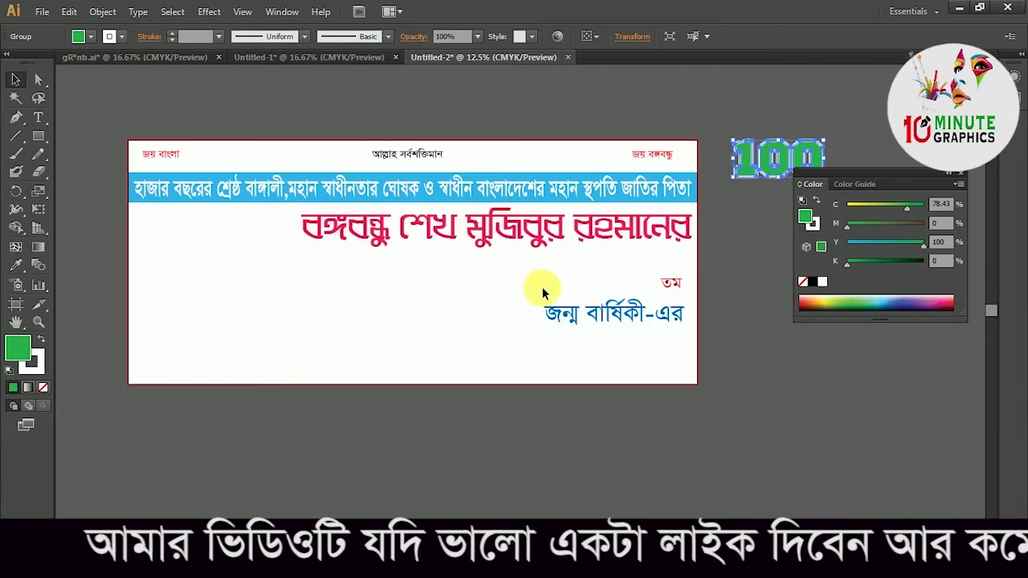
- Add a new "100" text above "জন্ম বার্ষিকী-এর" and enlarge it to 661.92 pt
left_click(37, 118)
left_click(567, 265)
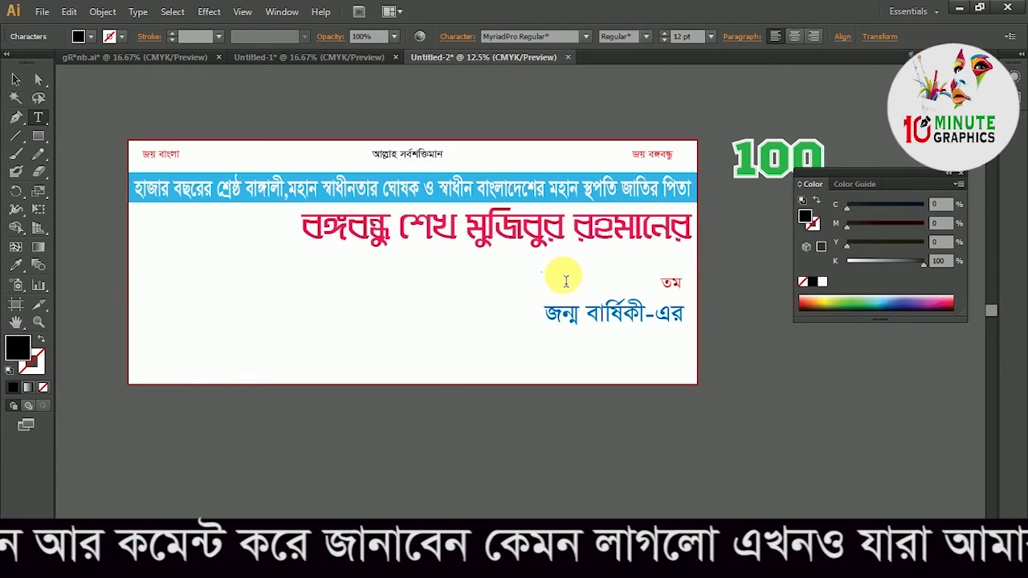
left_click(16, 81)
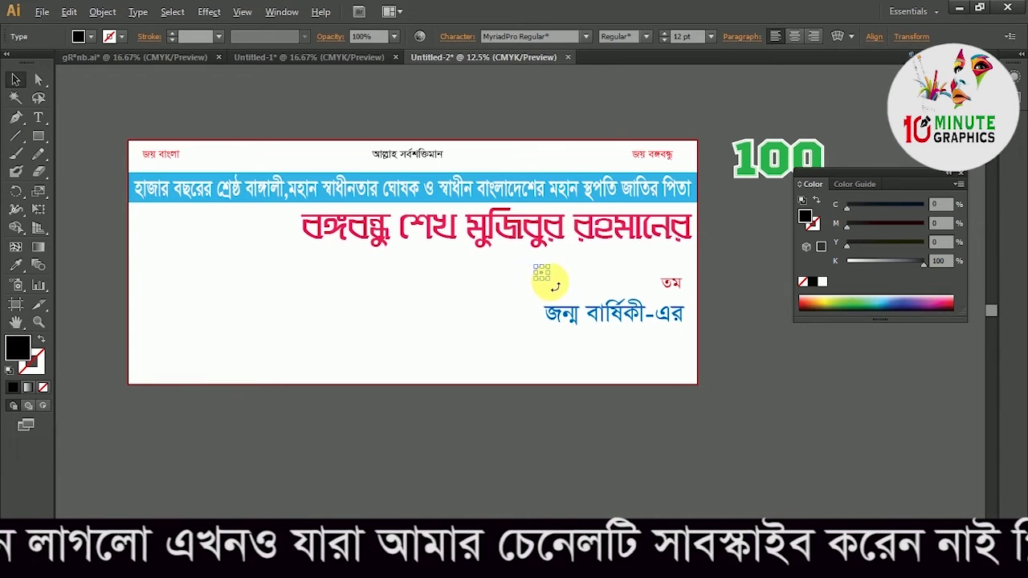
left_click_drag(555, 283, 594, 278)
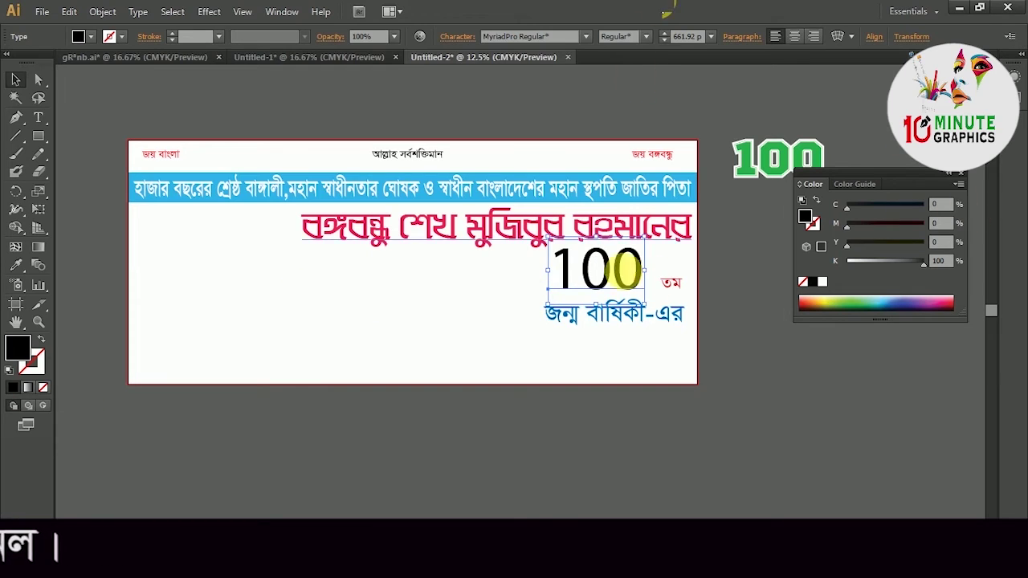
- Try different fonts on the new black 100 and set it in Abril Fatface
left_click(539, 38)
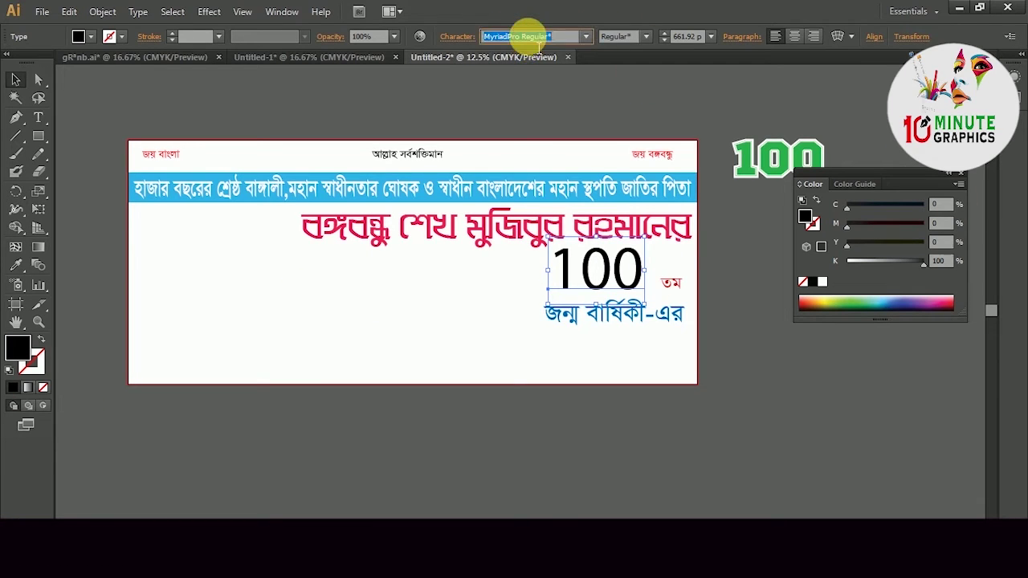
key("Down")
key("Down")
key("Down")
key("Down")
key("Down")
key("Down")
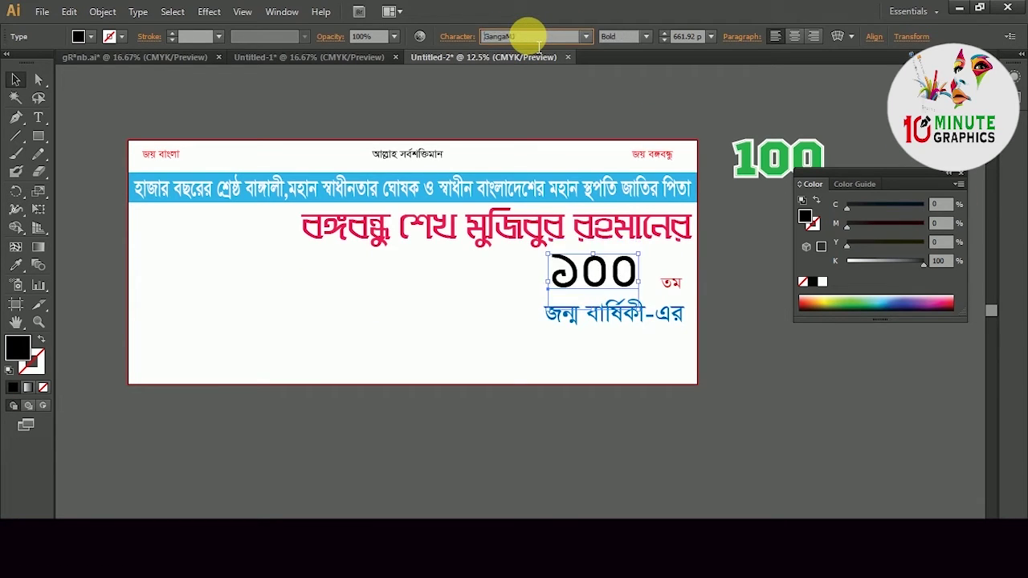
key("Up")
key("Up")
key("Up")
key("Up")
key("Up")
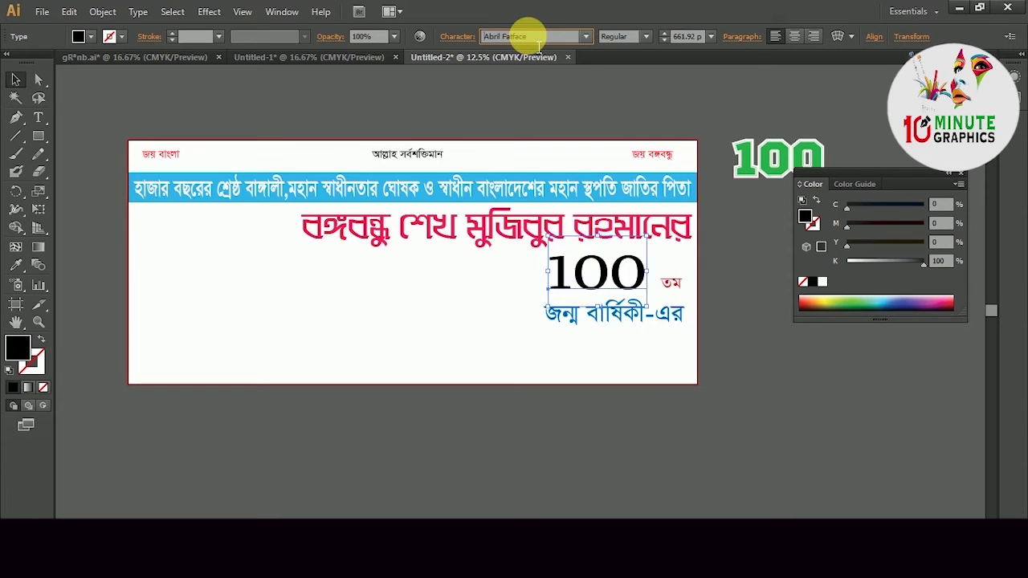
key("Up")
key("Up")
key("Up")
key("Up")
key("Up")
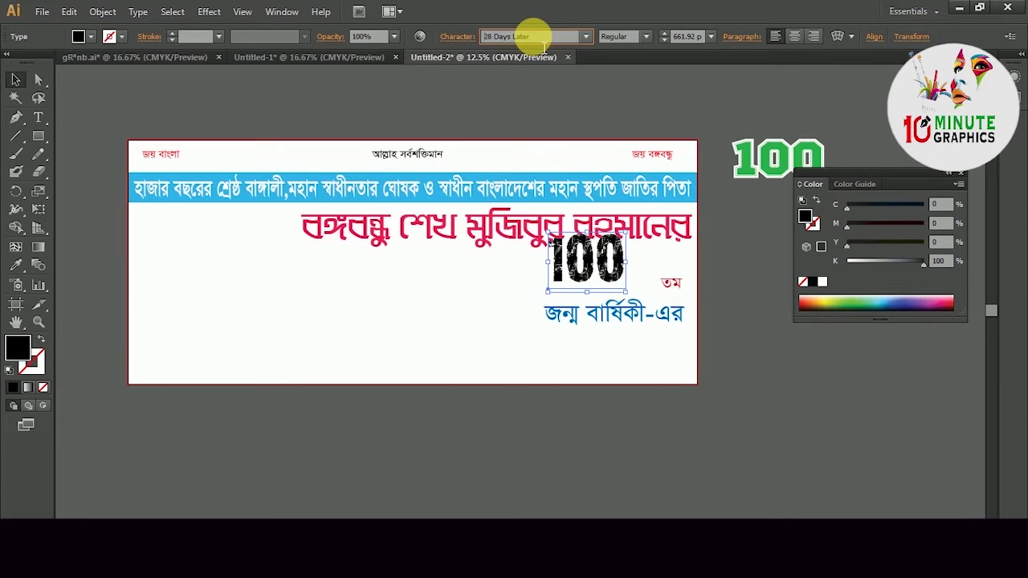
key("Down")
key("Down")
key("Down")
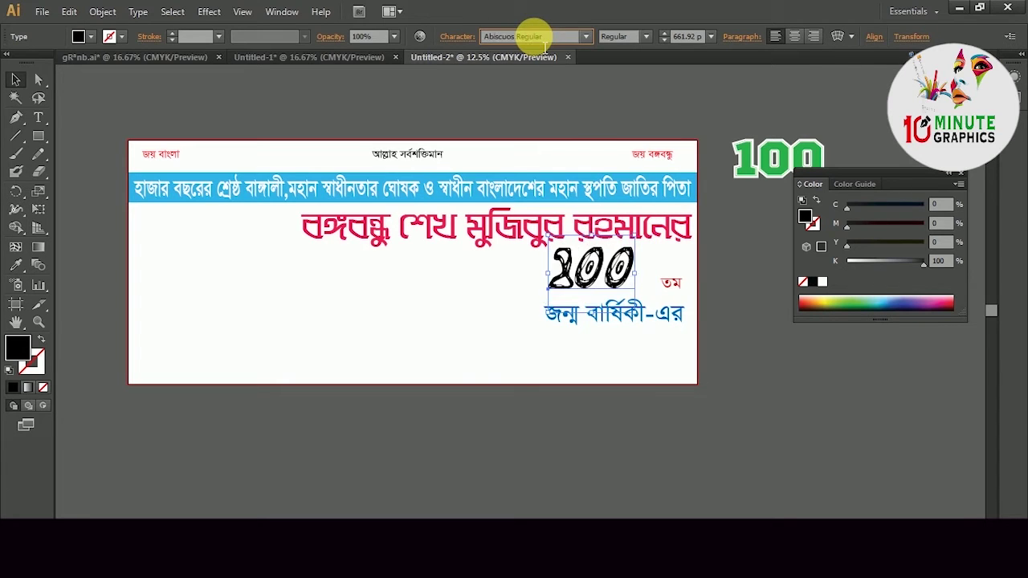
key("Down")
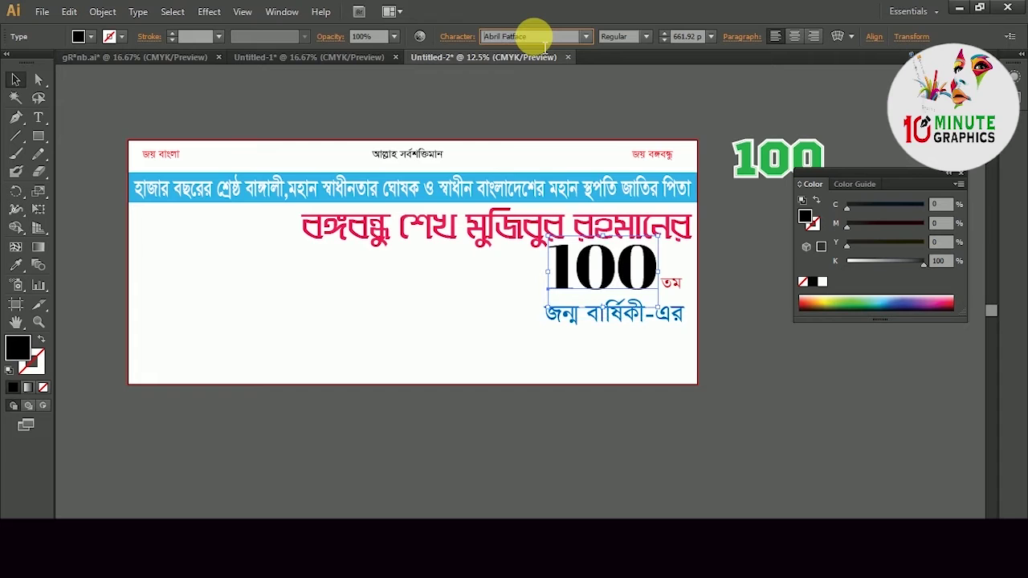
key("Down")
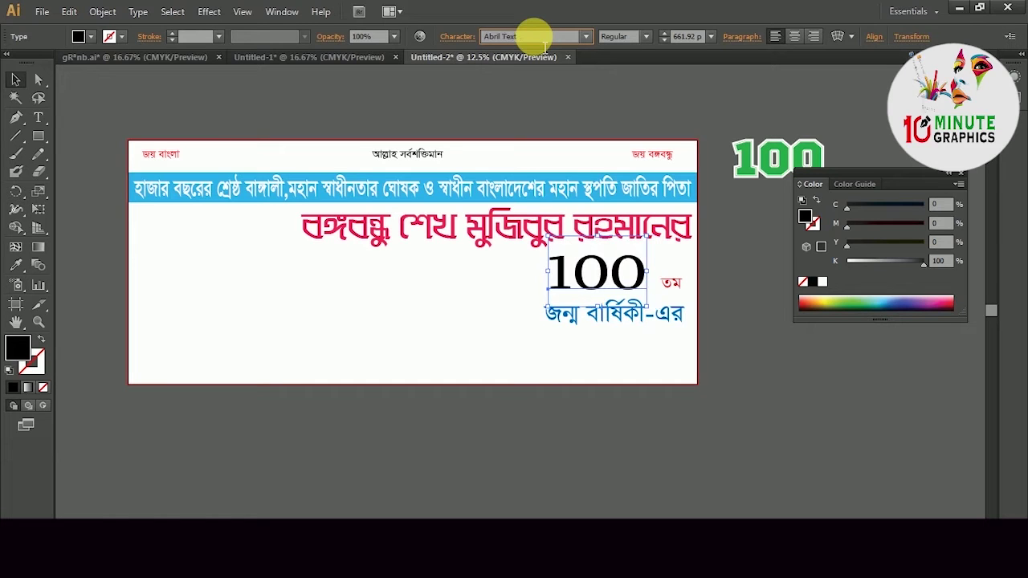
key("Up")
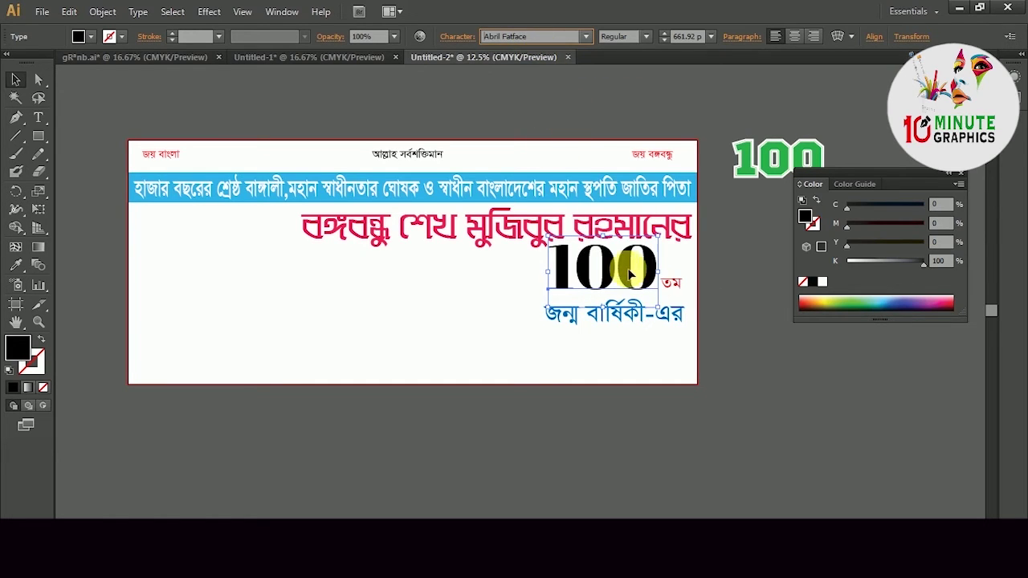
- Shrink the black 100 to 479.63 pt and place it just left of "তম" beneath the pink headline
left_click_drag(617, 266, 605, 277)
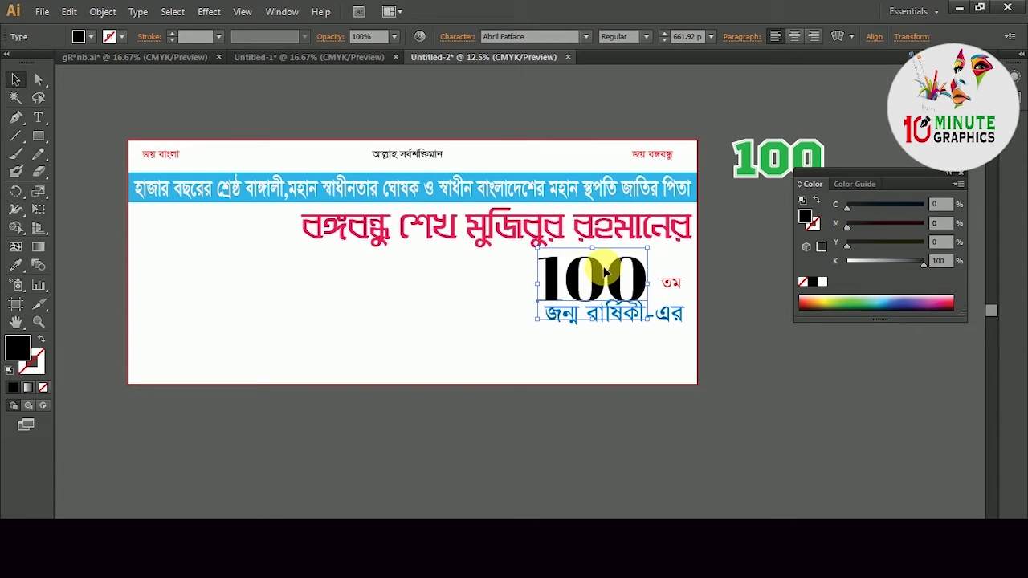
left_click_drag(537, 248, 551, 258)
left_click_drag(594, 283, 630, 283)
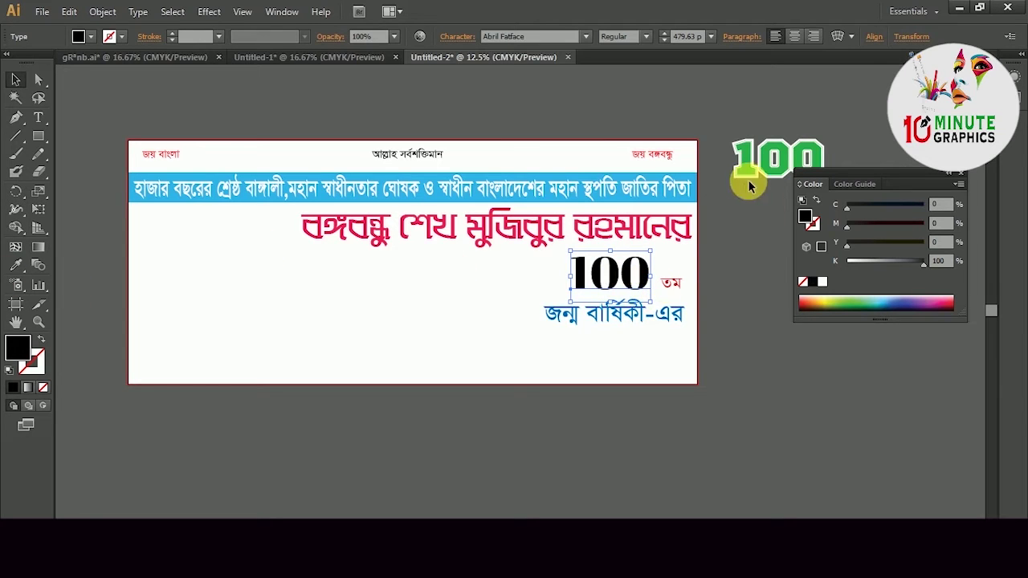
- Apply the parked 100's green fill and white 9 pt stroke to the new 100 with the Eyedropper
left_click(38, 153)
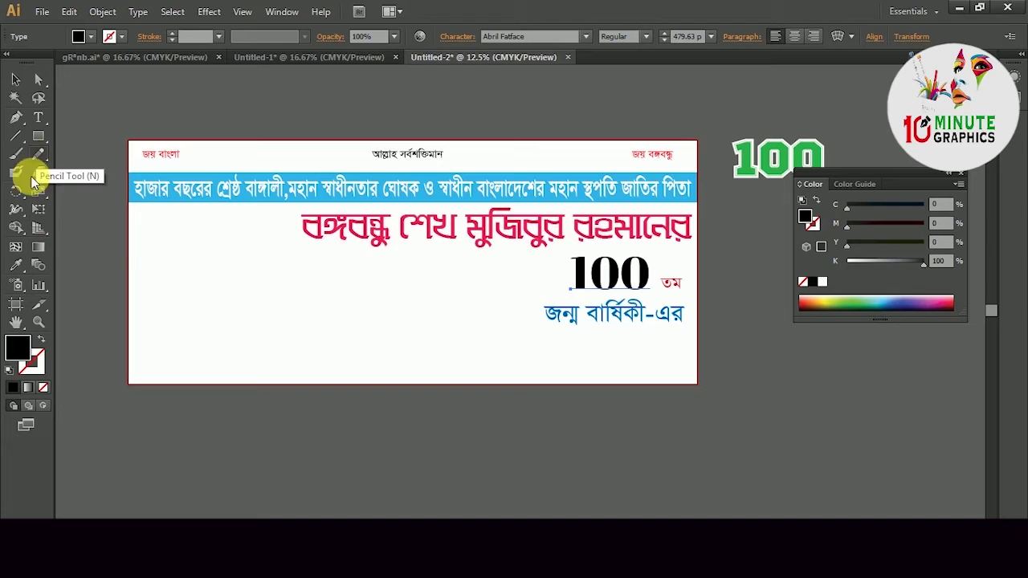
left_click(17, 263)
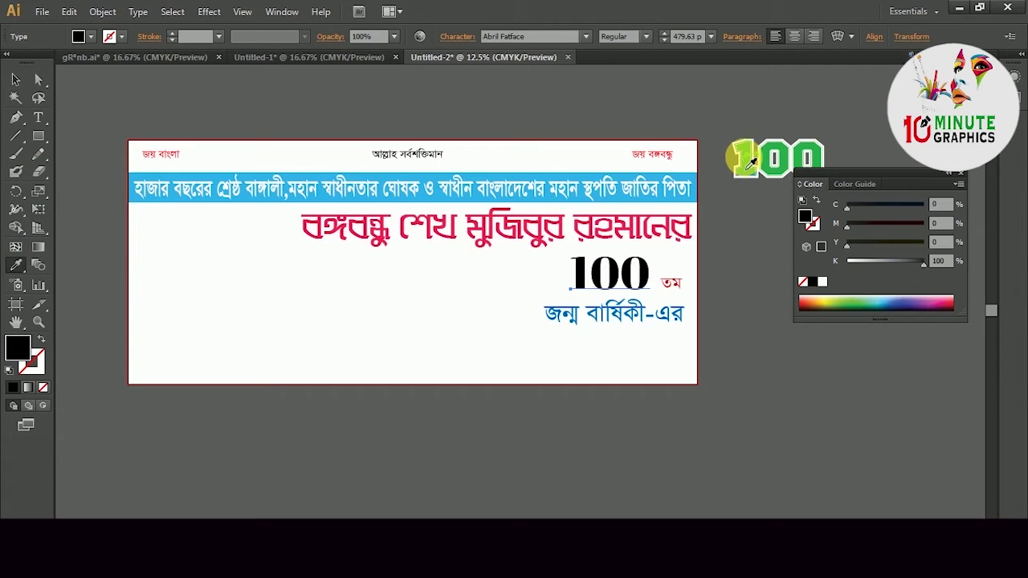
left_click(747, 167)
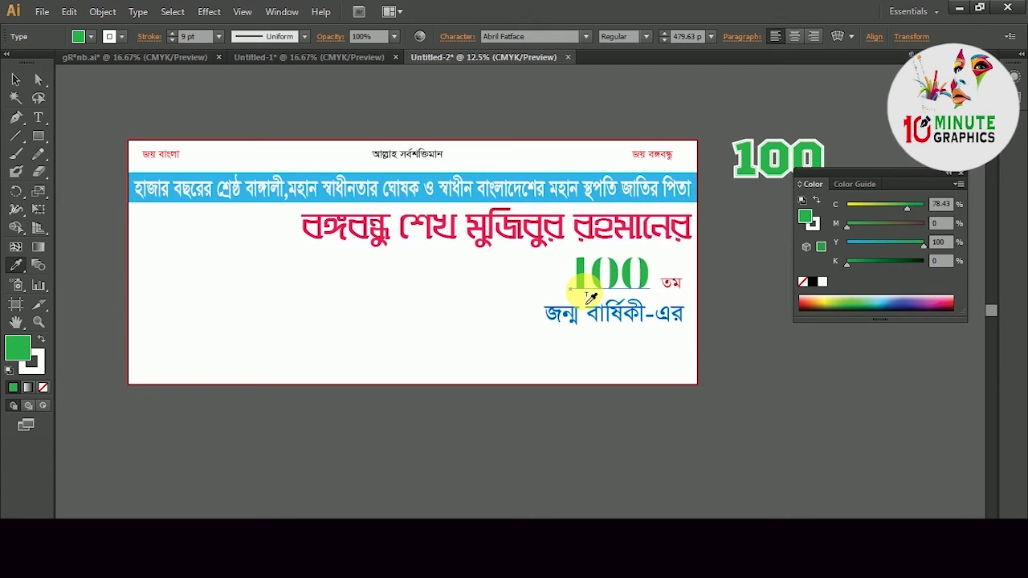
- Convert the new 100 to outlines and expand its fill and stroke
key("ctrl+shift+o")
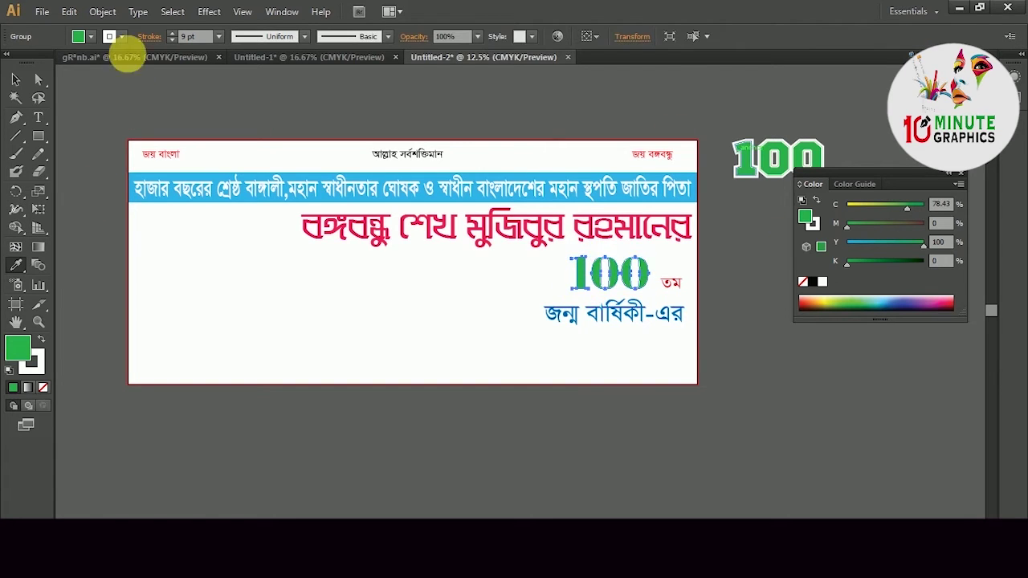
left_click(103, 11)
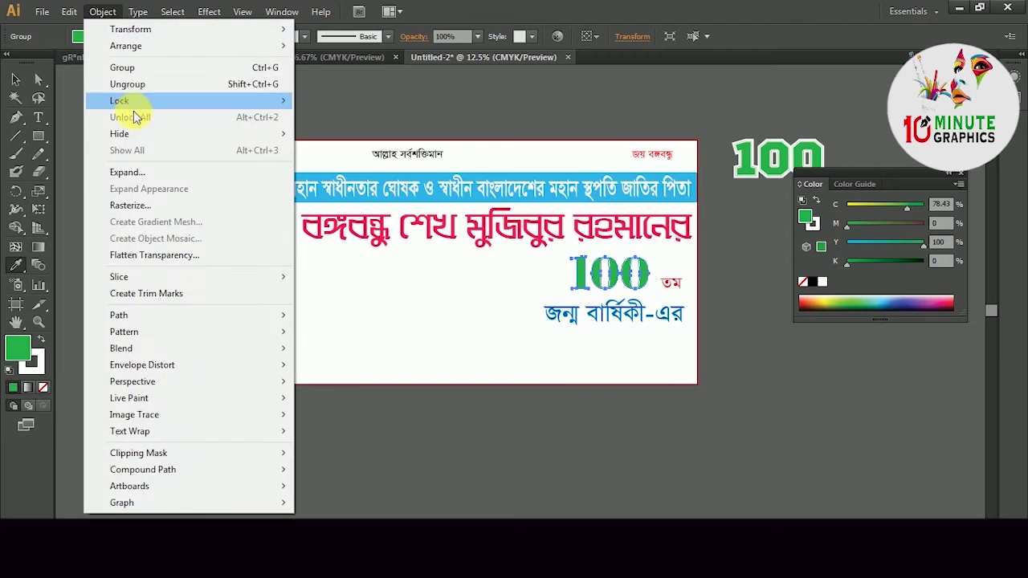
left_click(126, 173)
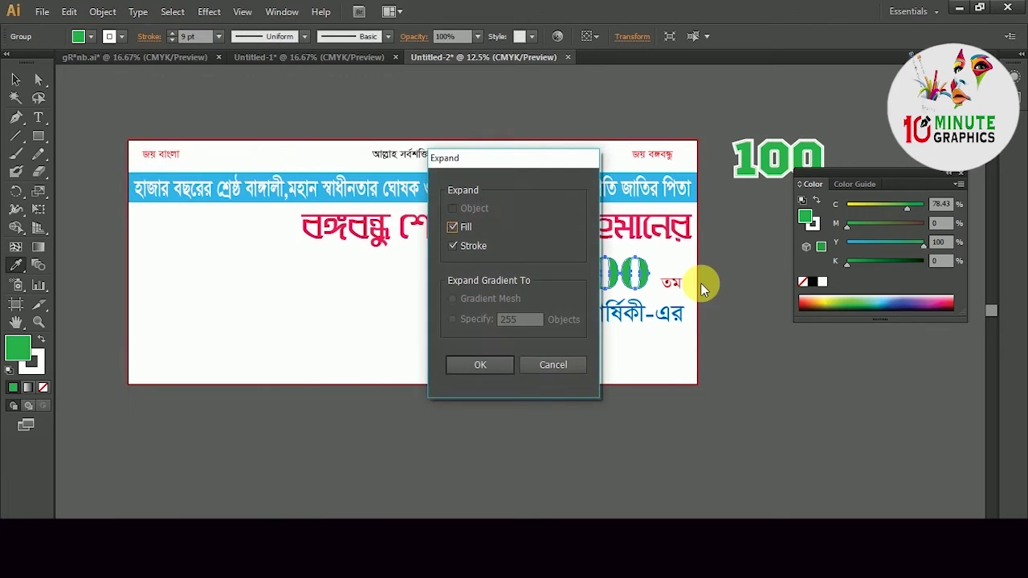
left_click(480, 365)
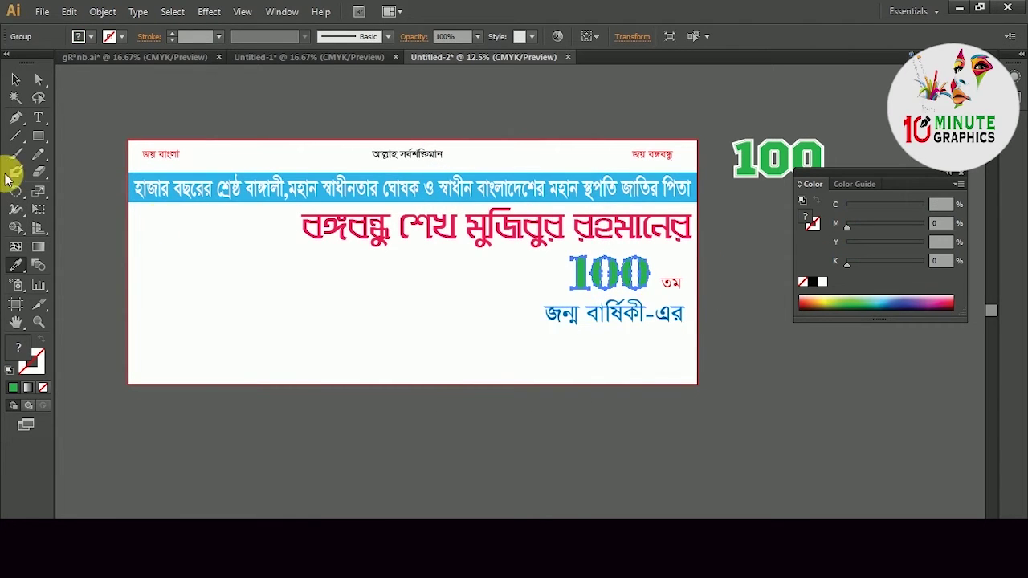
- Apply Offset Path to the expanded 100 with a 0.1389 in offset, Miter joins and a miter limit of 4
left_click(95, 13)
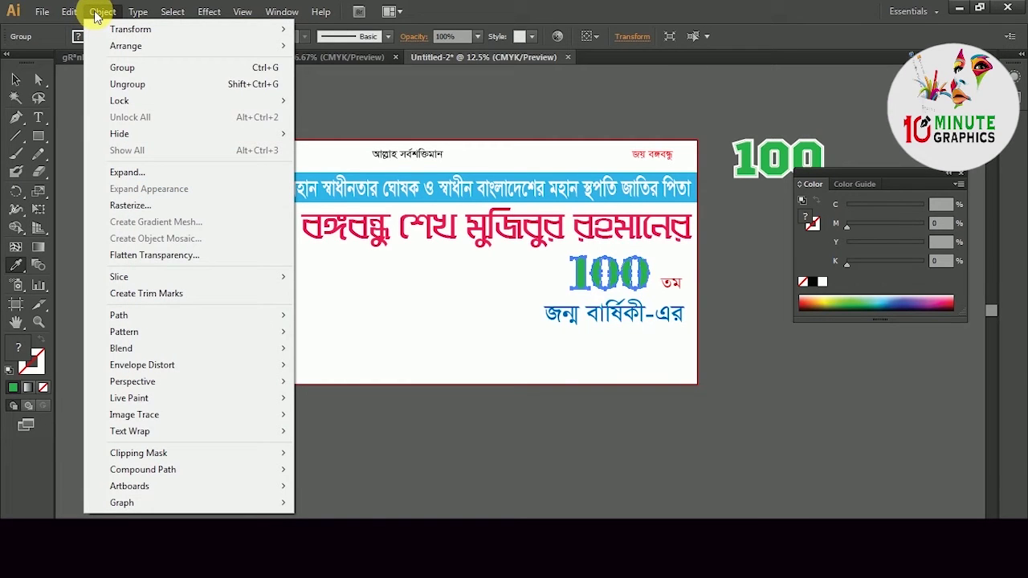
mouse_move(131, 315)
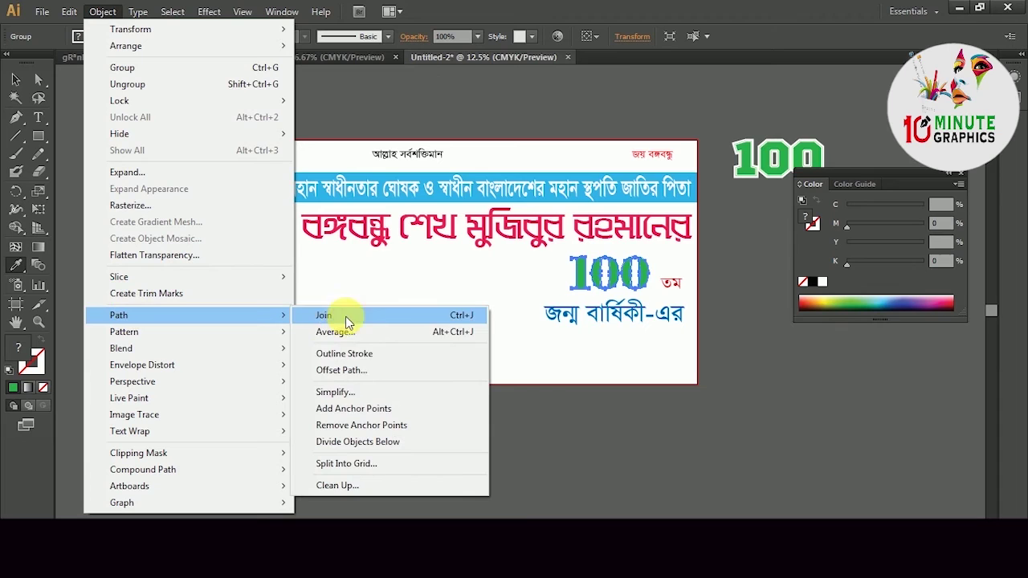
left_click(370, 370)
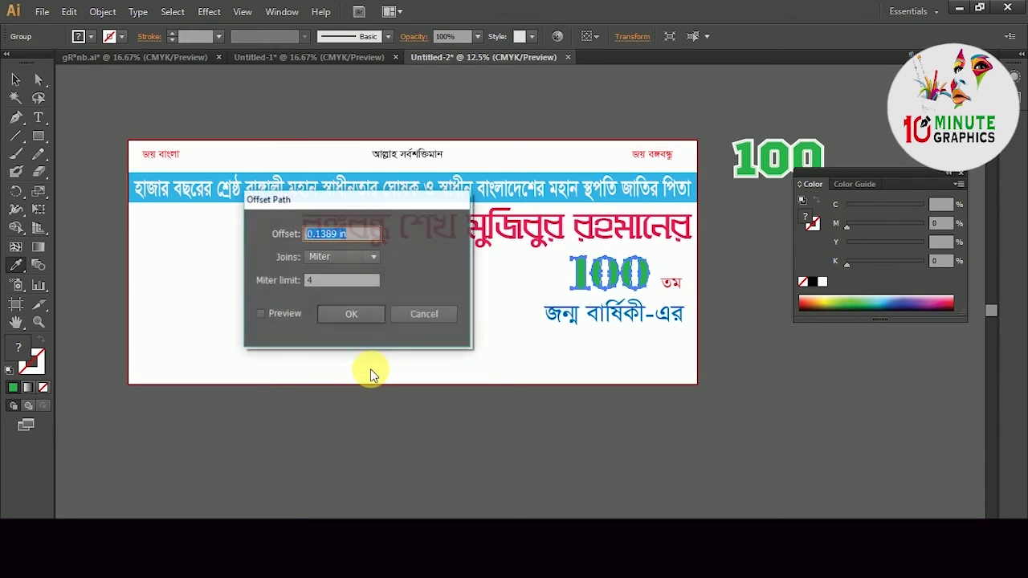
left_click(262, 314)
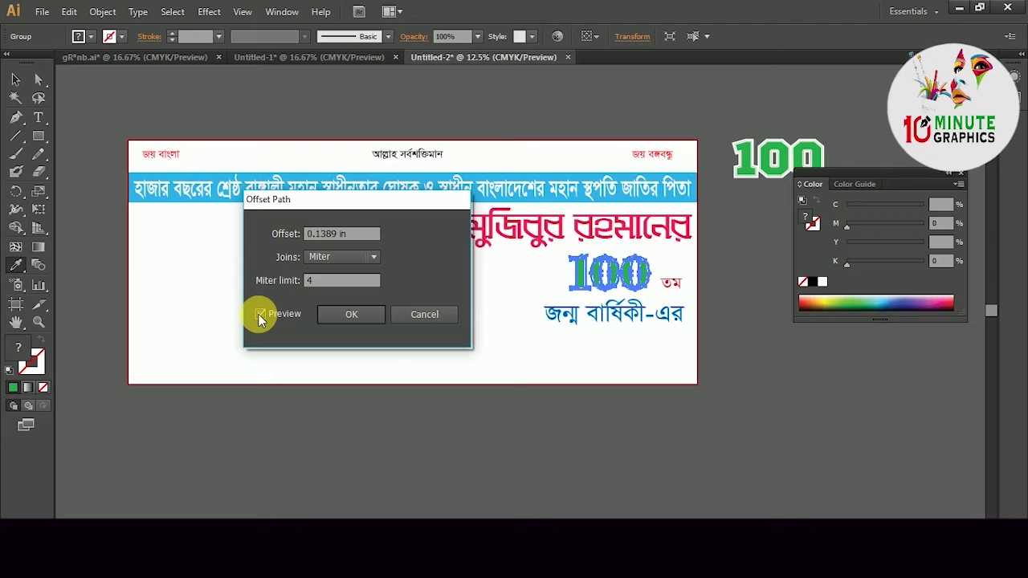
left_click(359, 317)
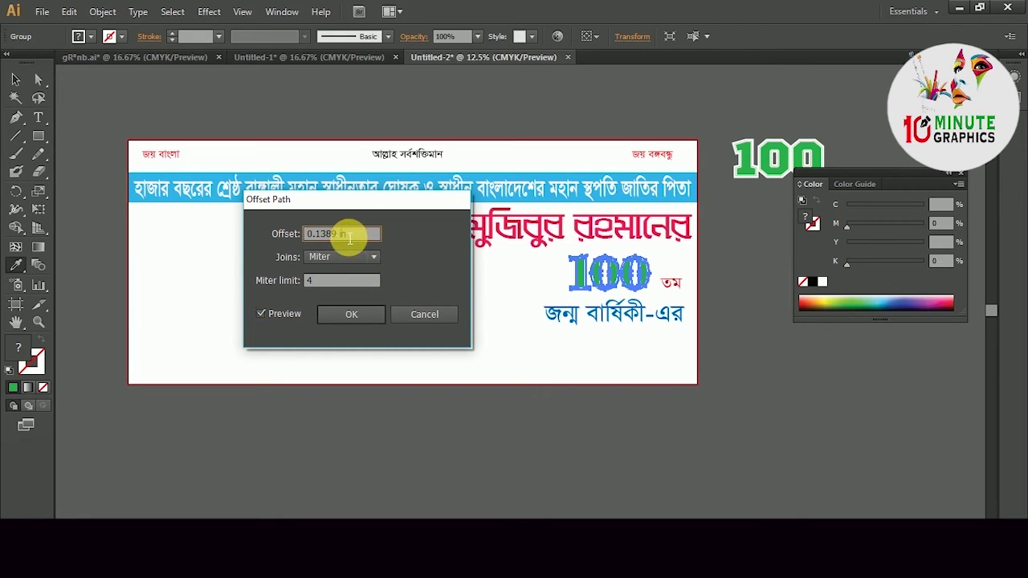
left_click_drag(321, 234, 390, 251)
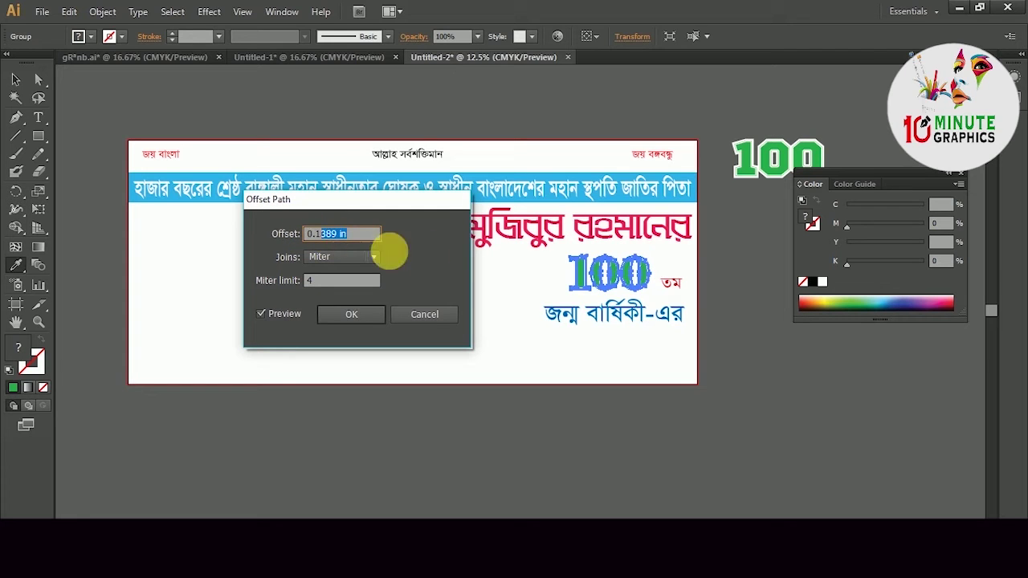
left_click(351, 313)
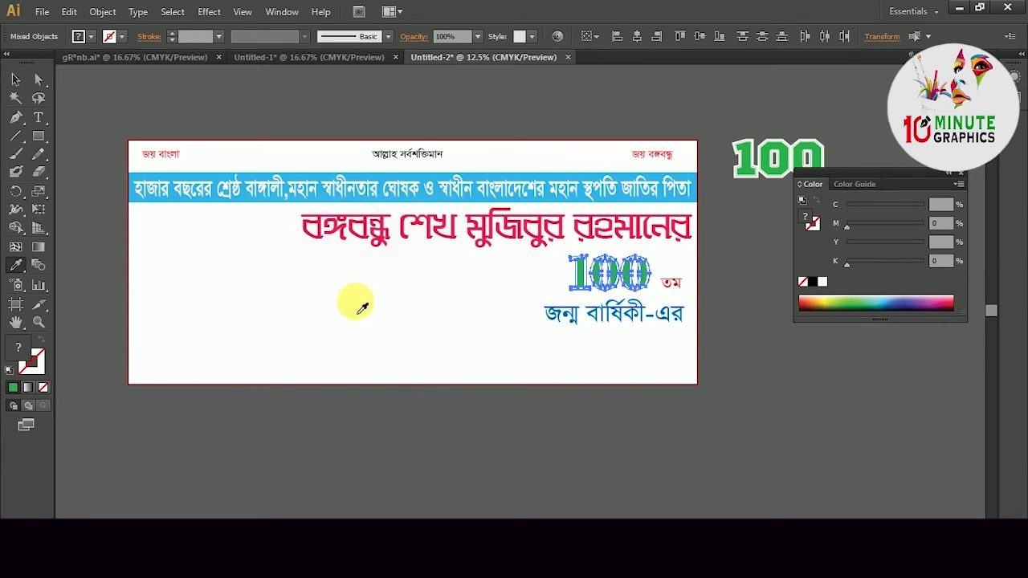
left_click(17, 74)
left_click(88, 110)
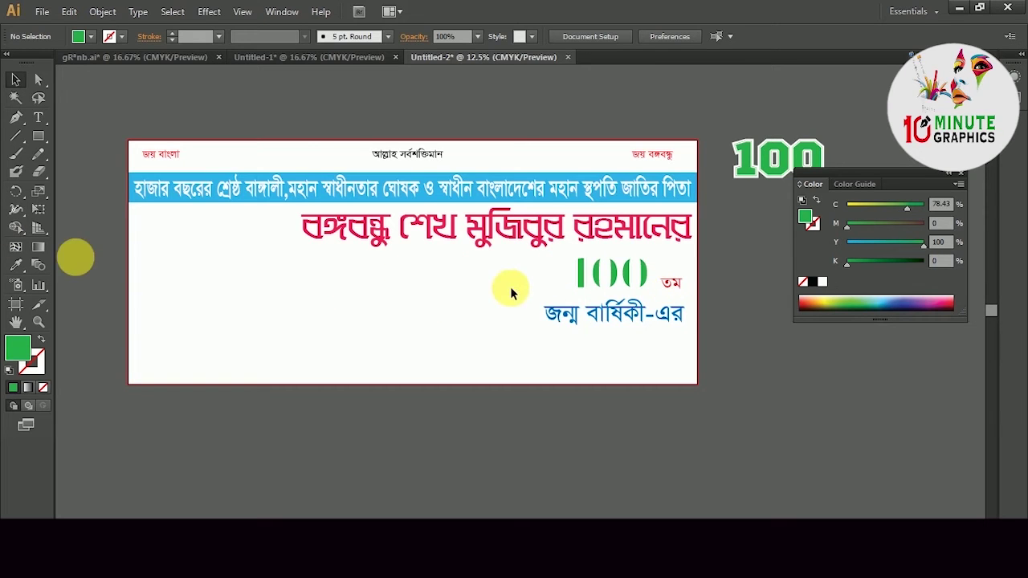
- Nudge the green 100 slightly to the right, closer to "তম"
scroll(521, 309, "down", 2)
scroll(522, 310, "up", 2)
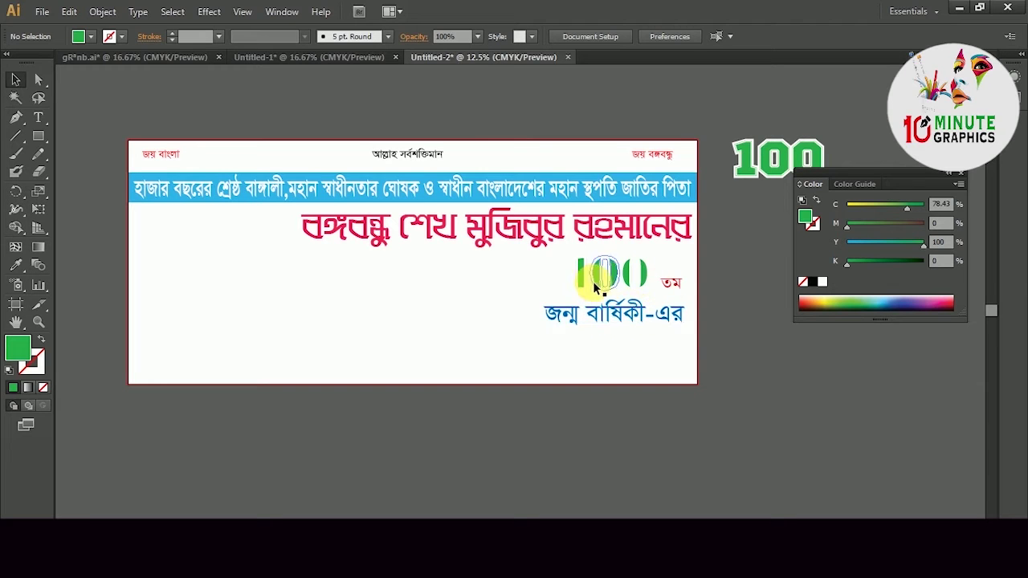
left_click(617, 280)
key("Right")
key("Right")
key("Right")
key("Right")
left_click(673, 288)
left_click(527, 287)
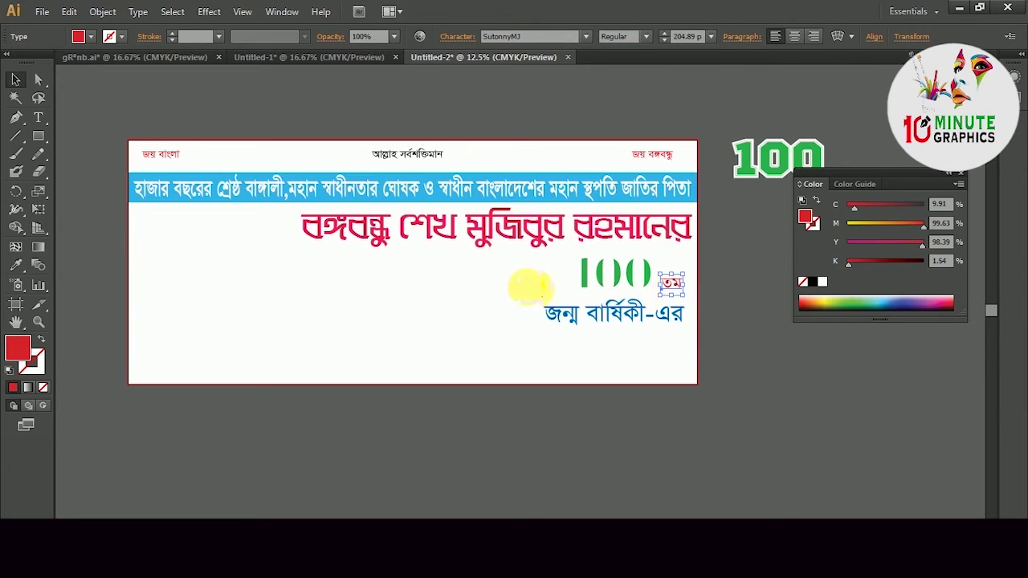
left_click(647, 318)
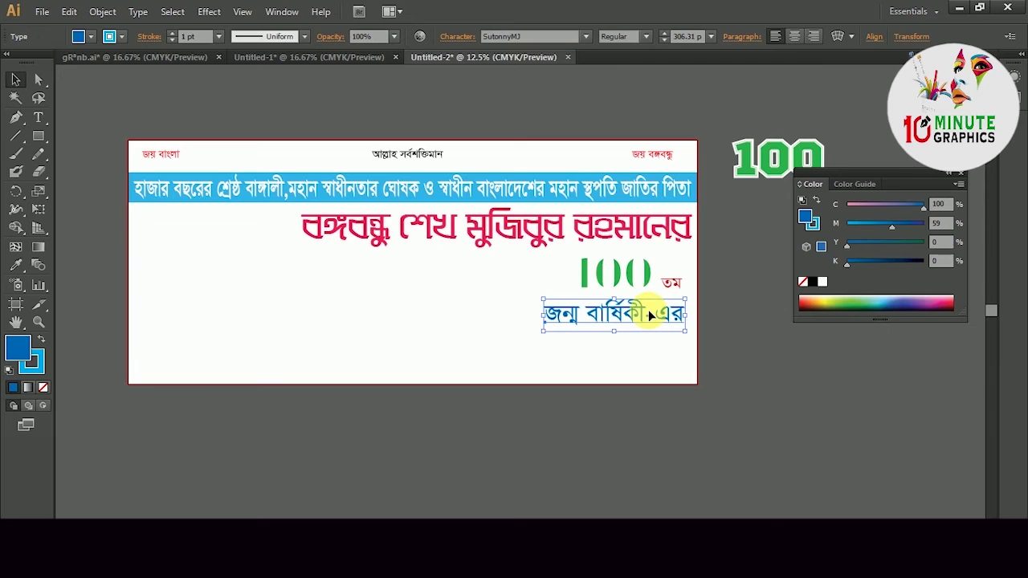
left_click(477, 338)
scroll(467, 239, "down", 2)
scroll(466, 239, "up", 2)
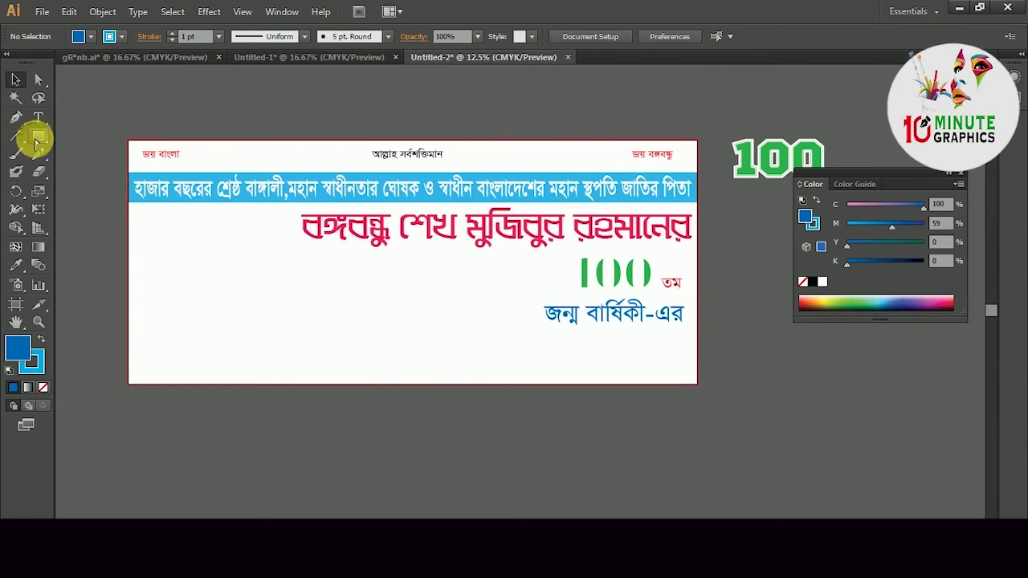
- Duplicate the blue band along the banner's bottom edge and give the copy the parked 100's green fill and white 9 pt stroke
left_click(133, 173)
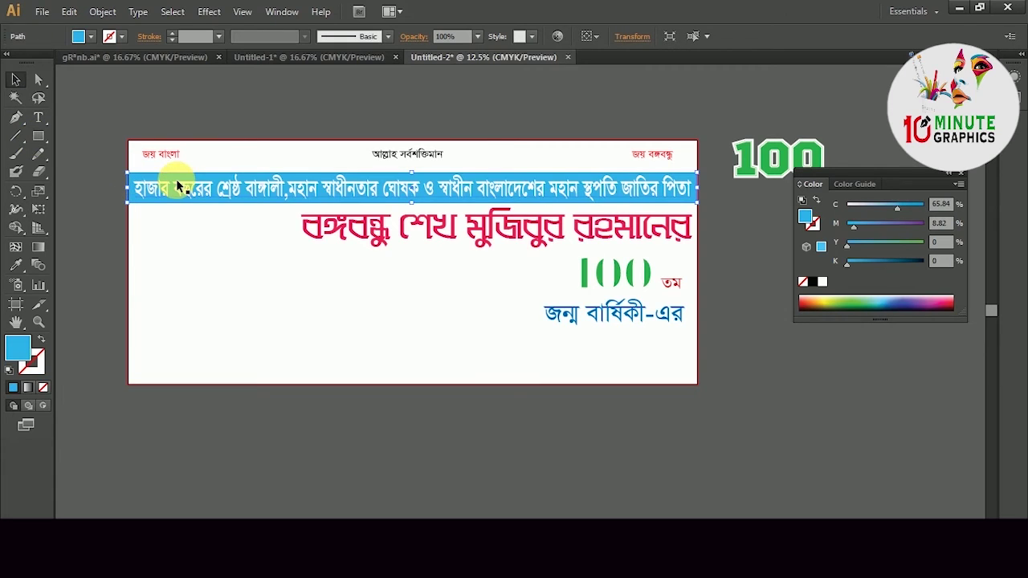
left_click_drag(176, 184, 172, 348)
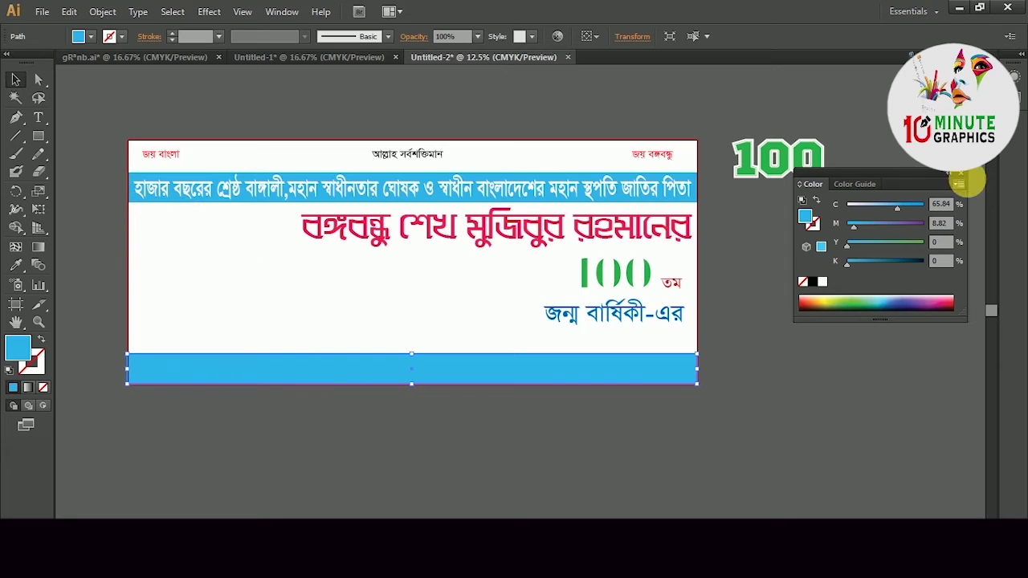
left_click(15, 265)
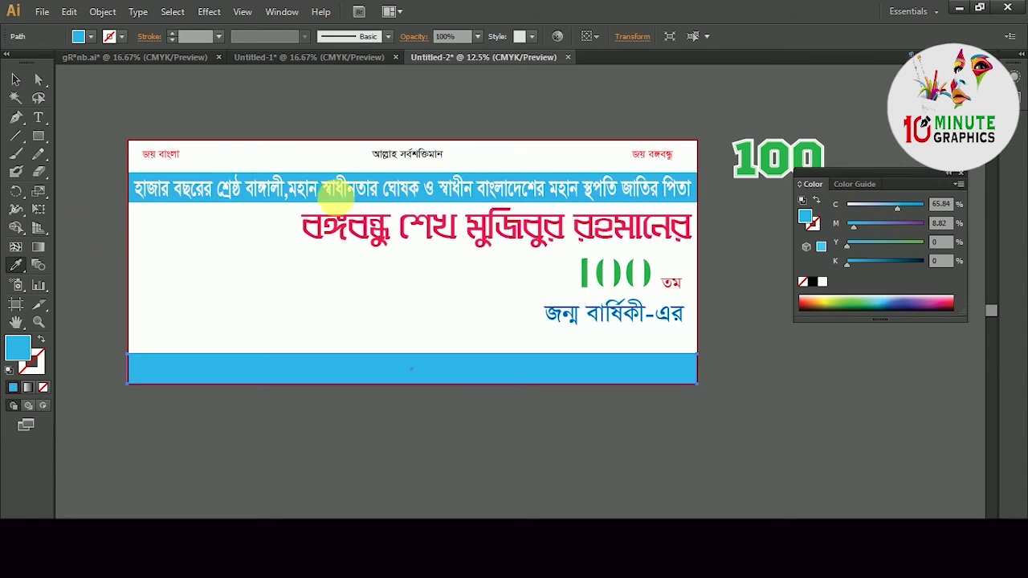
left_click(746, 159)
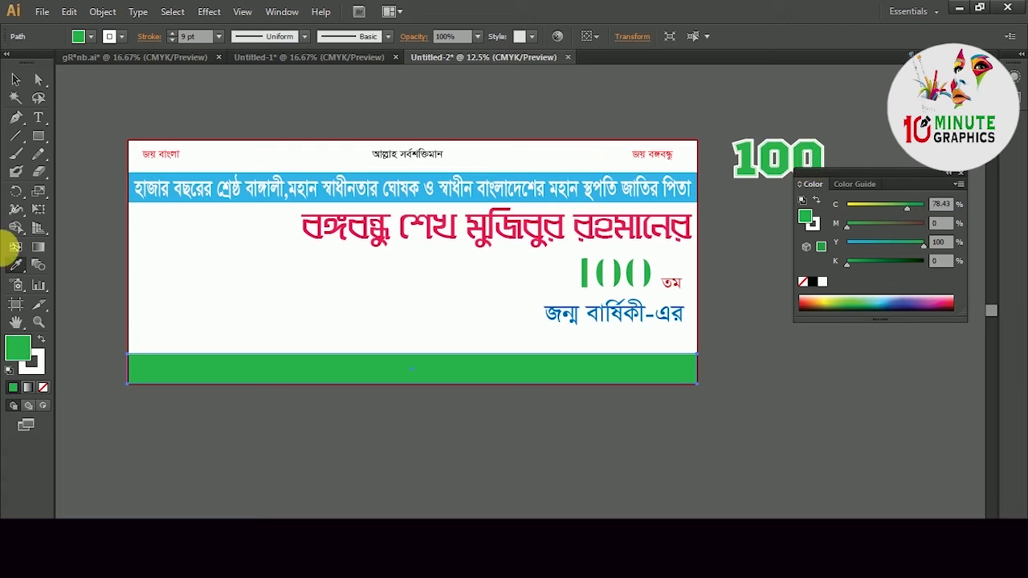
left_click(17, 83)
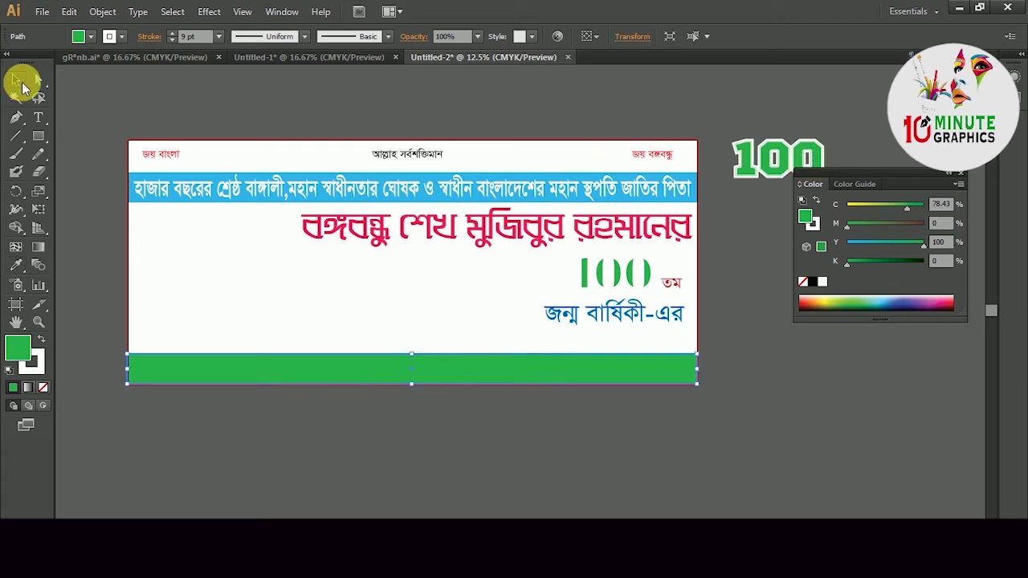
left_click(111, 215)
scroll(115, 231, "down", 4)
scroll(115, 232, "up", 2)
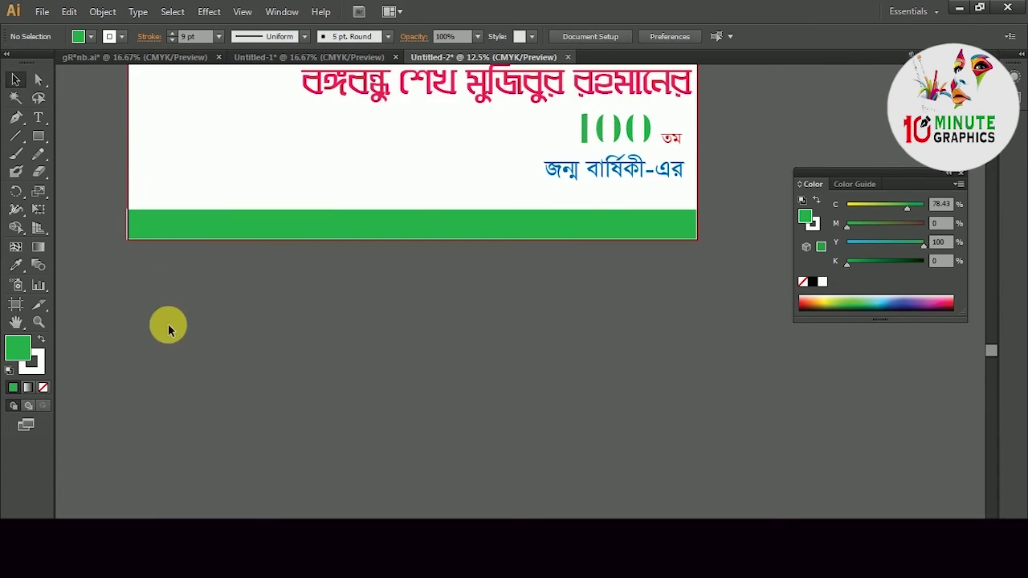
scroll(169, 330, "up", 2)
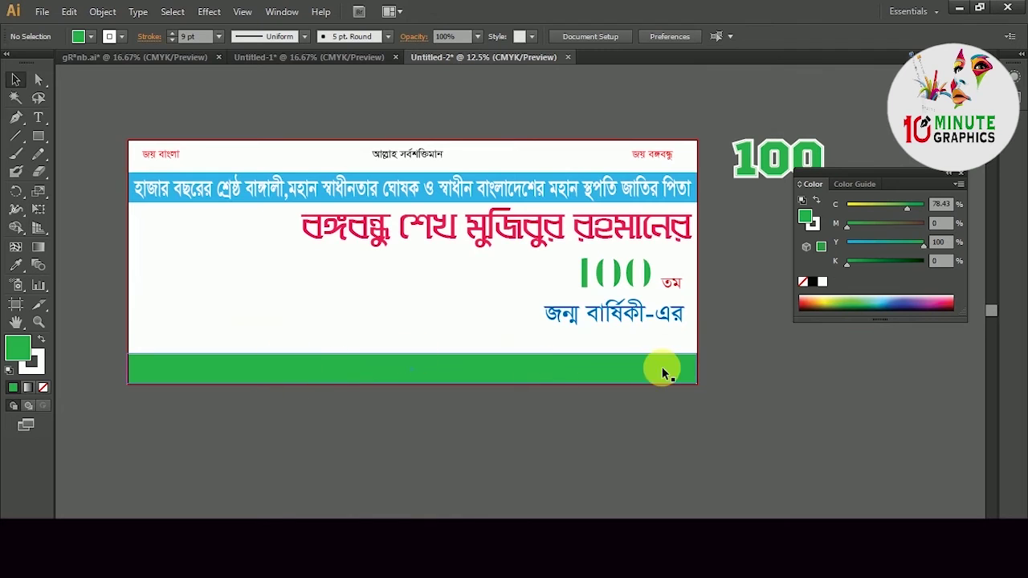
- Bring the white "শুভেচ্ছান্তে : টেন মিনিট গ্রাফিক্স।" text from Untitled-1 into the banner, centred on the green band
left_click(269, 58)
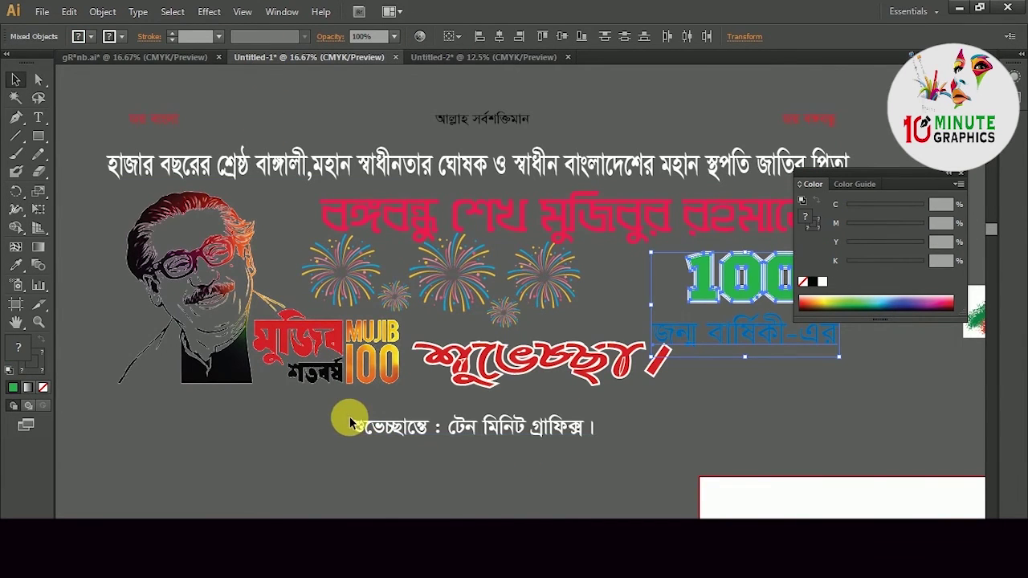
left_click(478, 427)
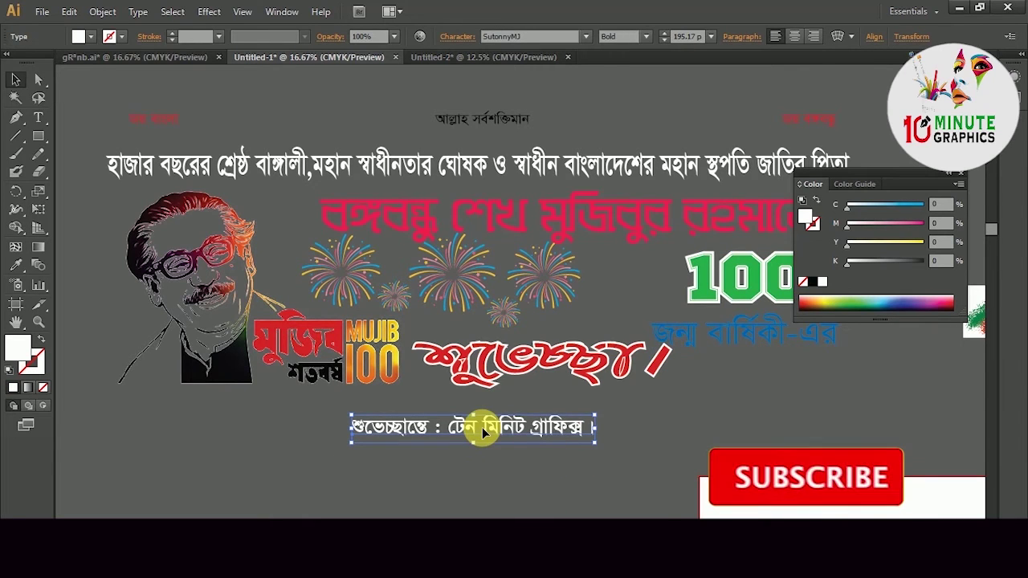
left_click_drag(482, 432, 415, 375)
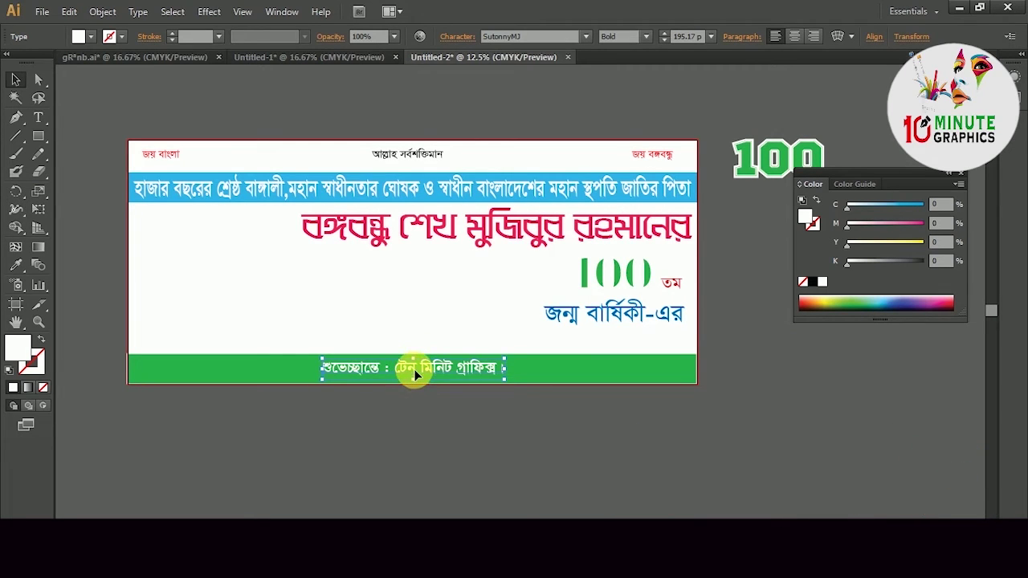
left_click(412, 435)
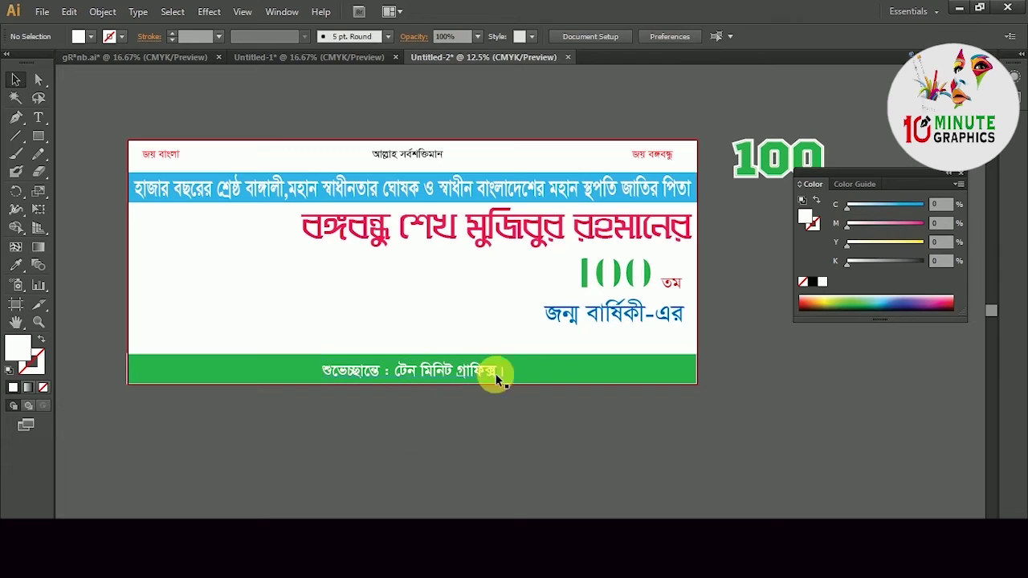
- Lower the green band's upper edge slightly and nudge the white greeting text down to sit centred in it
left_click(493, 375)
left_click_drag(411, 354, 411, 360)
left_click(450, 300)
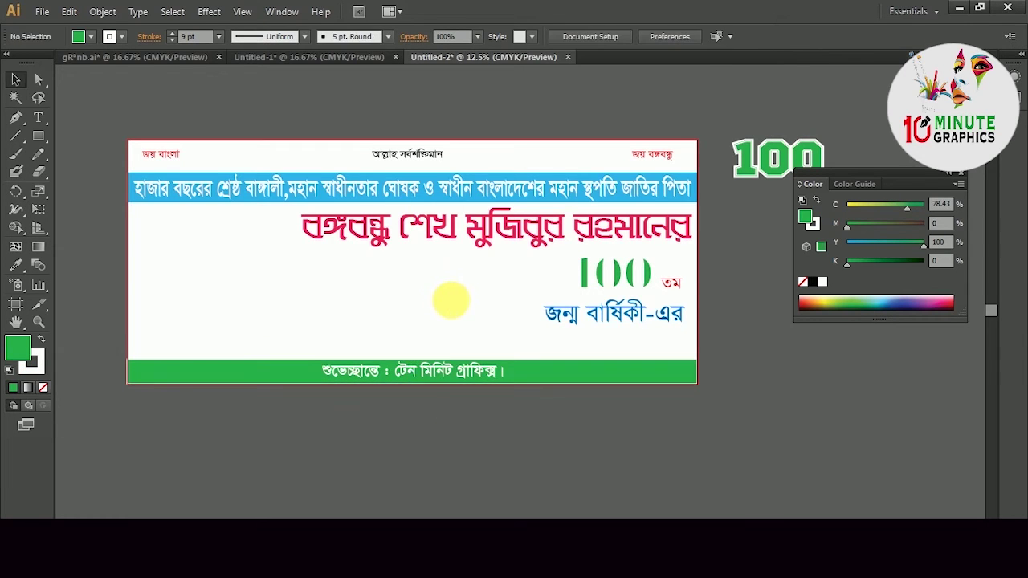
left_click(432, 370)
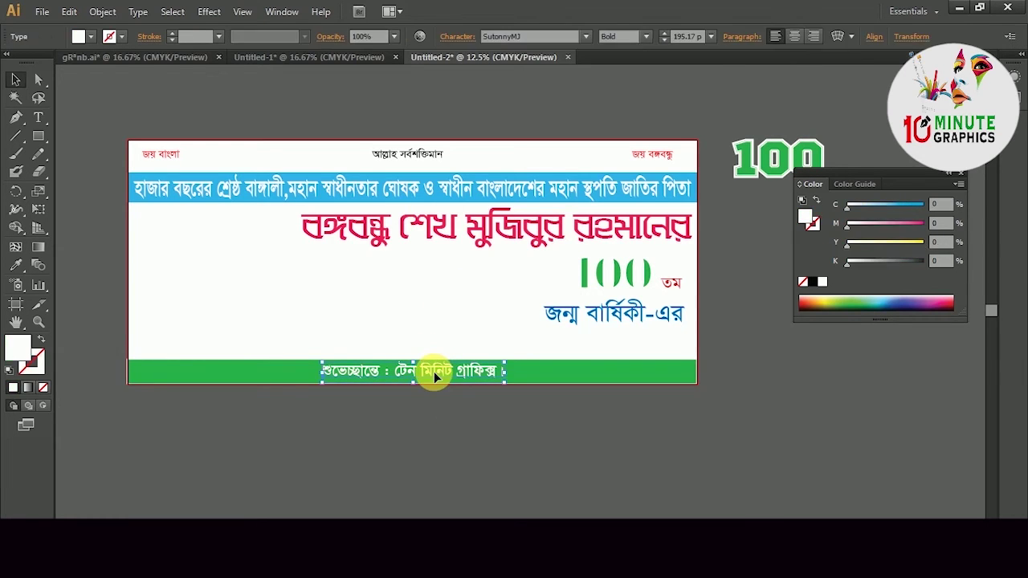
left_click(401, 302)
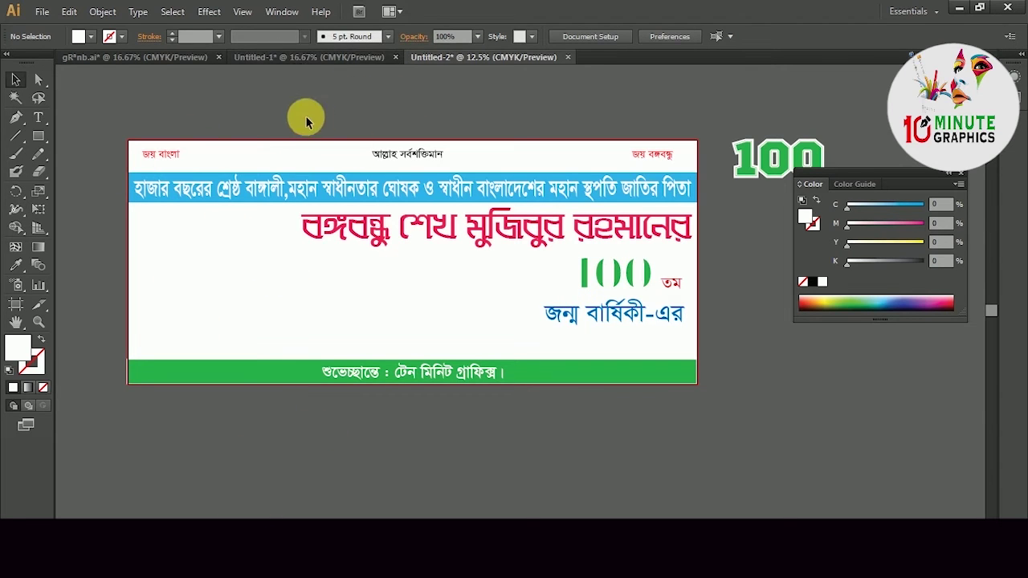
- Bring the Mujib 100 portrait image from Untitled-1 into the left part of the banner, below the blue band
left_click(309, 57)
left_click(179, 366)
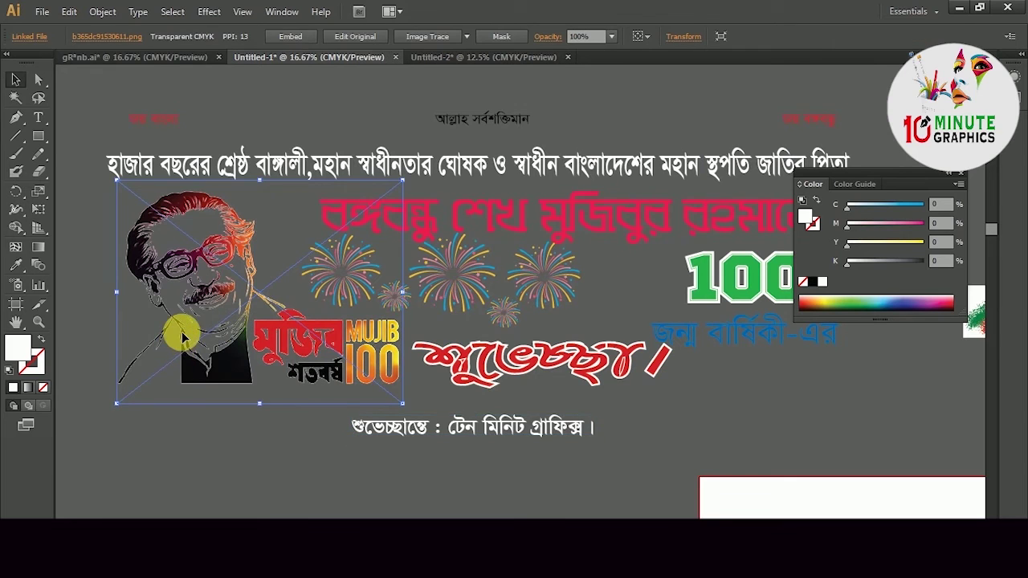
left_click_drag(213, 299, 454, 59)
left_click_drag(213, 330, 212, 297)
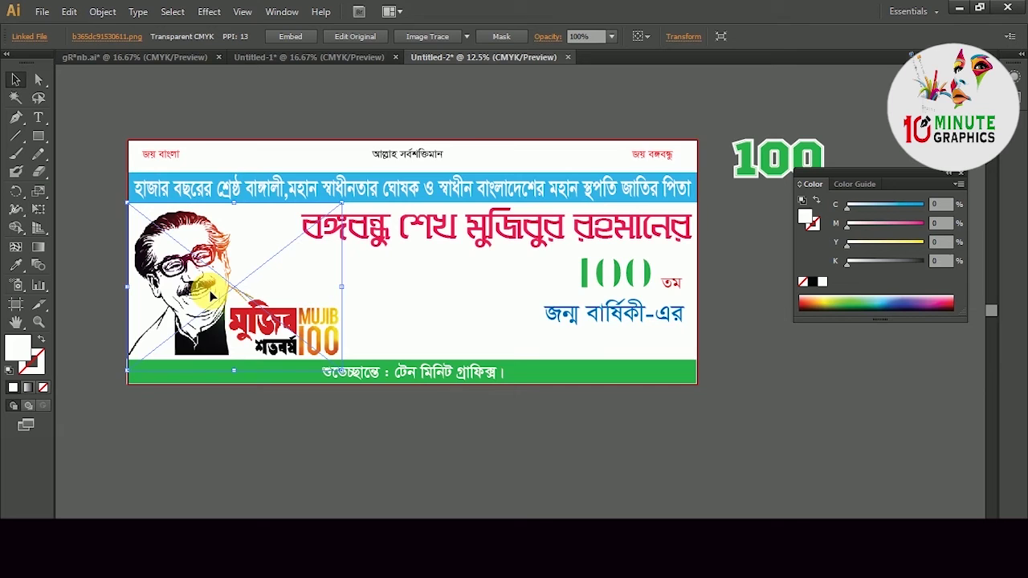
- Fine-tune the portrait's position so it fits the artboard's left edge and rests directly on the green band
scroll(204, 348, "up", 2)
left_click_drag(475, 298, 245, 348)
left_click_drag(576, 258, 31, 336)
left_click_drag(362, 258, 423, 253)
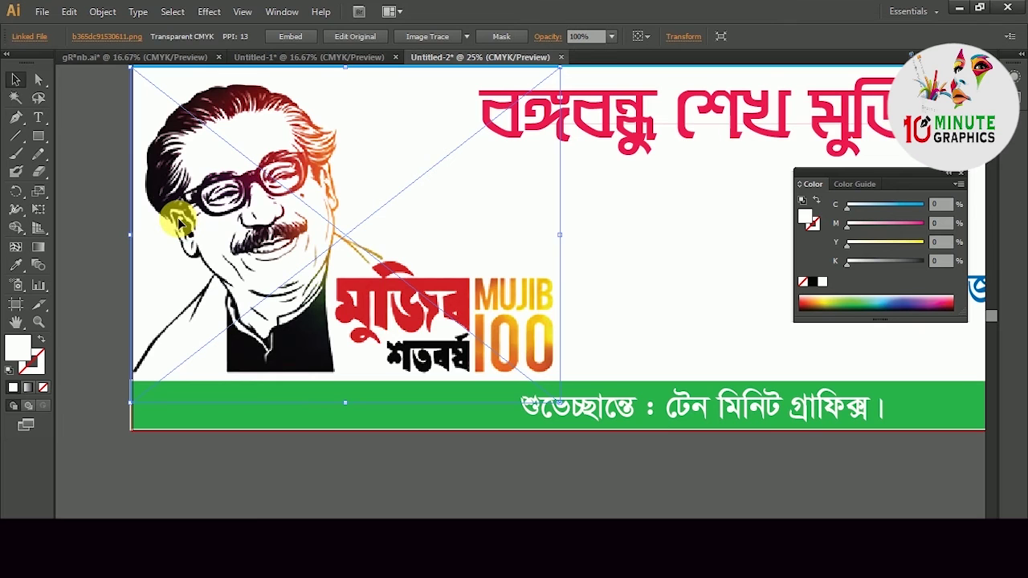
left_click_drag(179, 223, 182, 223)
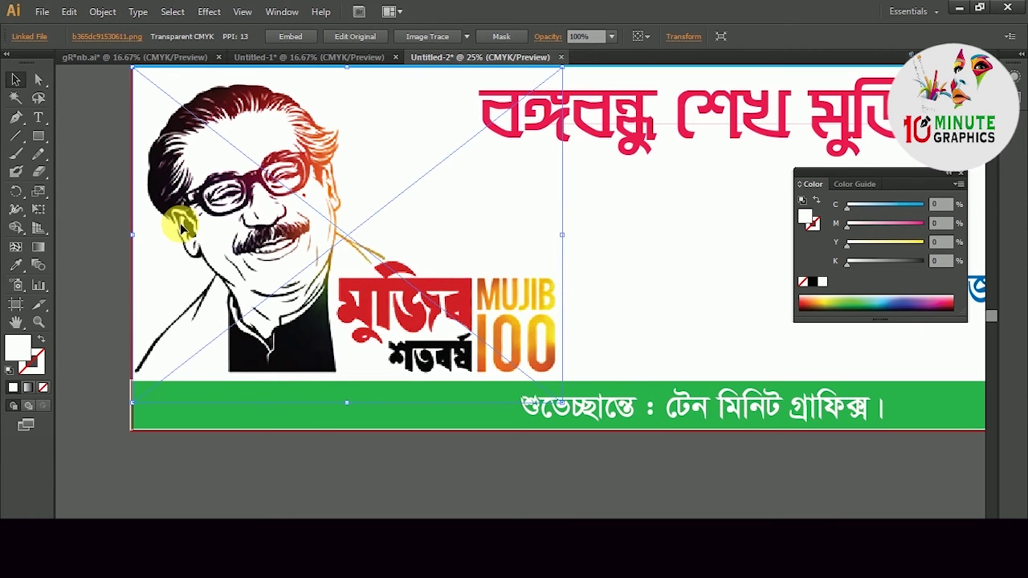
mouse_move(252, 273)
left_mouse_down()
mouse_move(263, 293)
mouse_move(255, 285)
left_mouse_up()
left_click(108, 301)
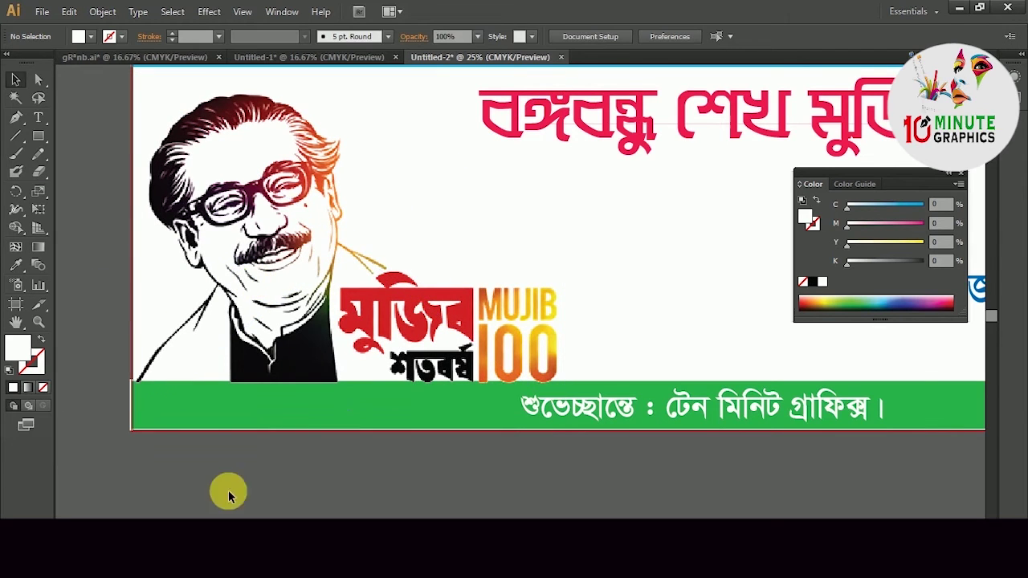
- Resize the green band at its left end so that it lines up with the artboard's left edge
left_click(145, 410)
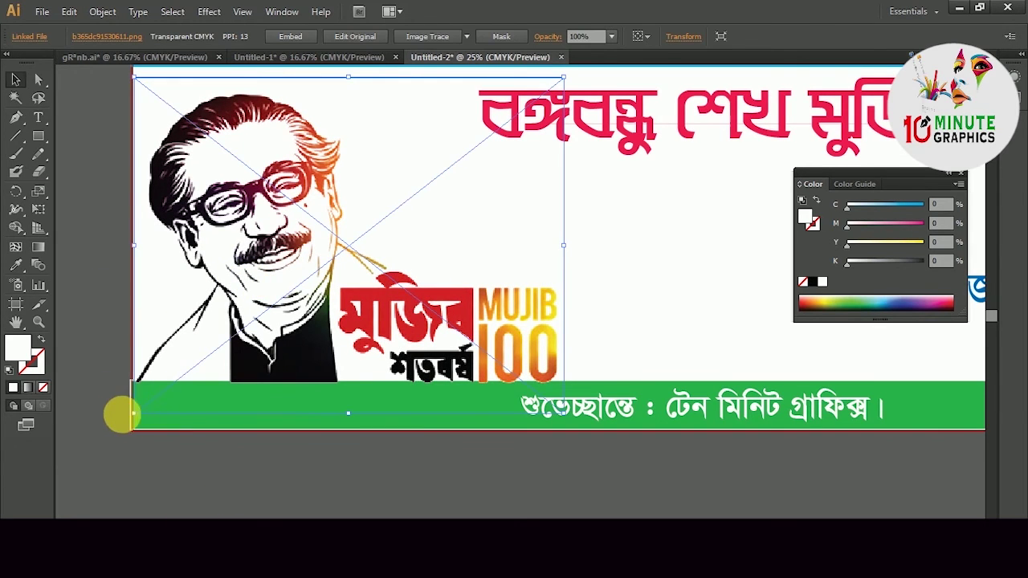
left_click(119, 416)
left_click(141, 425)
left_click_drag(136, 410, 133, 402)
left_click(110, 385)
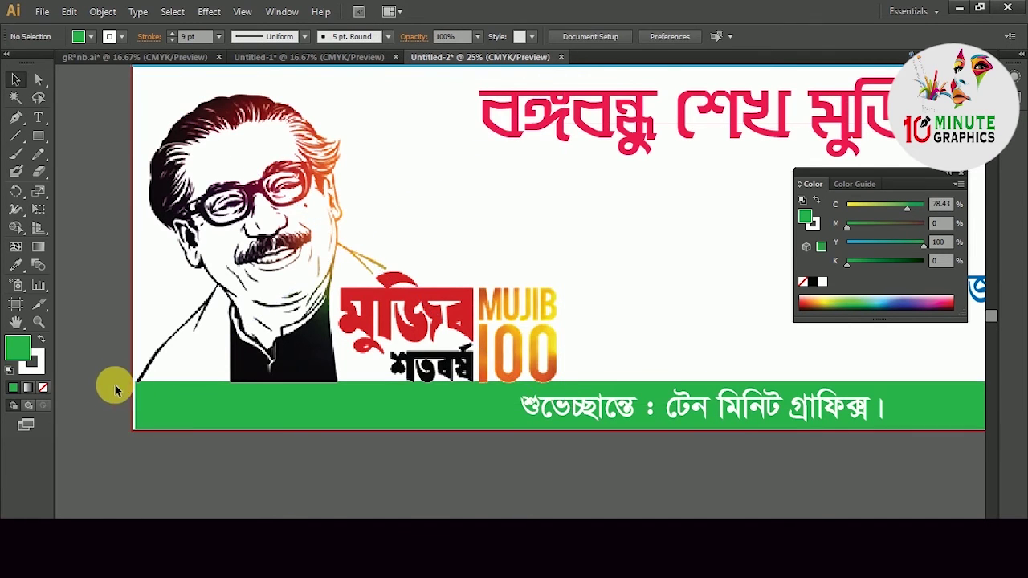
scroll(184, 443, "up", 3)
key("ctrl+minus")
key("ctrl+minus")
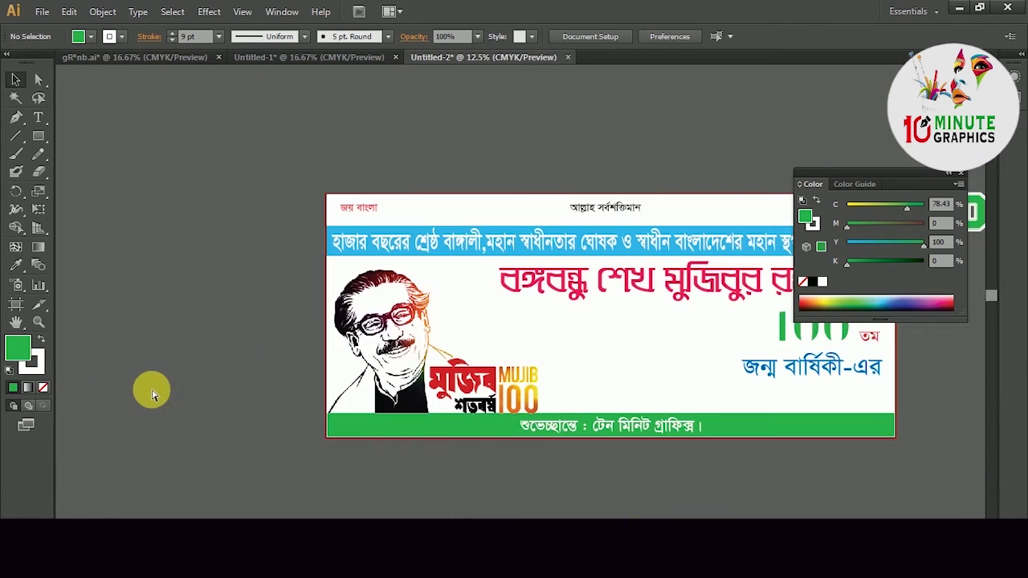
left_click_drag(500, 402, 440, 389)
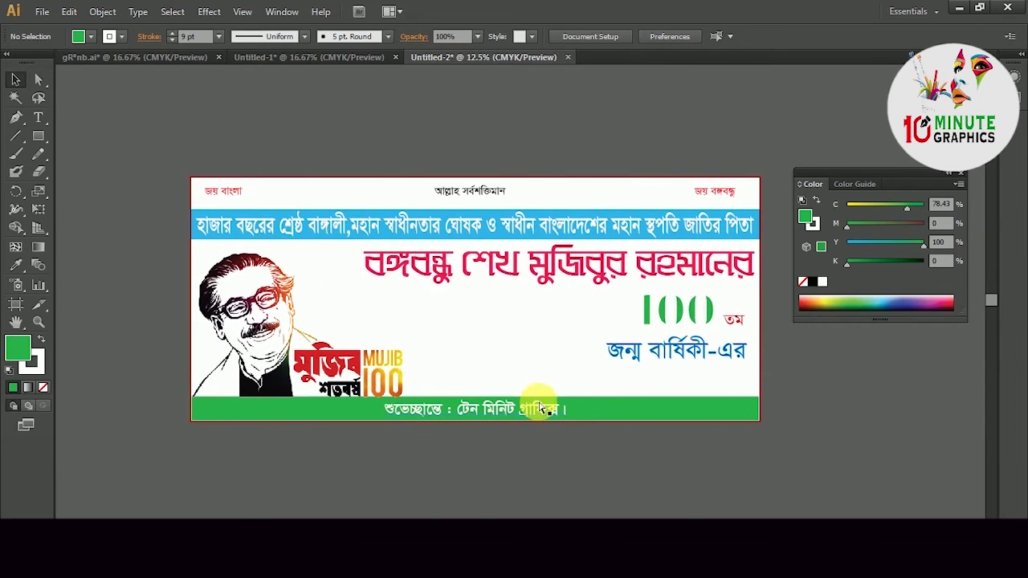
- Bring a firework graphic from Untitled-1 into the banner and place three copies in a row below the red headline
left_click(520, 368, "ctrl")
left_click_drag(516, 309, 524, 378)
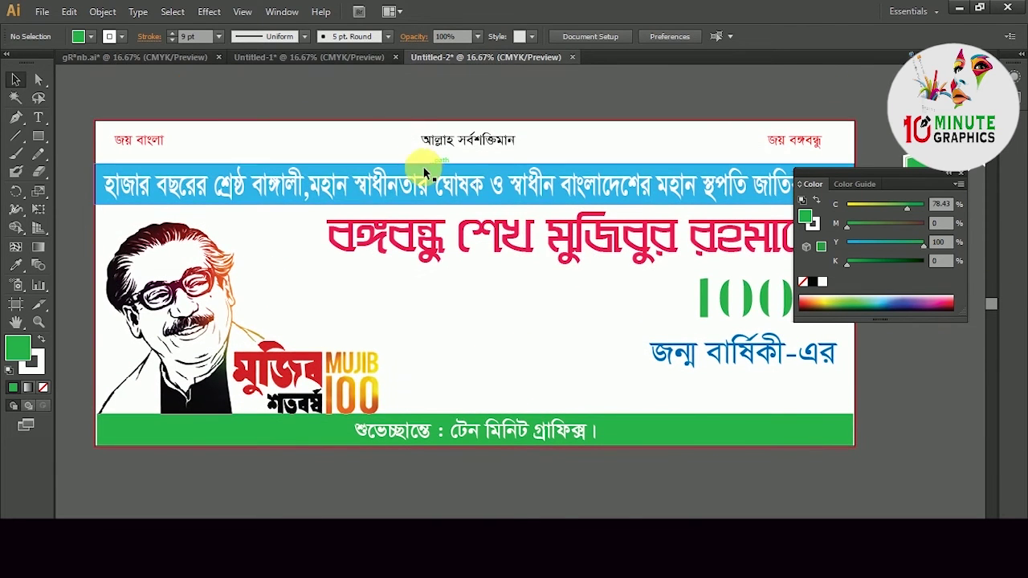
left_click(336, 59)
left_click(351, 264)
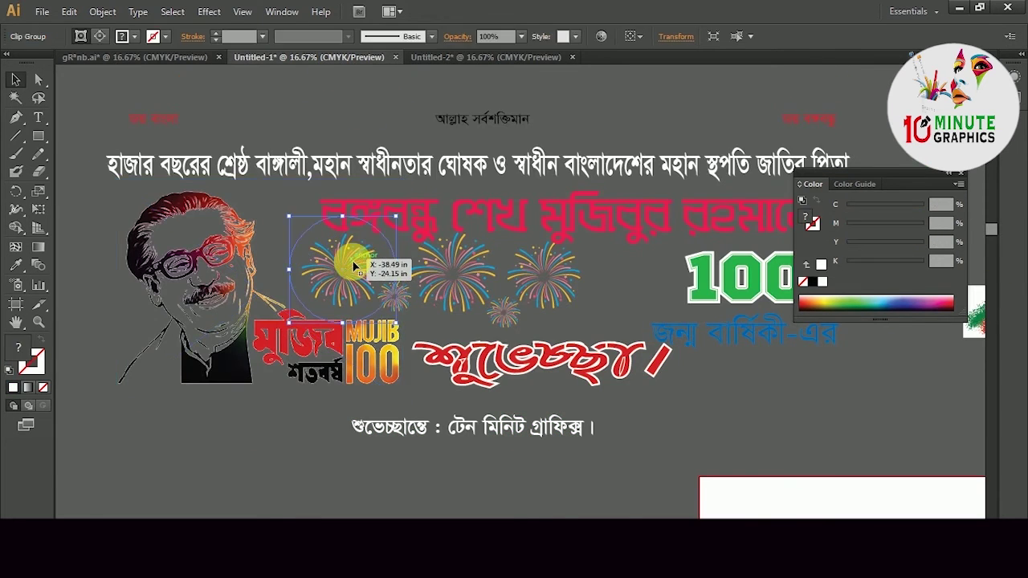
left_click_drag(347, 273, 426, 273)
left_click_drag(358, 303, 484, 319)
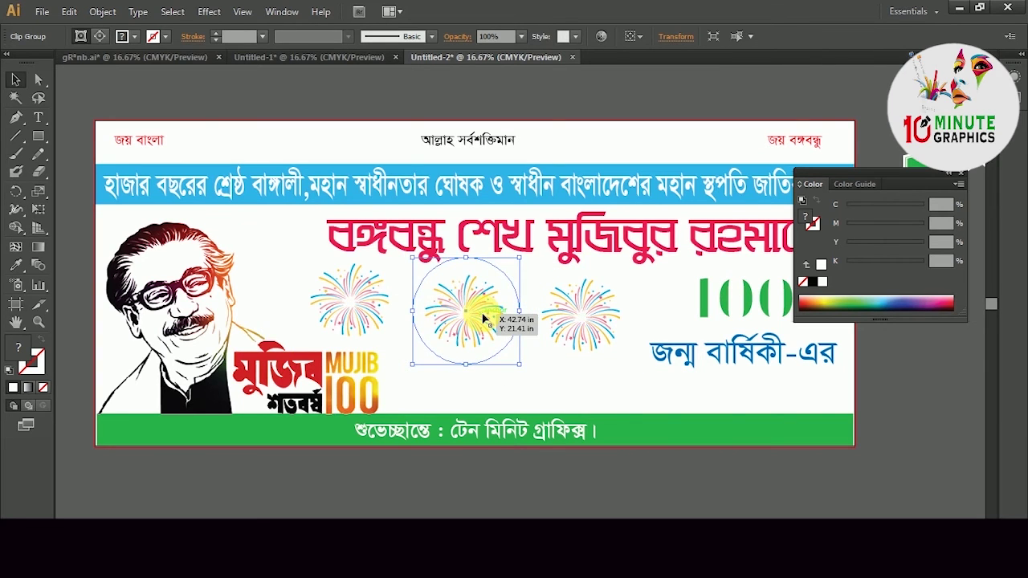
- Scale the middle firework down and shift the middle and right fireworks to tighten the spacing of the row
left_click_drag(414, 259, 462, 305)
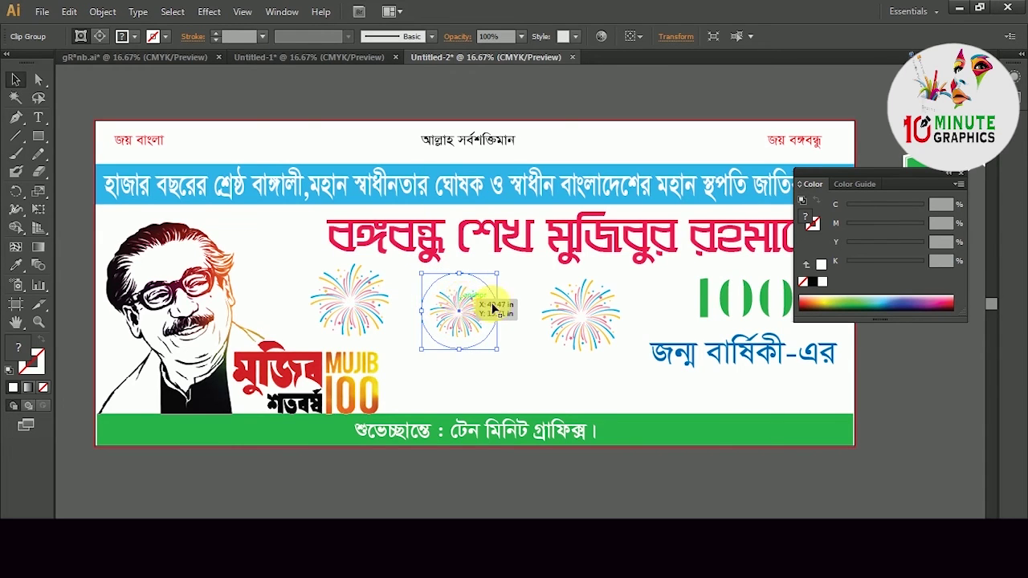
left_click(583, 325)
mouse_move(551, 317)
left_mouse_down()
mouse_move(593, 319)
mouse_move(556, 318)
left_mouse_up()
left_click(468, 310)
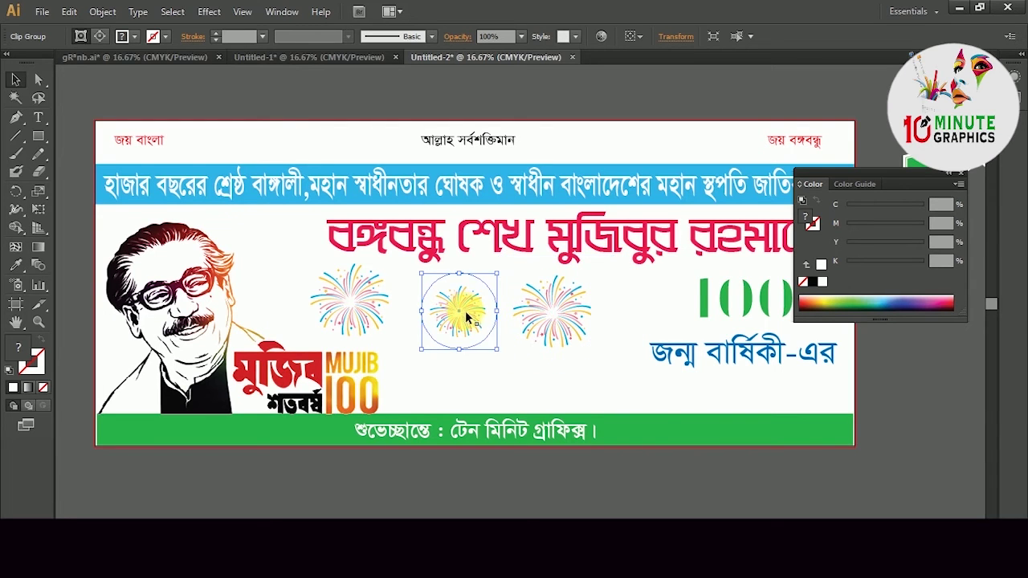
left_click_drag(499, 355, 505, 356)
left_click_drag(458, 328, 453, 324)
left_click_drag(550, 326, 545, 325)
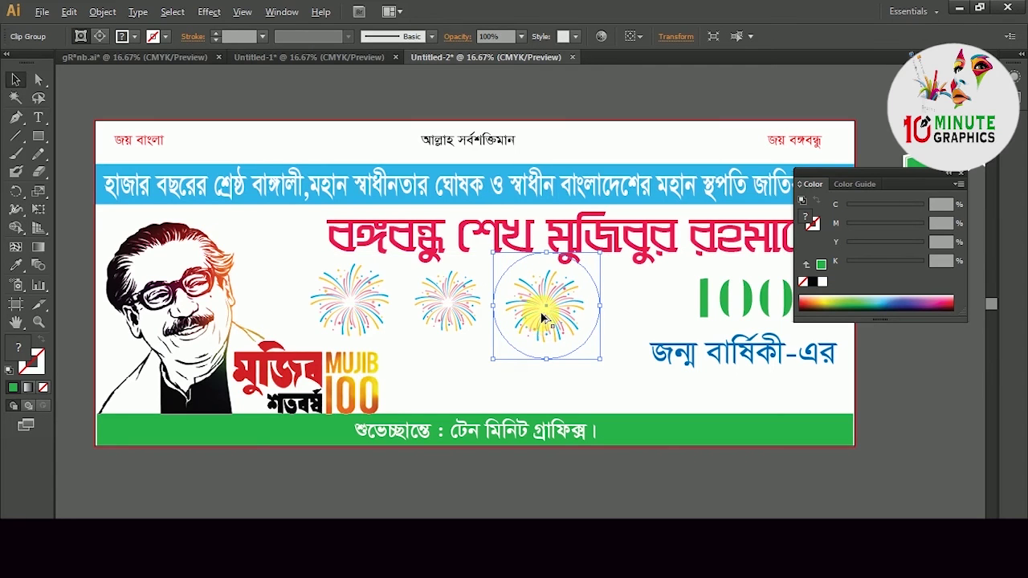
- Duplicate the right firework, scale the copy down and place it below the row between the middle and right fireworks
left_click_drag(545, 311, 493, 354)
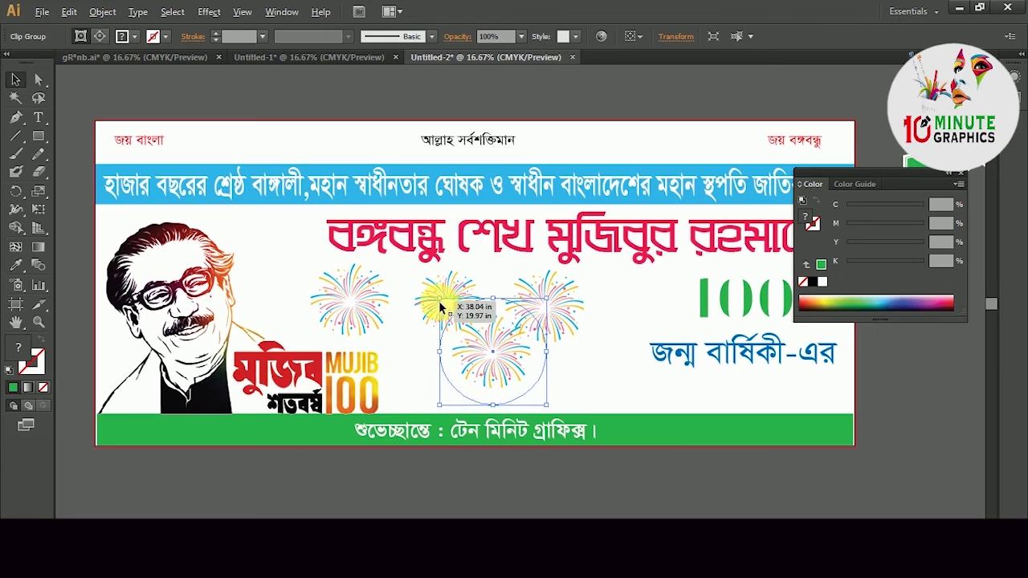
left_click_drag(439, 300, 459, 323)
left_click_drag(493, 354, 492, 343)
left_click(521, 391)
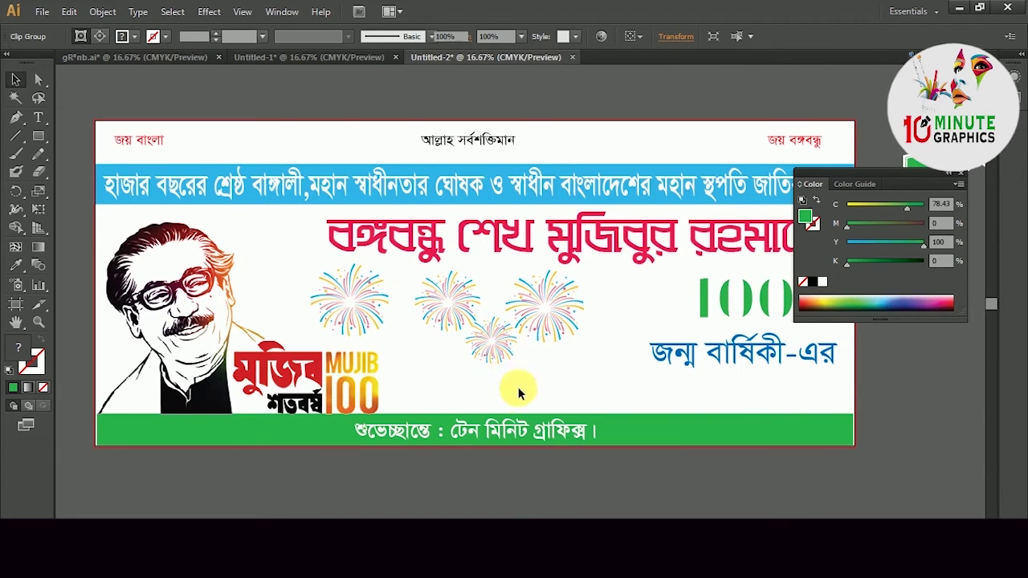
- Duplicate the small lower firework and place the copy below the gap between the left and middle fireworks
left_click(495, 348)
left_click_drag(496, 347, 408, 343)
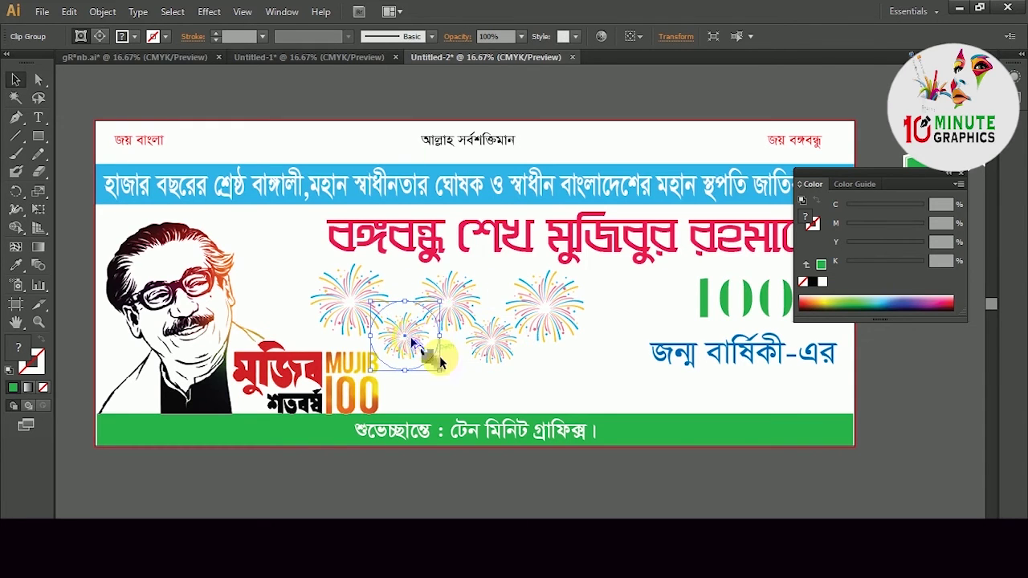
left_click(471, 353)
- Adjust the positions of the left, middle and lower fireworks into a looser, staggered cluster
left_click(450, 309)
left_click_drag(454, 295, 464, 294)
left_click(432, 363)
left_click_drag(366, 312, 378, 299)
left_click(406, 342)
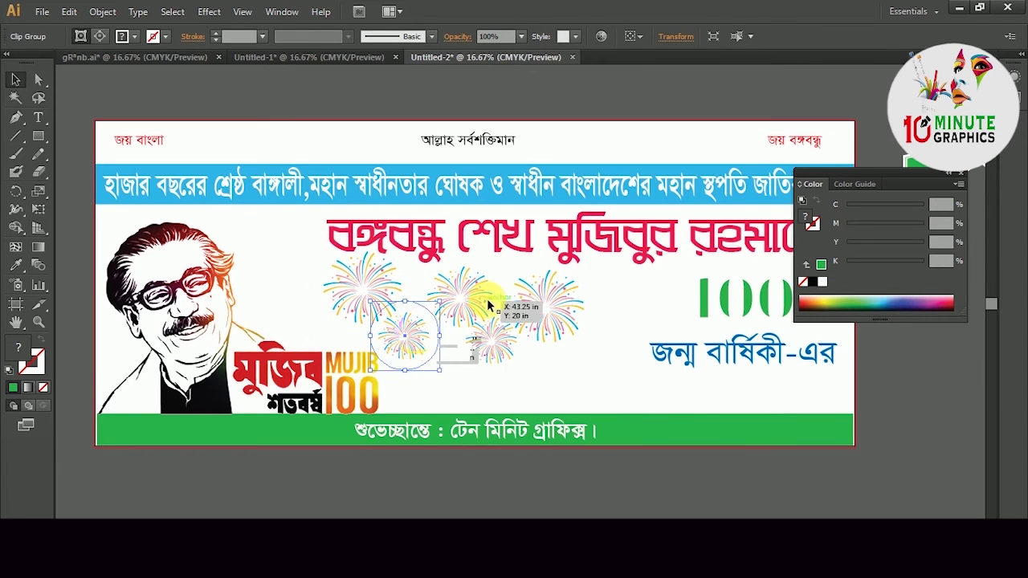
left_click(466, 294)
left_click(450, 365)
left_click_drag(498, 343, 491, 351)
left_click(546, 331)
left_click(544, 358)
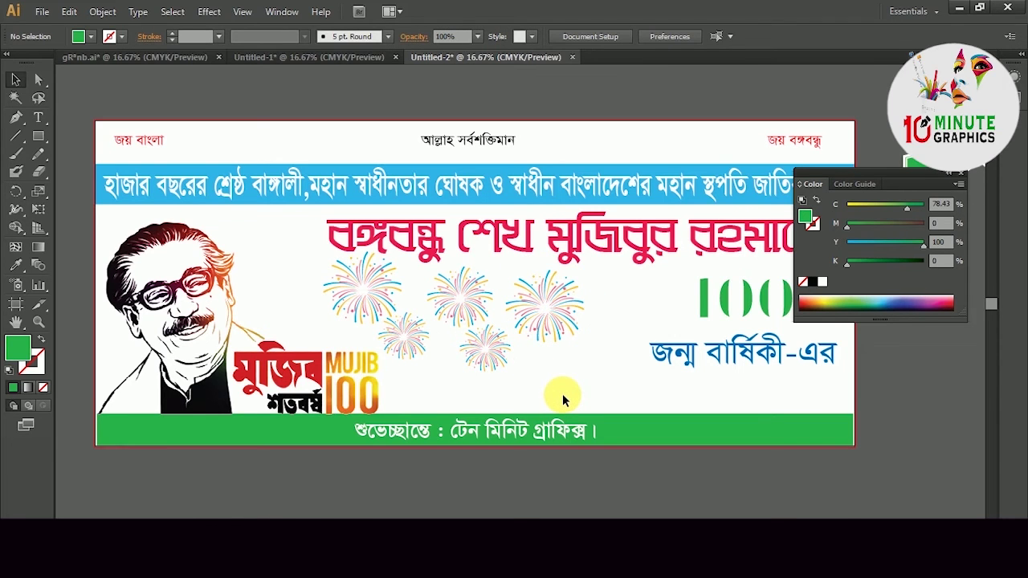
- Bring the watercolour background image from gR*nb.ai into Untitled-2 and position it over the whole artboard
scroll(563, 393, "up", 3)
scroll(570, 398, "down", 3)
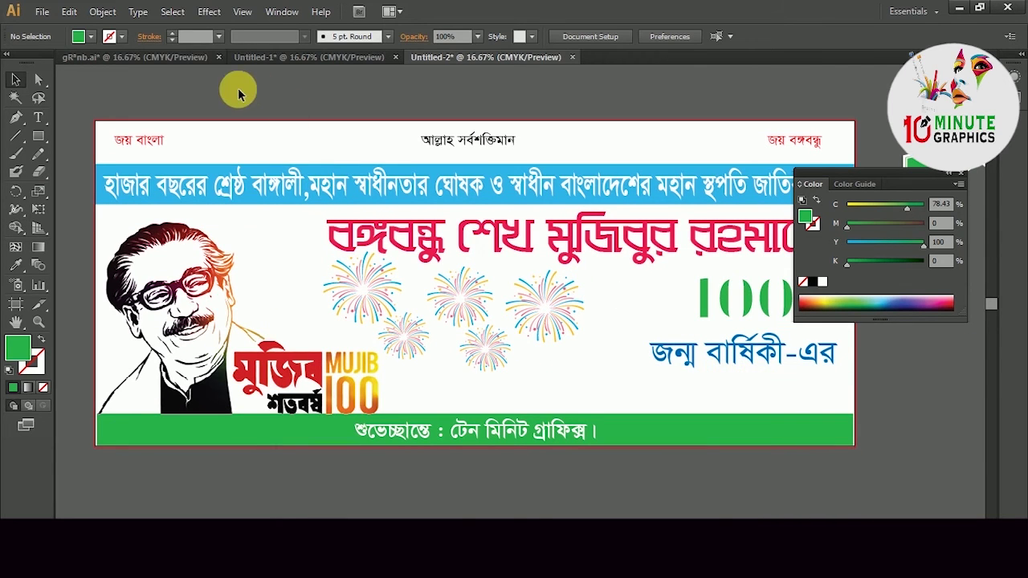
left_click(277, 57)
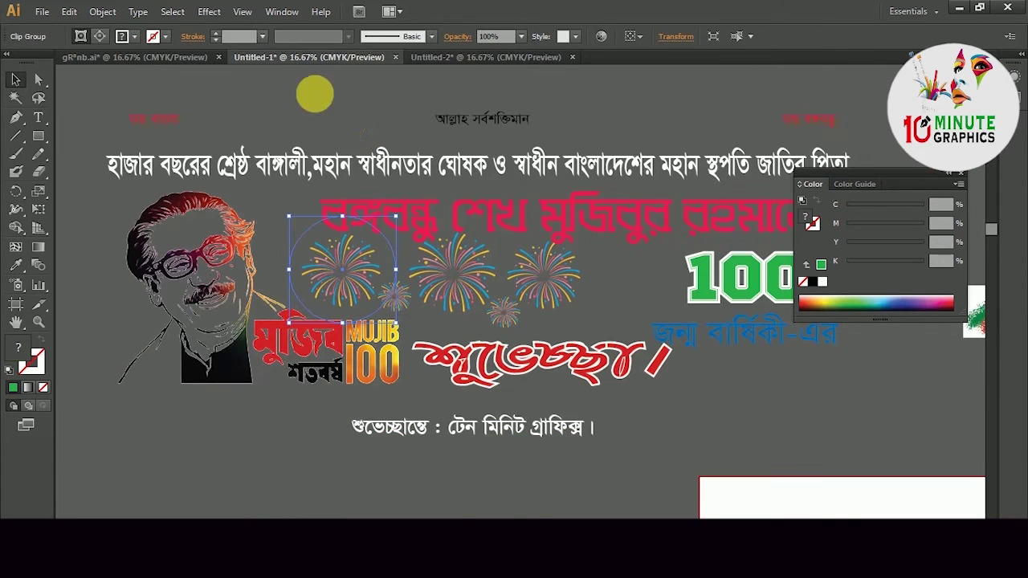
left_click(136, 57)
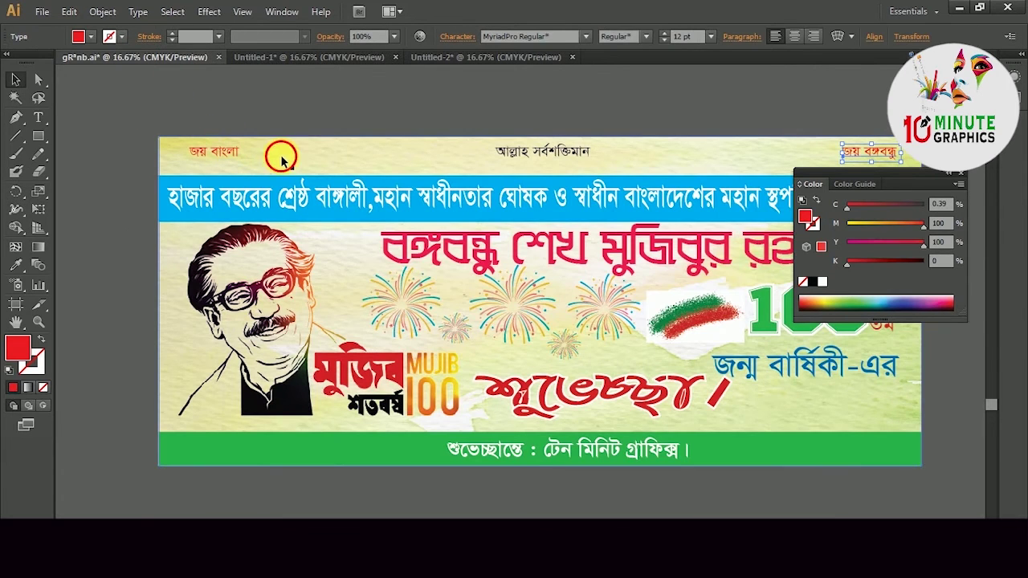
left_click_drag(306, 165, 284, 231)
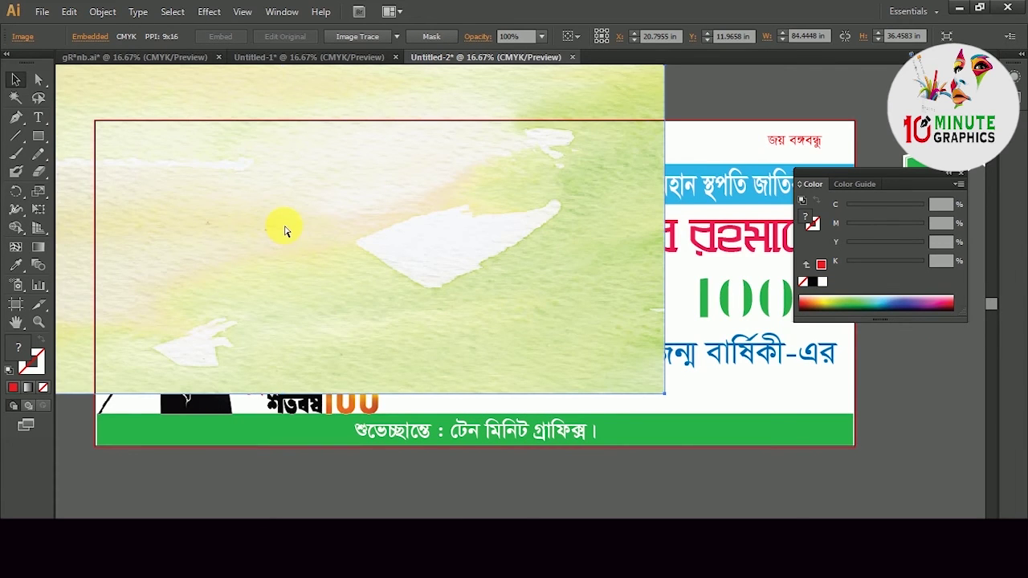
key("ctrl+minus")
key("ctrl+minus")
key("ctrl+minus")
left_click_drag(332, 251, 402, 269)
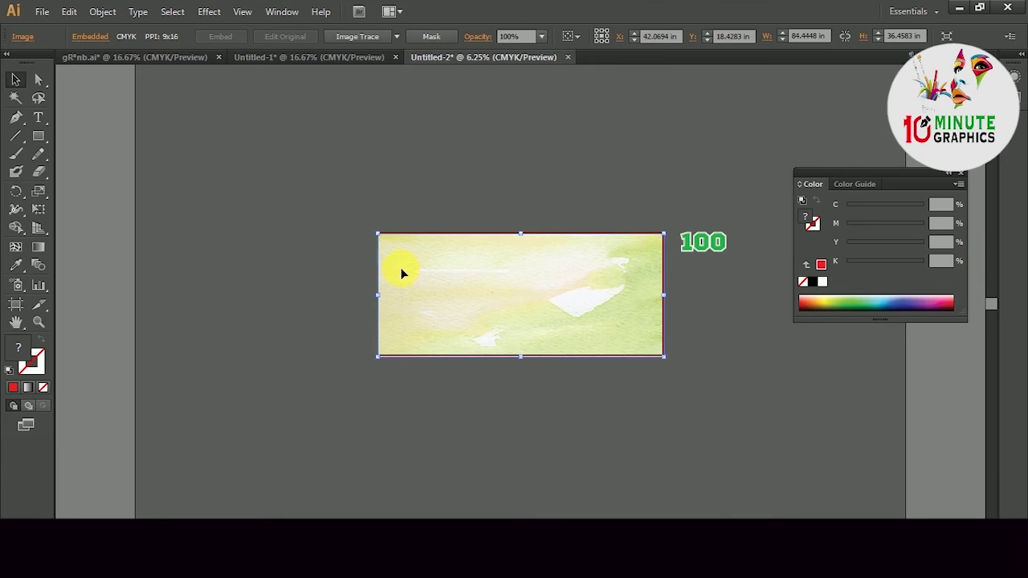
- Send the watercolour background image to the back, behind all the banner's texts and graphics
key("ctrl+plus")
key("ctrl+plus")
left_click_drag(541, 311, 358, 262)
right_click(378, 238)
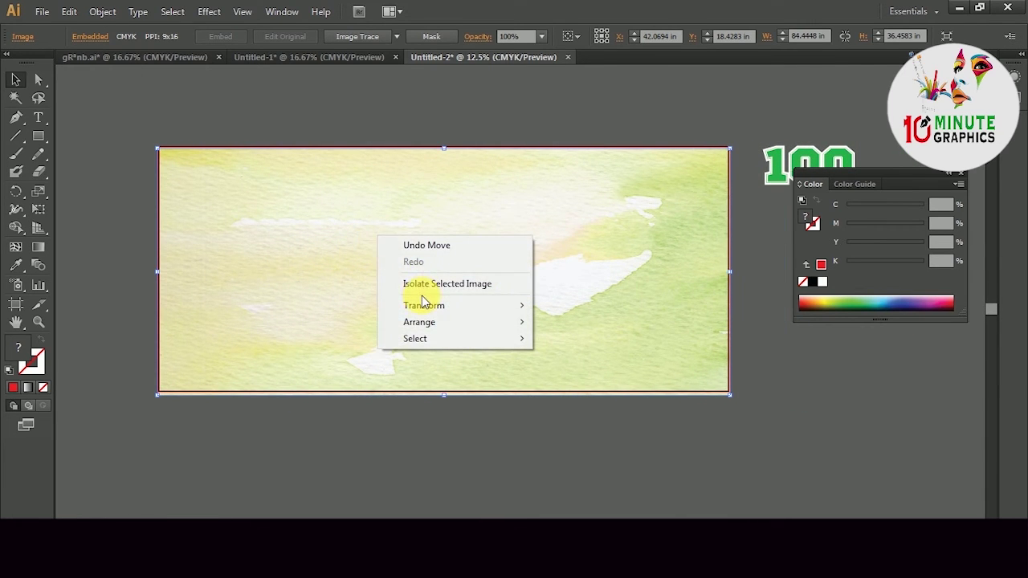
mouse_move(424, 304)
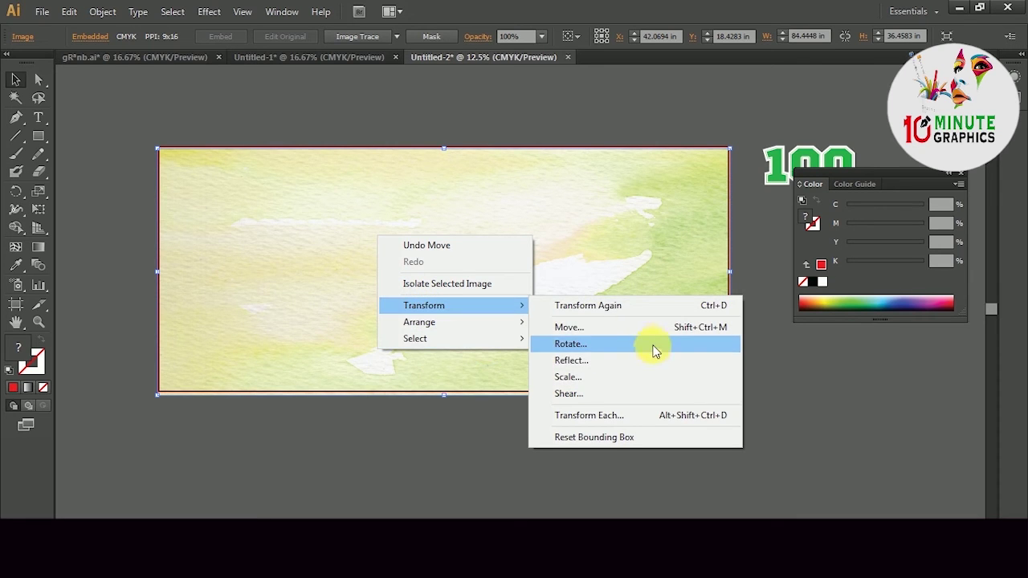
mouse_move(462, 329)
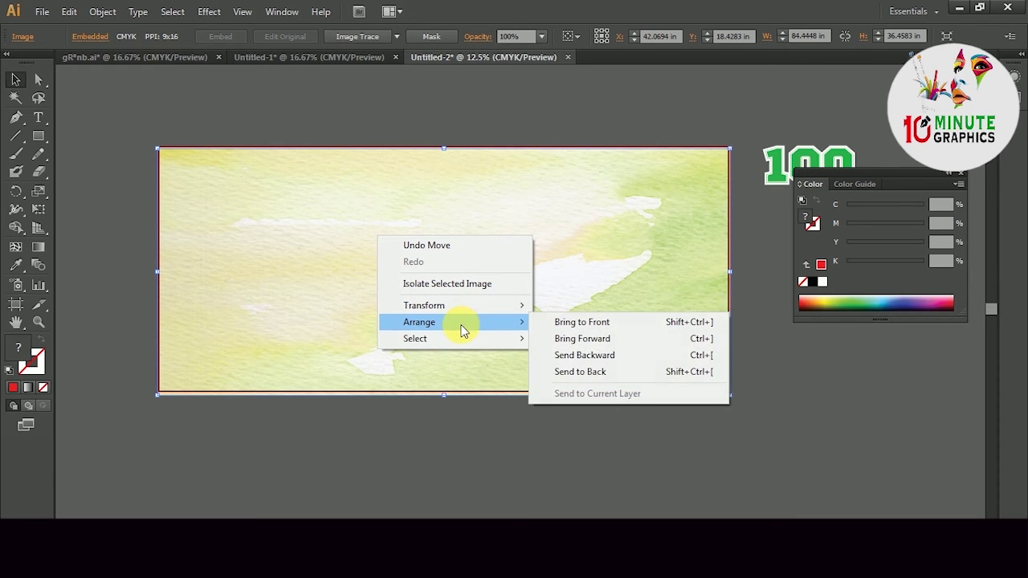
left_click(649, 370)
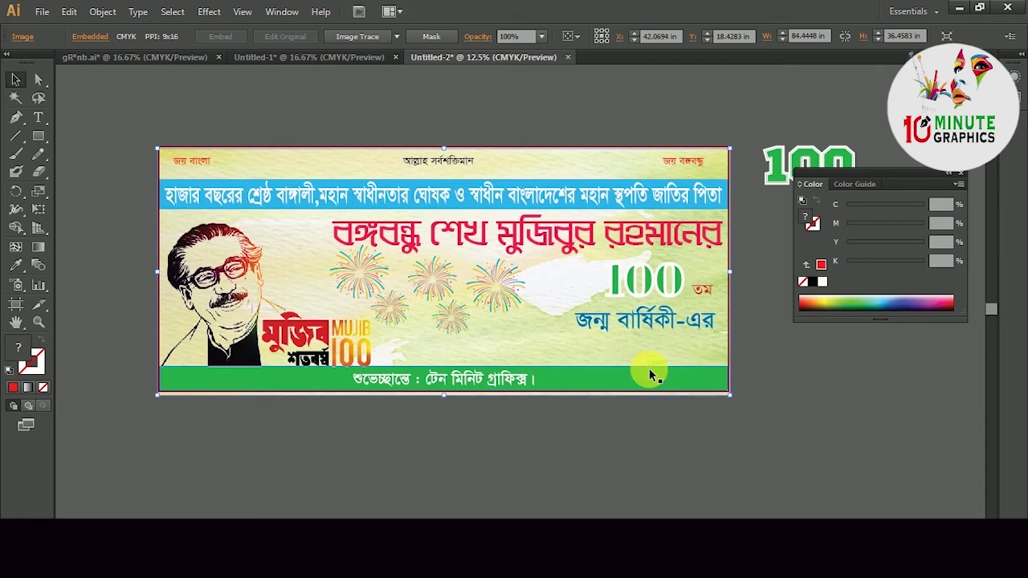
- Nudge the background image up slightly so its upper edge meets the artboard's upper edge, then deselect it
left_click(366, 269)
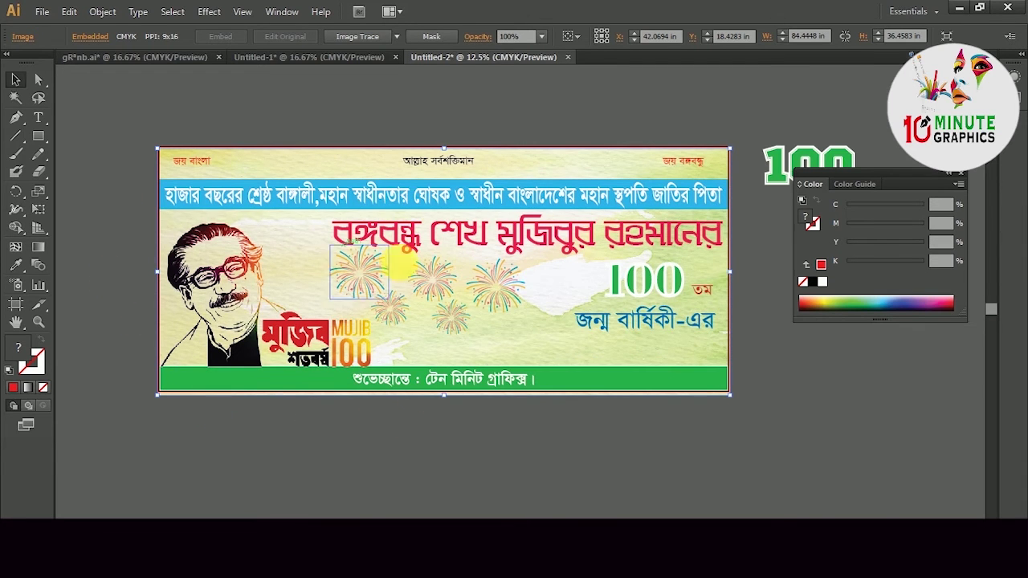
left_click(512, 306, "ctrl")
left_click_drag(521, 327, 577, 346)
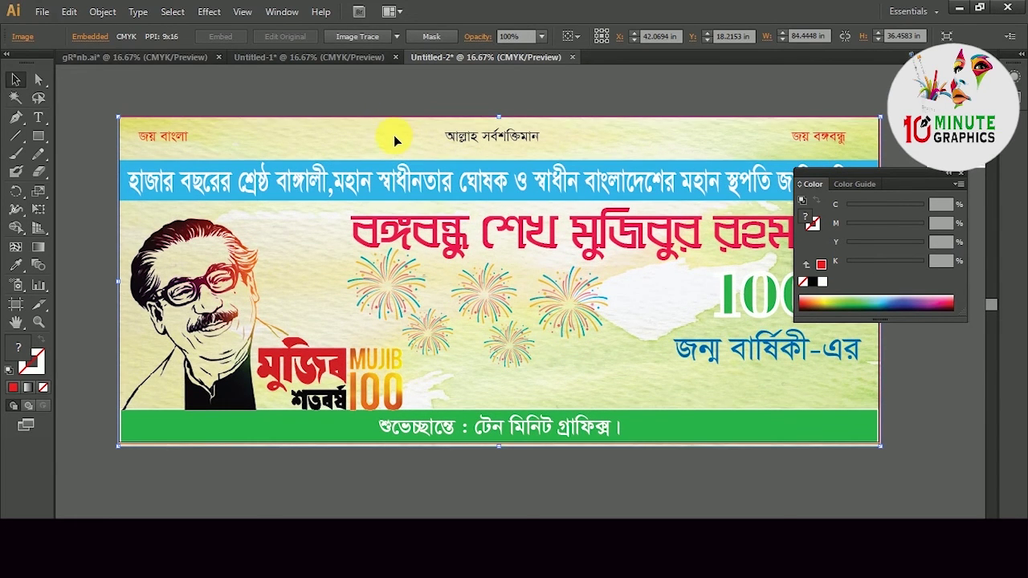
left_click(408, 100)
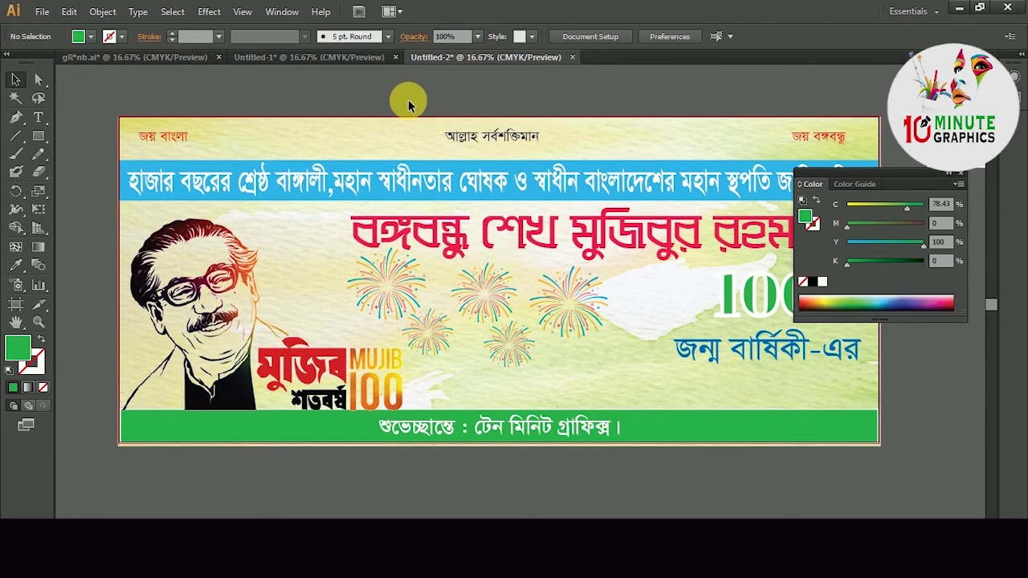
- Pull the background image's lower edge up towards the artboard edge, reducing its height to about 36.35 in
left_click(674, 446)
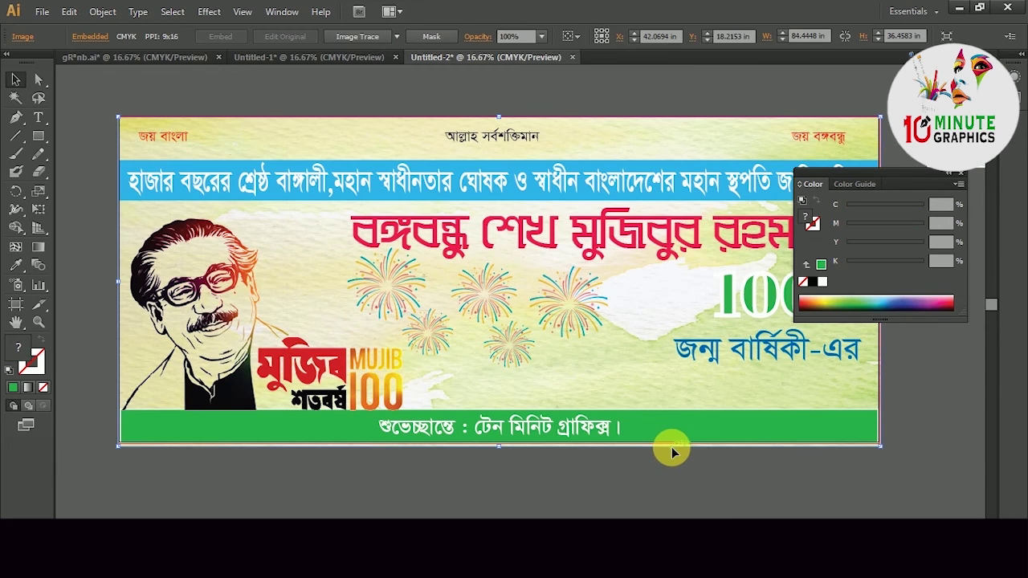
left_click(653, 430)
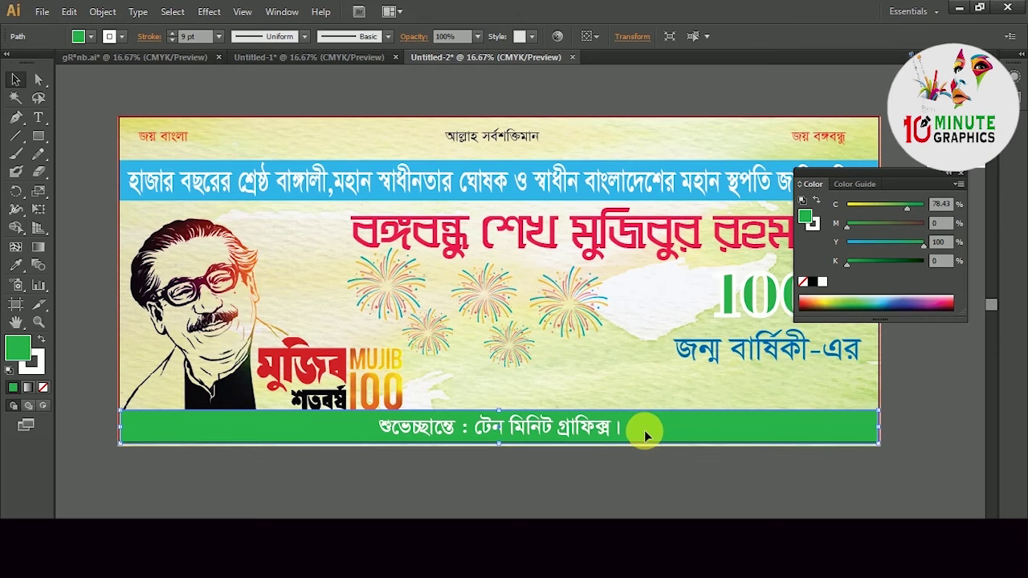
left_click(635, 470)
left_click(505, 449)
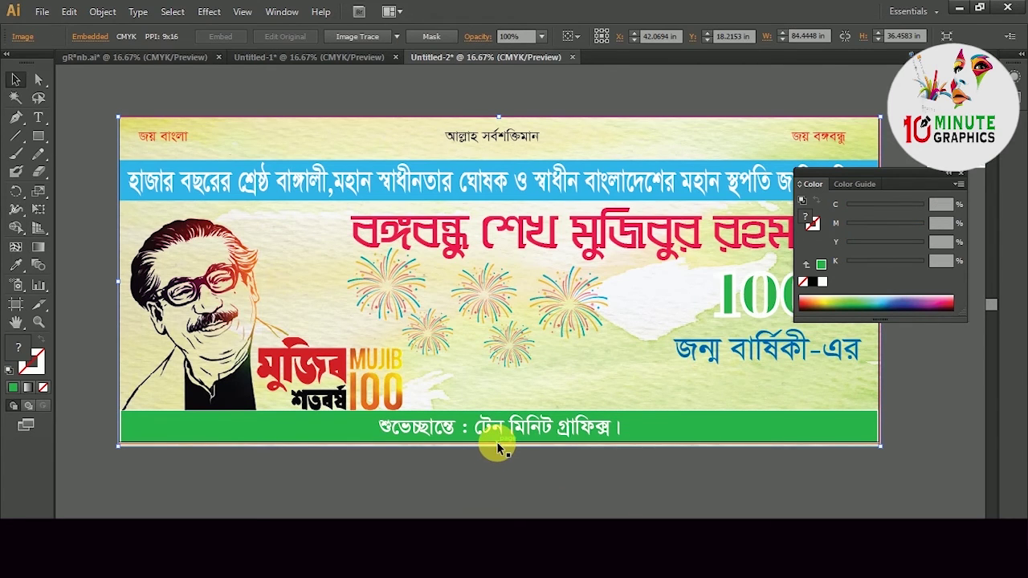
left_click_drag(501, 450, 496, 442)
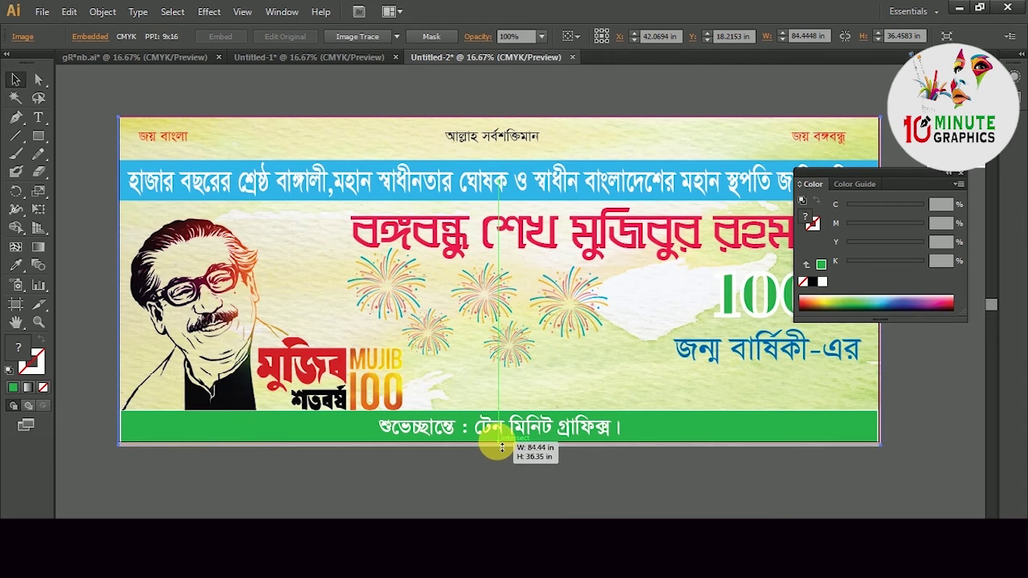
- Stretch the green band's left end to meet the artboard's left edge and check the band along its length
left_click(140, 430)
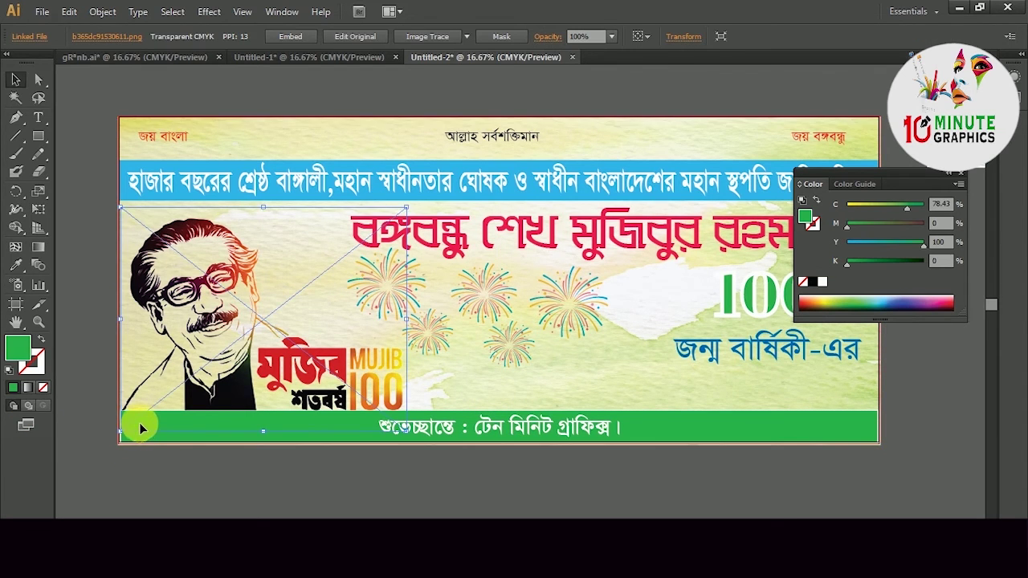
key("ctrl+plus")
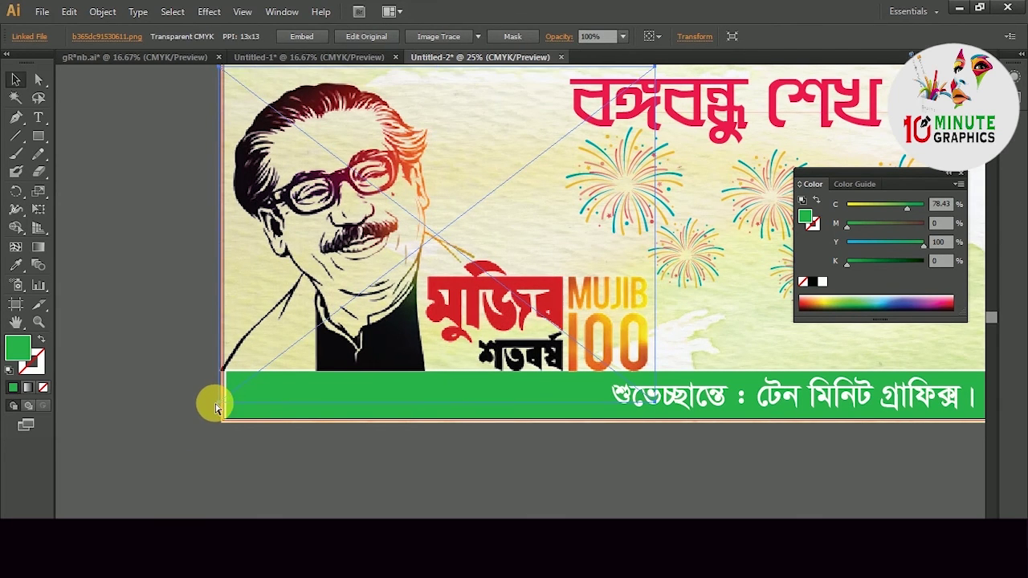
left_click(270, 415)
left_click_drag(226, 394, 222, 395)
left_click(201, 382)
left_click_drag(333, 407, 273, 405)
left_click_drag(498, 379, 305, 363)
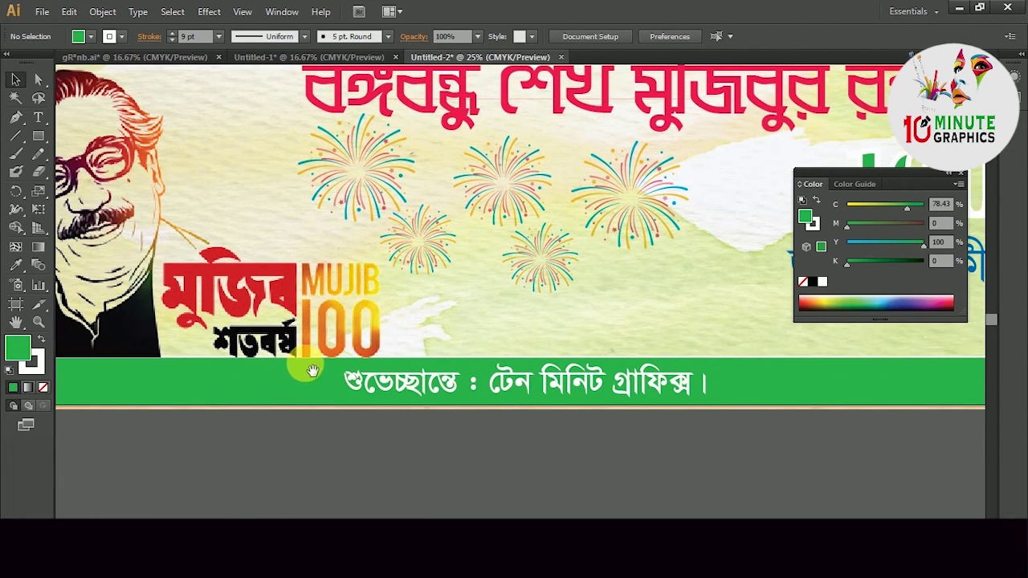
left_click(490, 414)
left_click_drag(523, 411, 417, 342)
left_click(518, 429)
key("ctrl+minus")
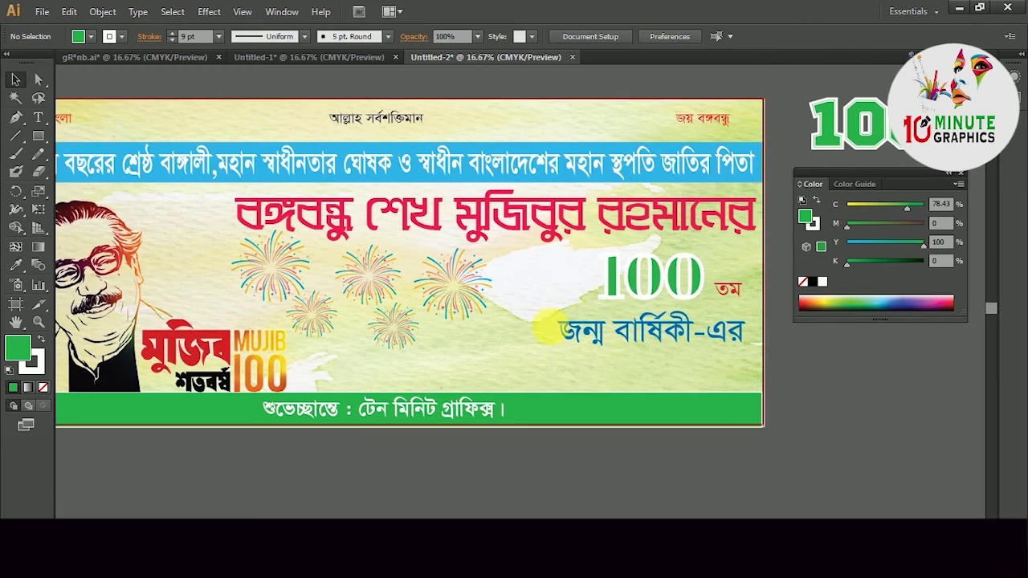
- Delete the serif 100 on the banner and put the white-outlined green block-style 100 in its place
left_click_drag(603, 326, 564, 297)
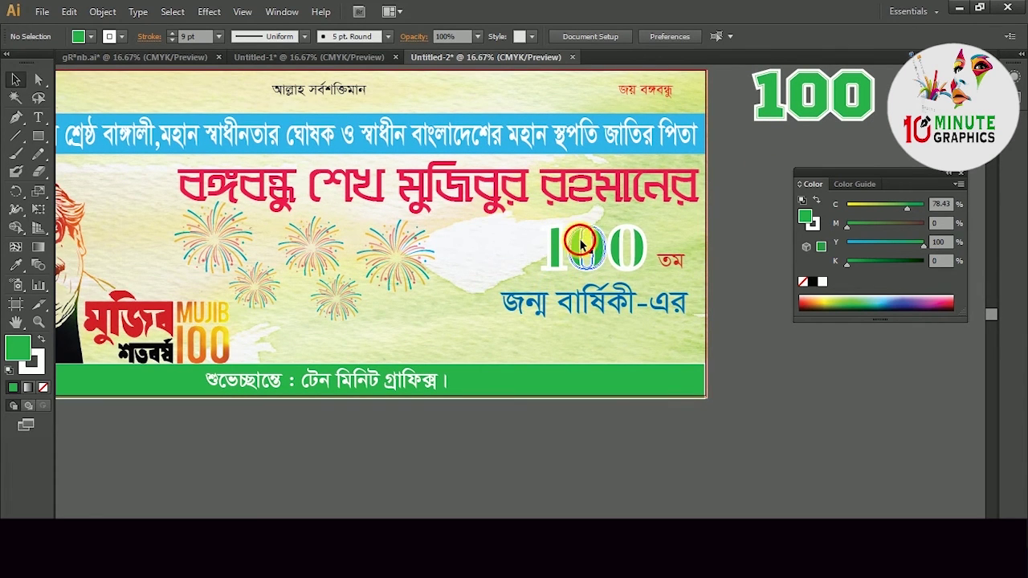
left_click(582, 245)
left_click(769, 116)
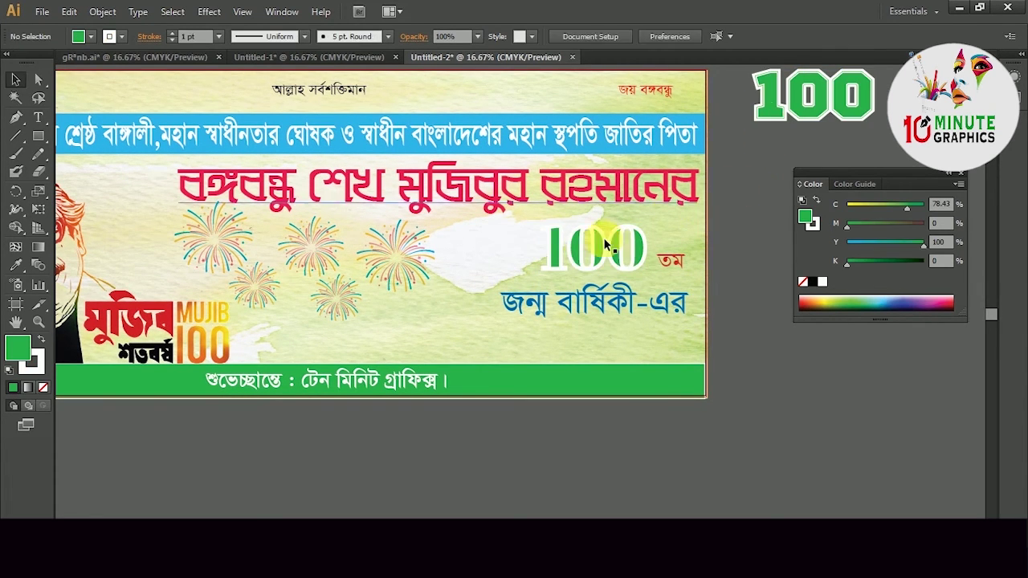
left_click(585, 250)
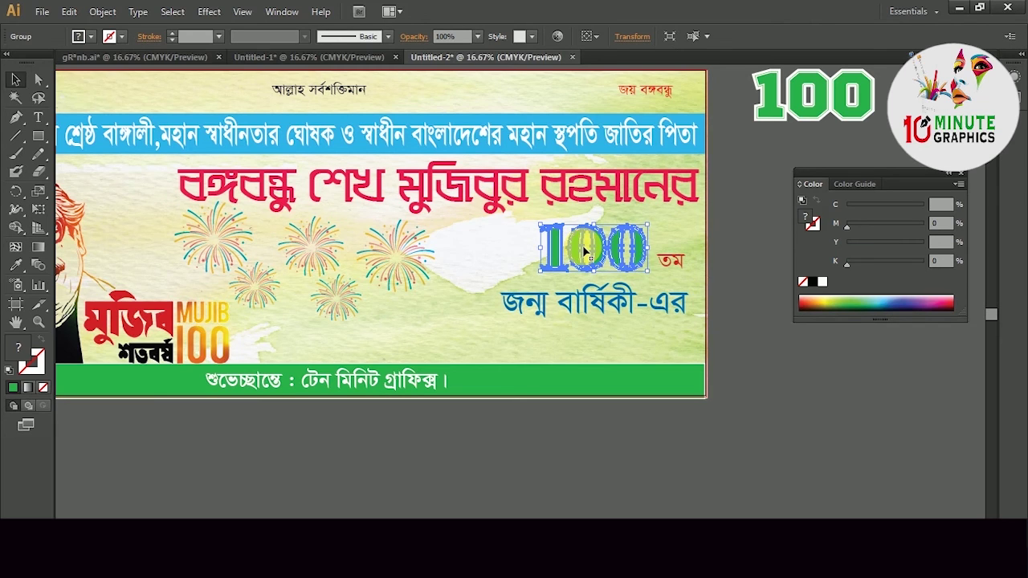
key("Delete")
left_click(772, 101)
left_click_drag(772, 101, 555, 252)
left_click(518, 305)
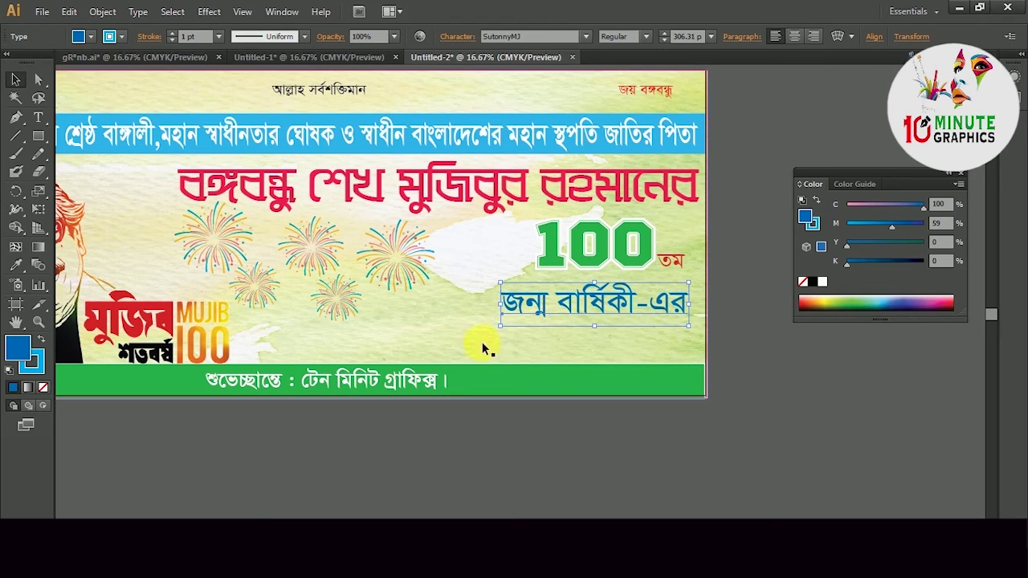
left_click(677, 267)
key("Delete")
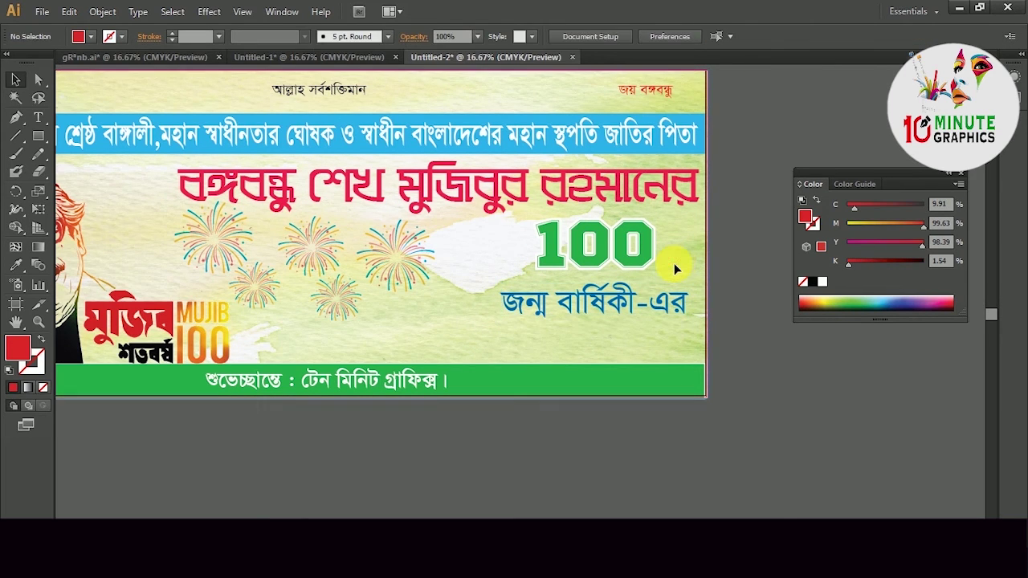
key("ctrl+z")
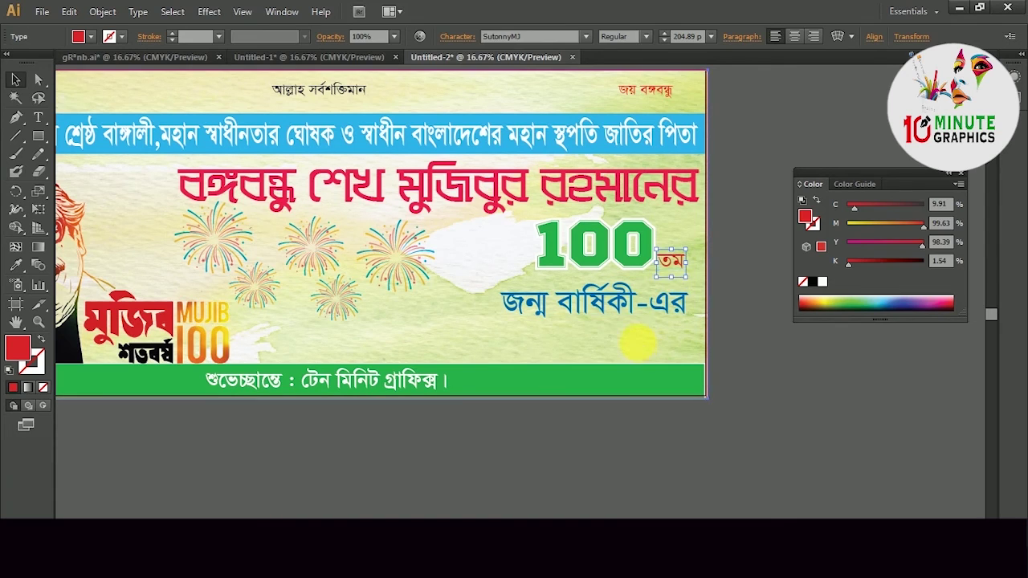
- Align the green 100 and the red তম vertically with each other, then try a right alignment and undo it
left_click(672, 262)
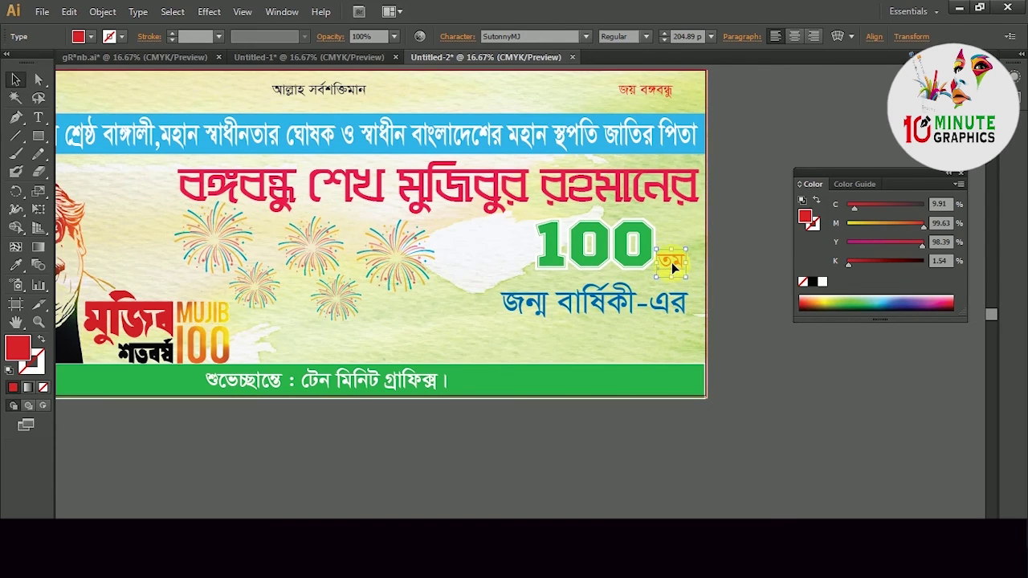
left_click(594, 260, "shift")
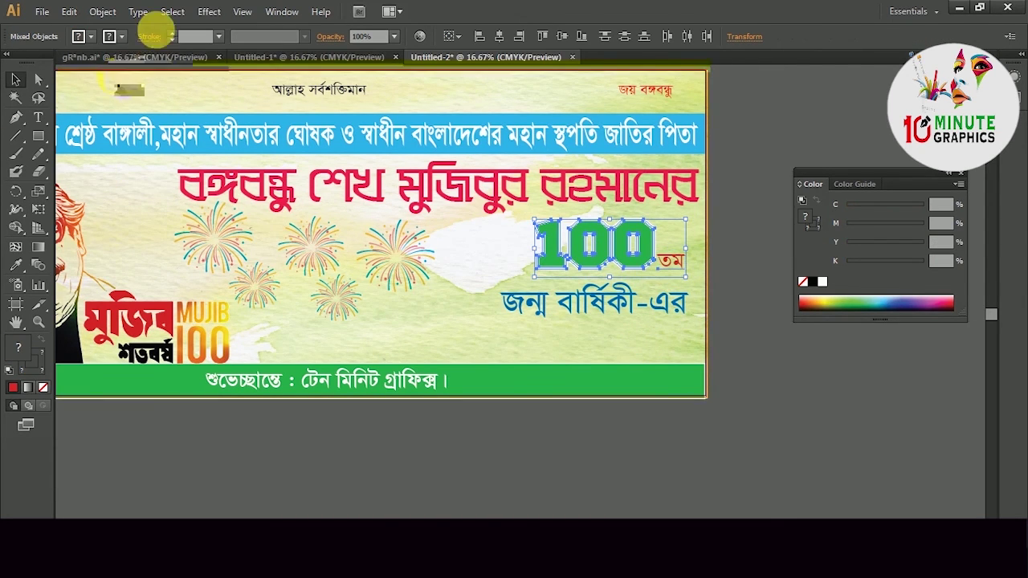
left_click(273, 15)
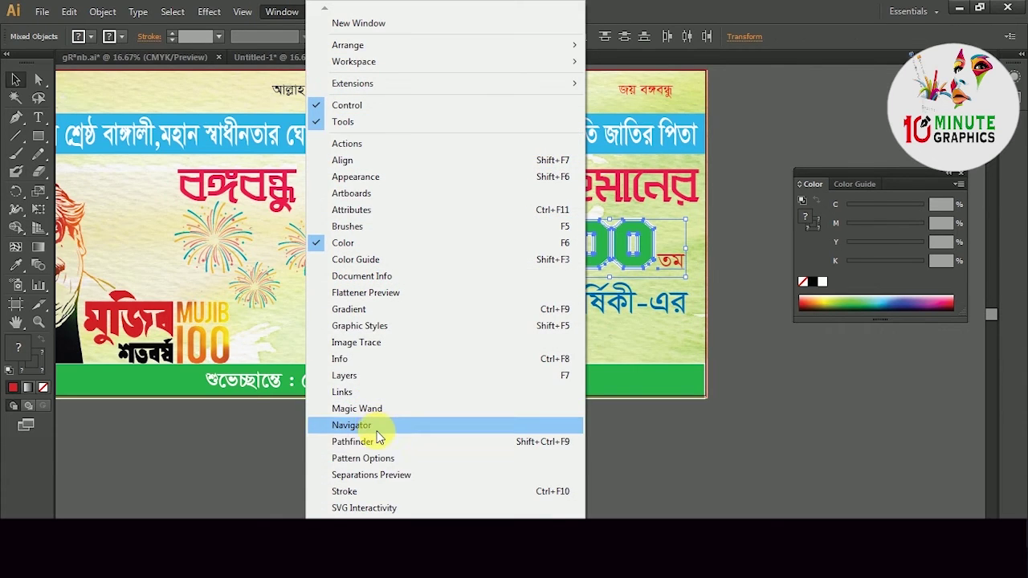
left_click(384, 441)
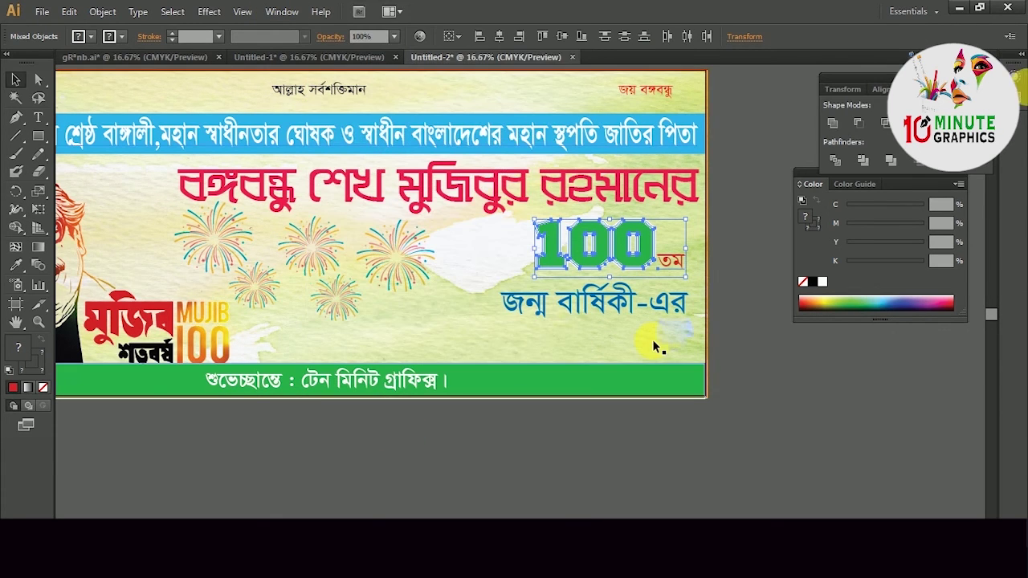
left_click(882, 90)
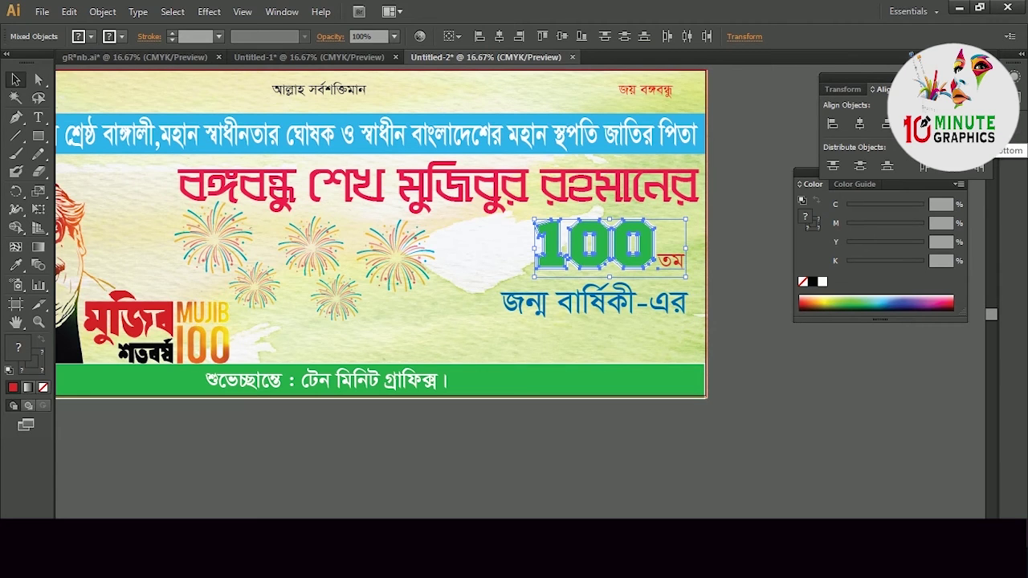
left_click(979, 123)
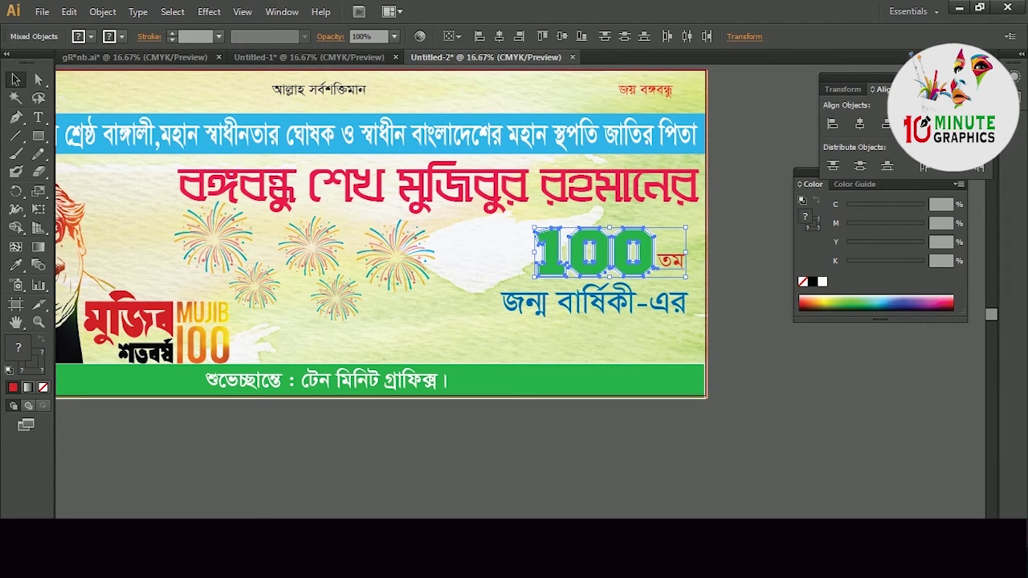
left_click(952, 123)
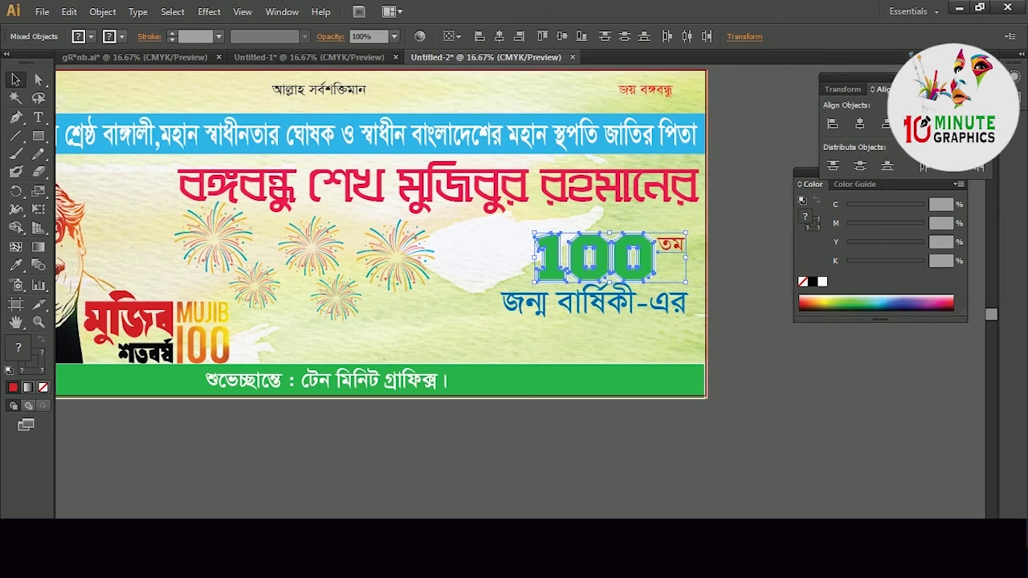
left_click(884, 123)
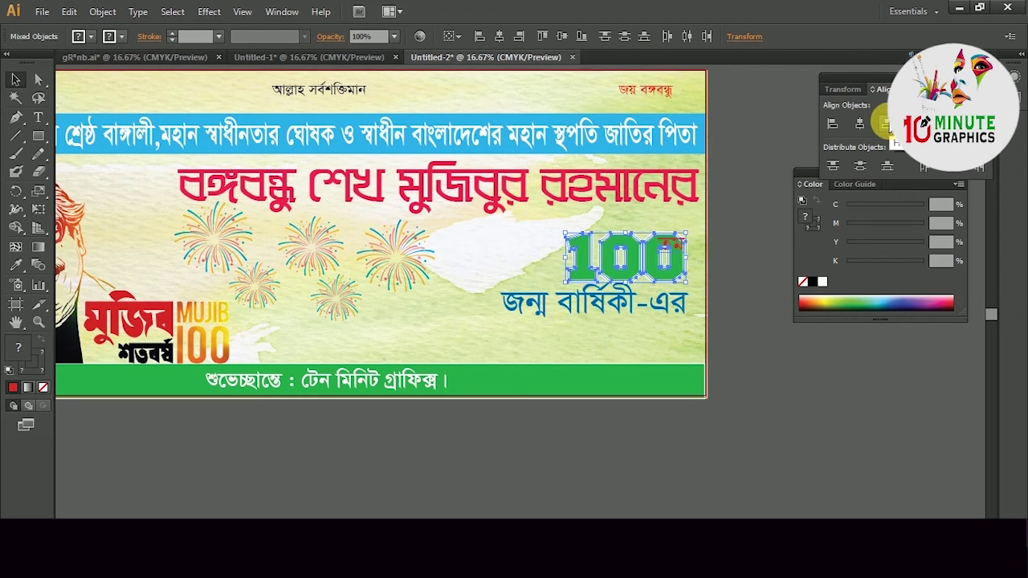
key("ctrl+z")
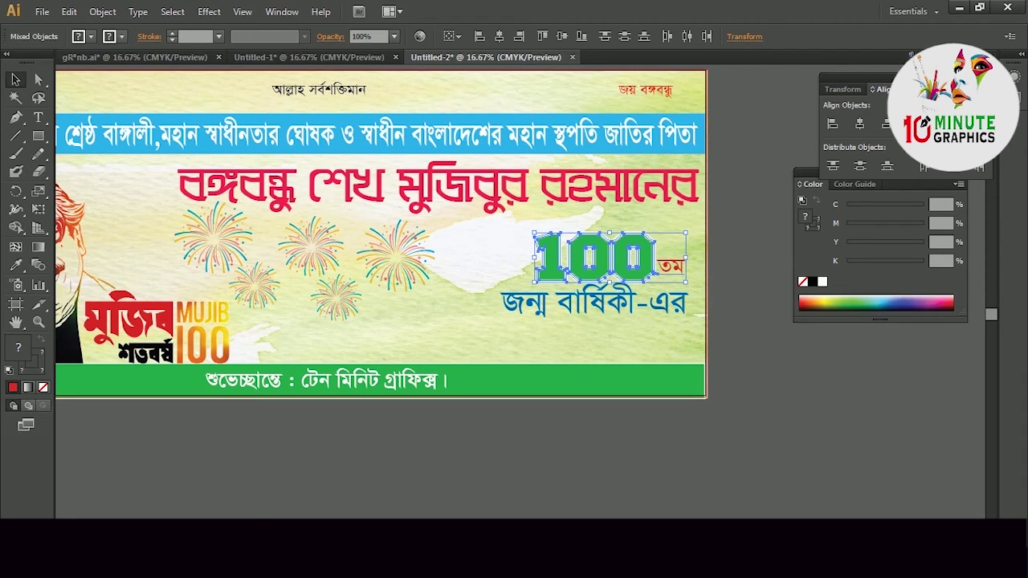
- Move the green 100 and the red তম together slightly up, away from the blue জন্ম বার্ষিকী-এর text
left_click(756, 171)
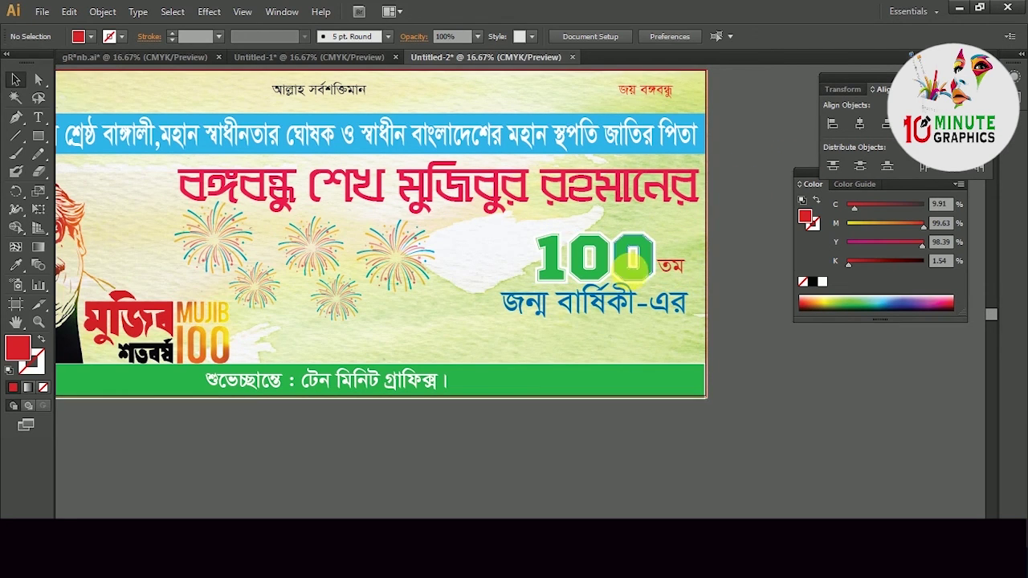
left_click_drag(514, 243, 622, 253)
left_click(652, 267)
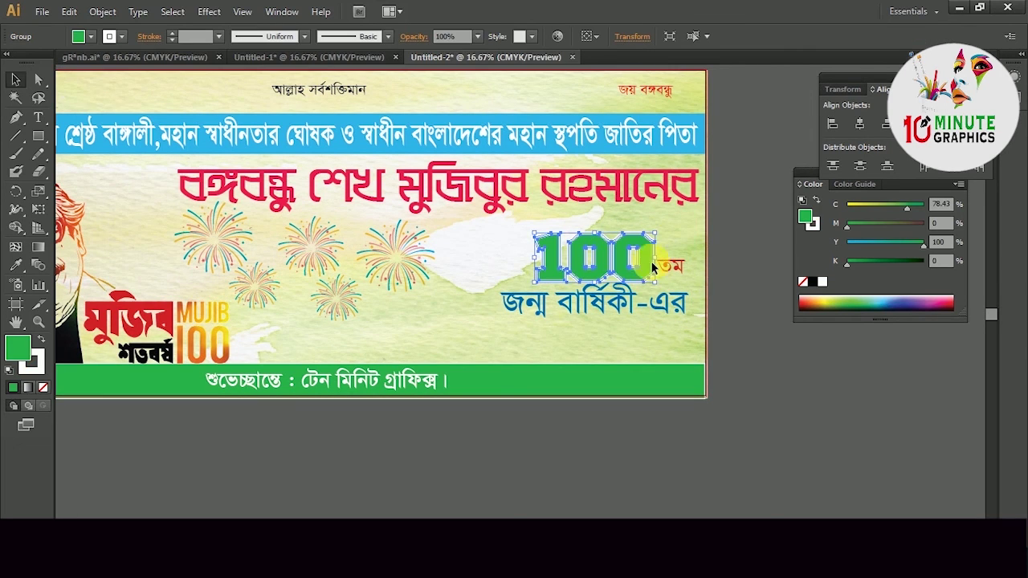
left_click(669, 266, "shift")
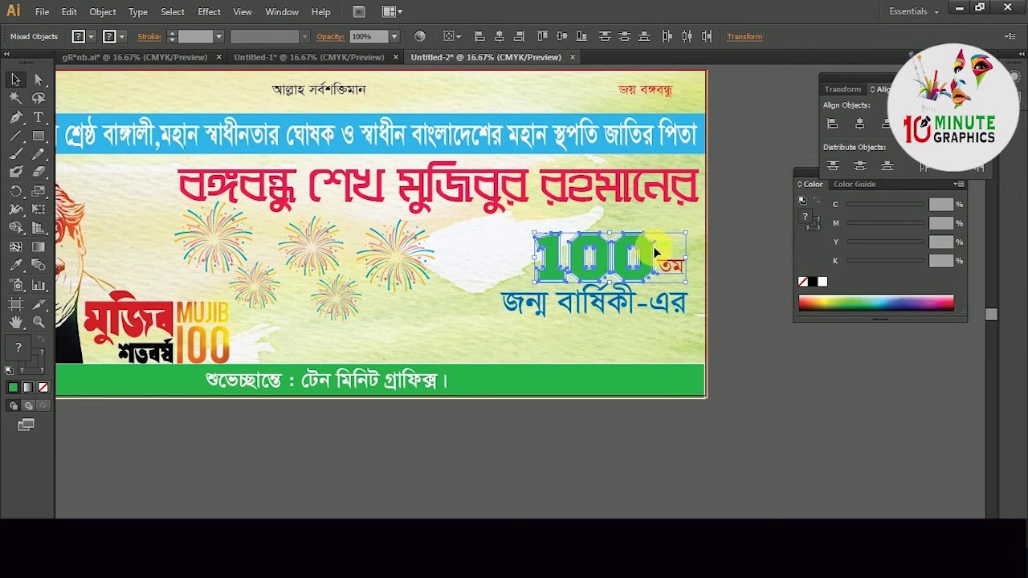
left_click_drag(654, 252, 655, 247)
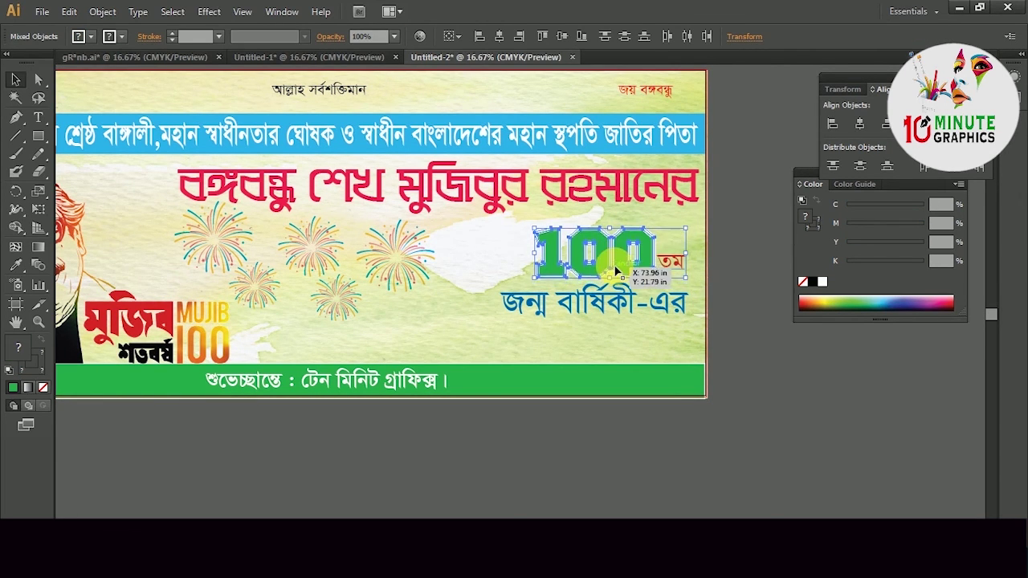
left_click(606, 341)
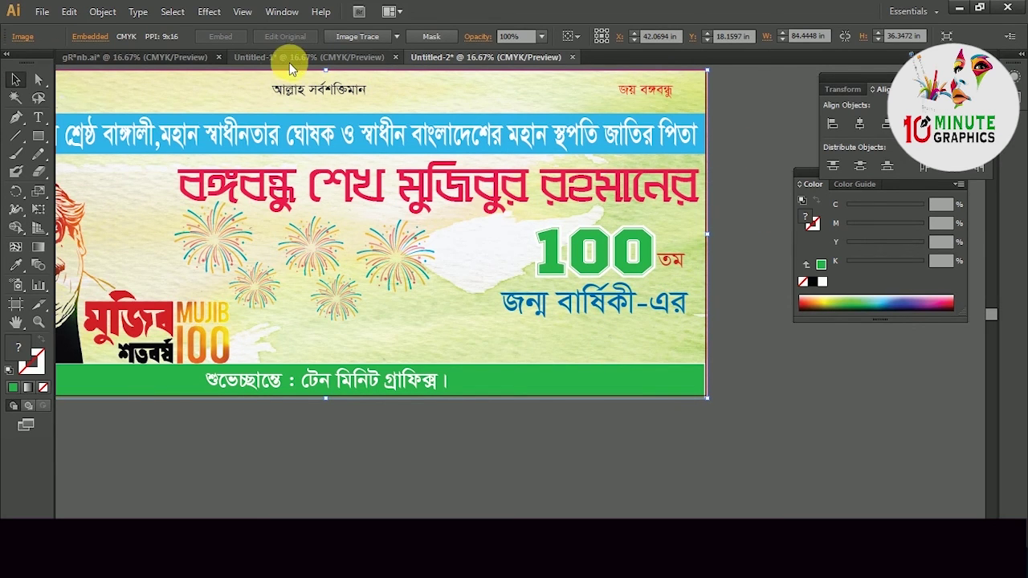
- Bring the green and red brush-stroke image from Untitled-1 onto the banner between the fireworks and the 100, about 10.85 in wide
left_click(291, 62)
key("ctrl+equal")
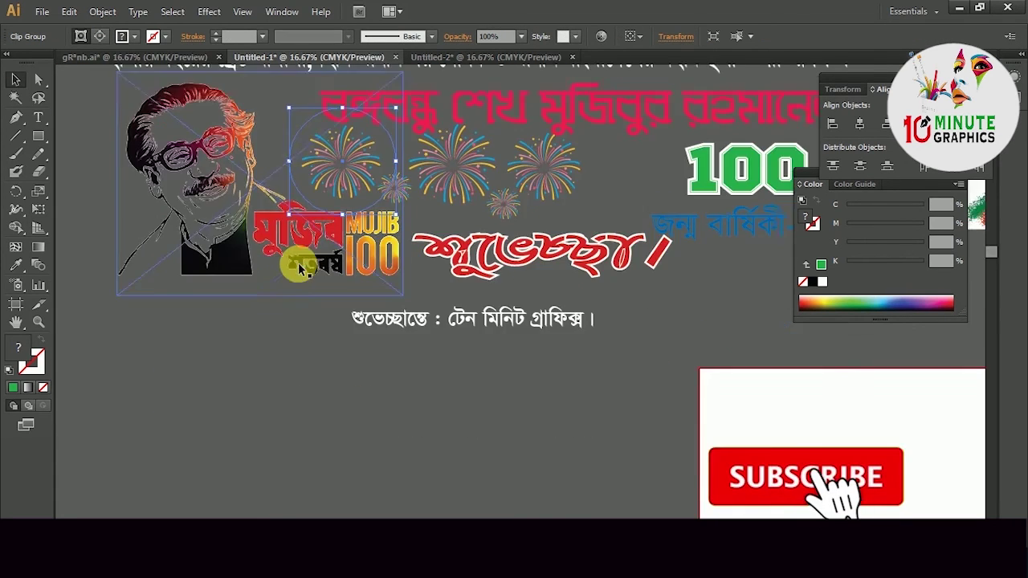
scroll(299, 269, "up", 5)
scroll(443, 259, "down", 2)
scroll(443, 259, "right", 3)
mouse_move(895, 391)
left_mouse_down()
mouse_move(710, 423)
mouse_move(436, 46)
mouse_move(450, 69)
mouse_move(450, 110)
mouse_move(434, 261)
mouse_move(490, 262)
mouse_move(487, 249)
mouse_move(534, 324)
mouse_move(688, 341)
mouse_move(589, 338)
mouse_move(480, 249)
left_mouse_up()
key("ctrl+z")
left_click(473, 307)
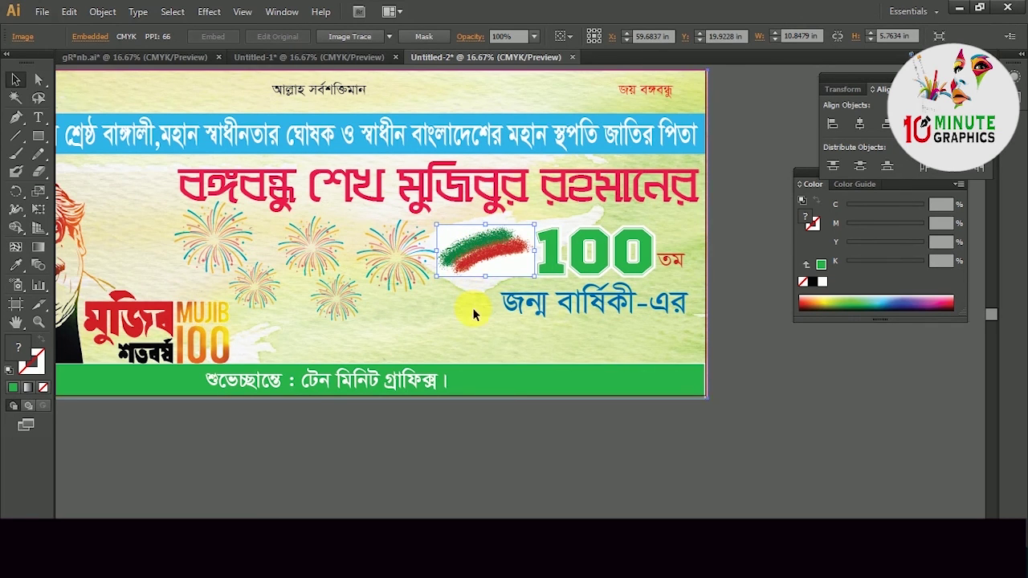
- Examine the whole banner layout with the brush-stroke image in place, from the portrait across to the 100
key("ctrl+minus")
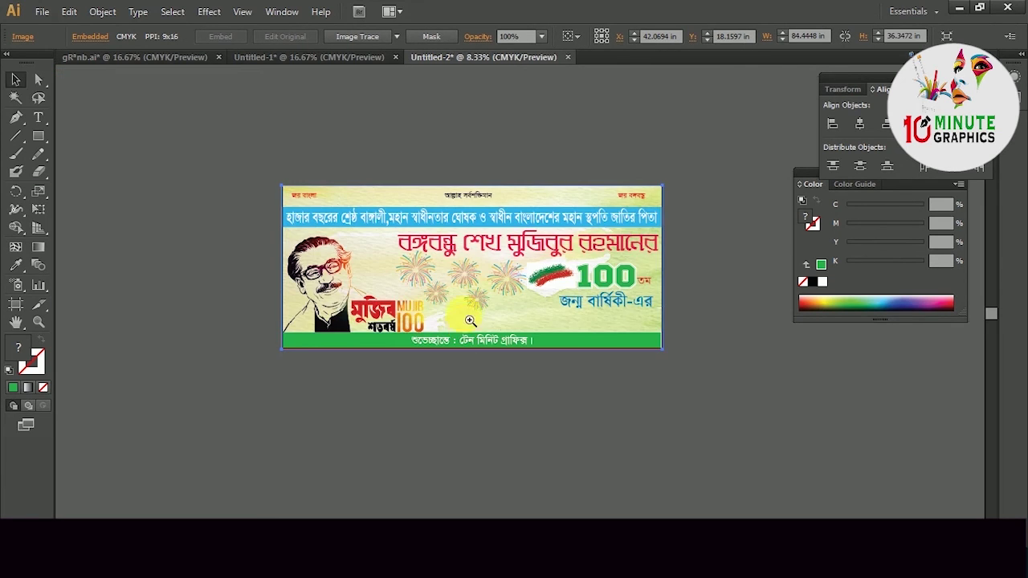
left_click(470, 321)
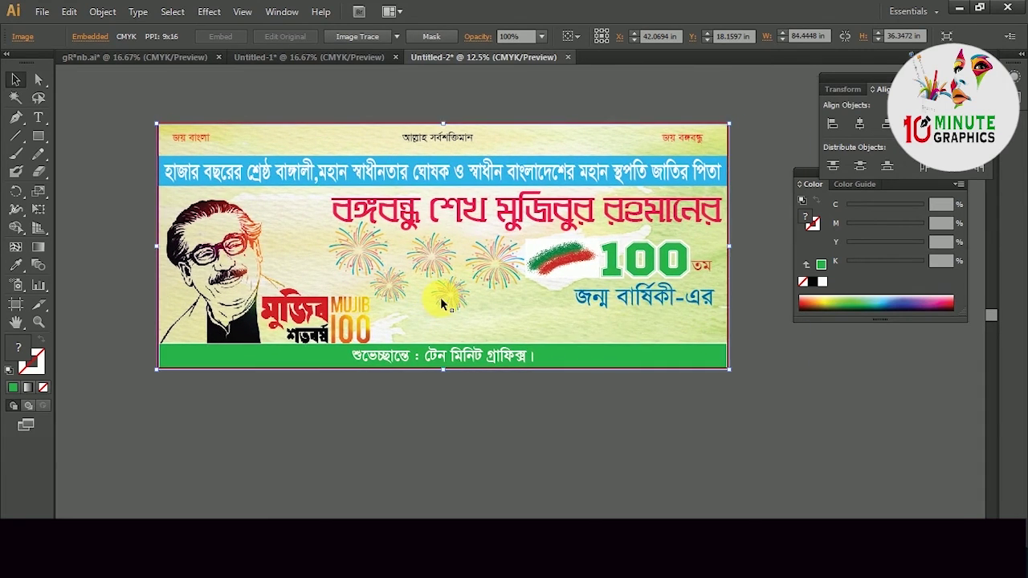
left_click(447, 305)
left_click(442, 299, "alt")
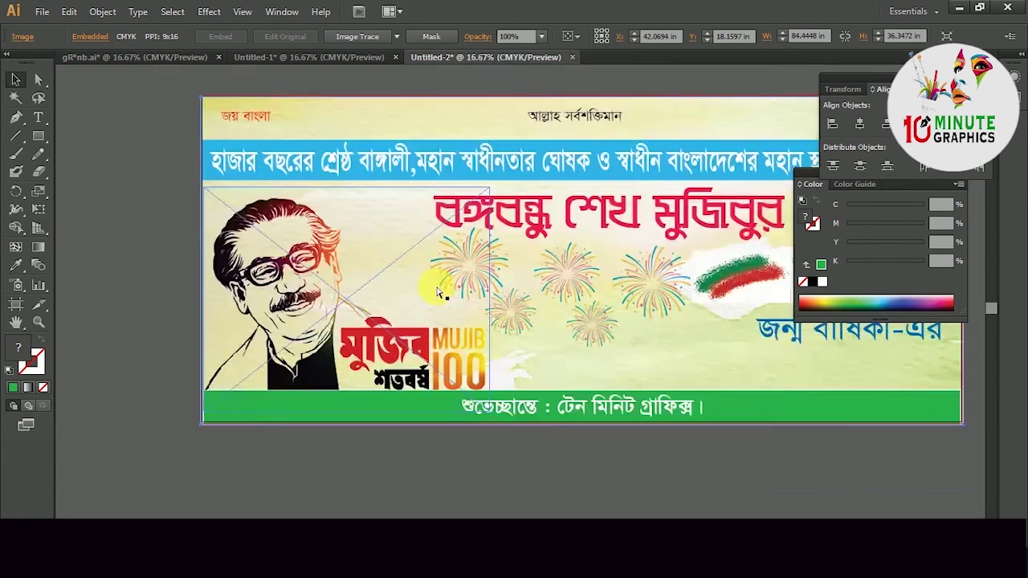
left_click(438, 293, "alt")
left_click(454, 310)
left_click(454, 309)
left_click_drag(588, 292, 249, 310)
left_click_drag(423, 274, 493, 325)
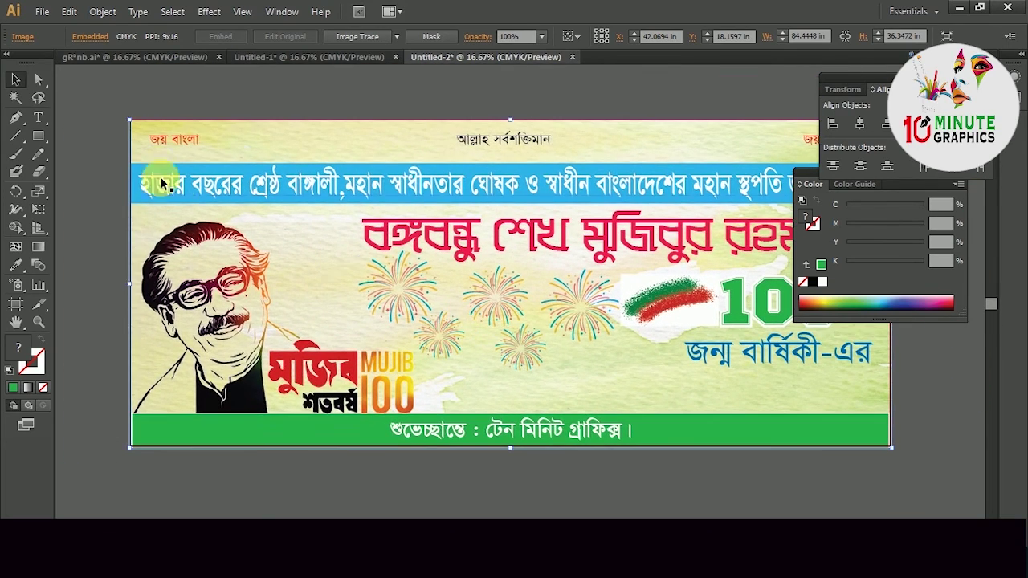
- Stretch the portrait image's left edge to meet the artboard's left edge
left_click(176, 302)
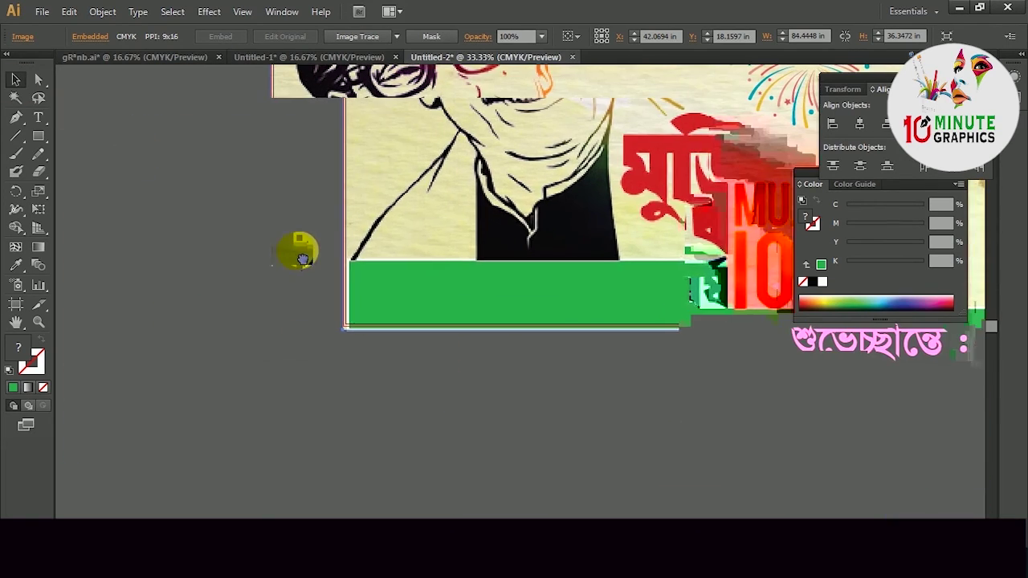
left_click(296, 346)
left_click(294, 356)
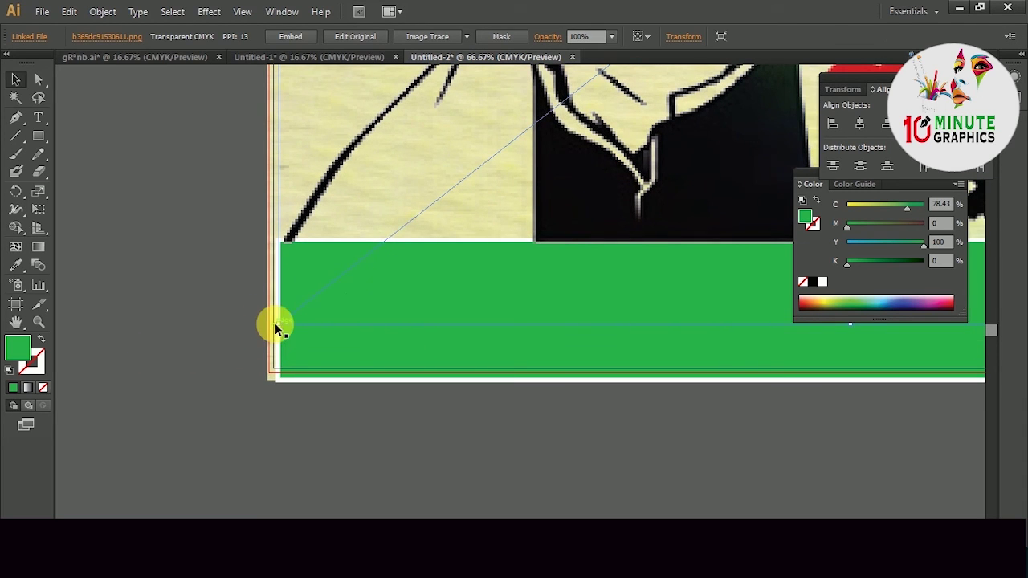
left_click_drag(281, 325, 266, 331)
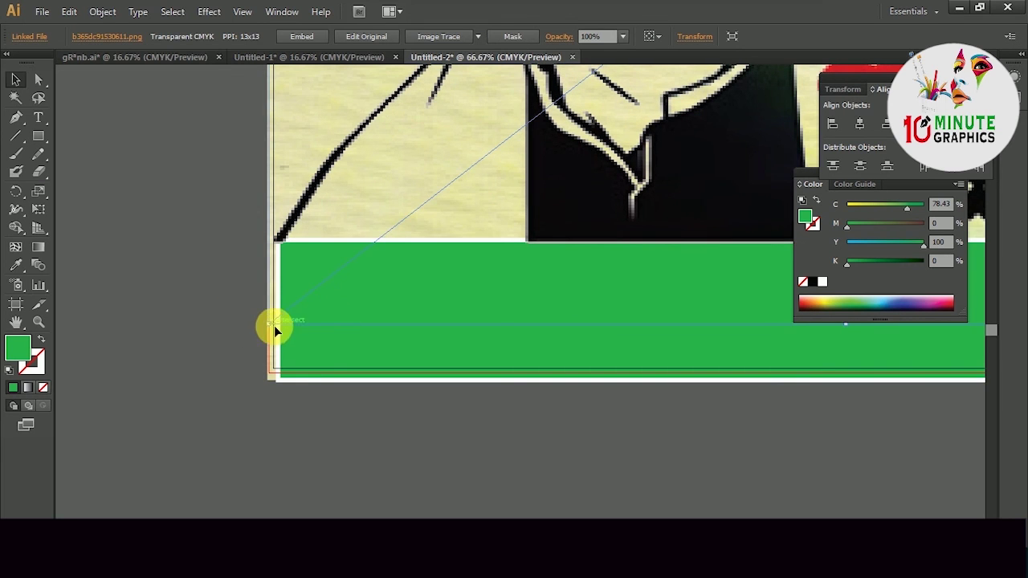
- Extend the green band's left end to the artboard edge and remove its white outline
left_click(311, 363)
left_click_drag(276, 311, 267, 312)
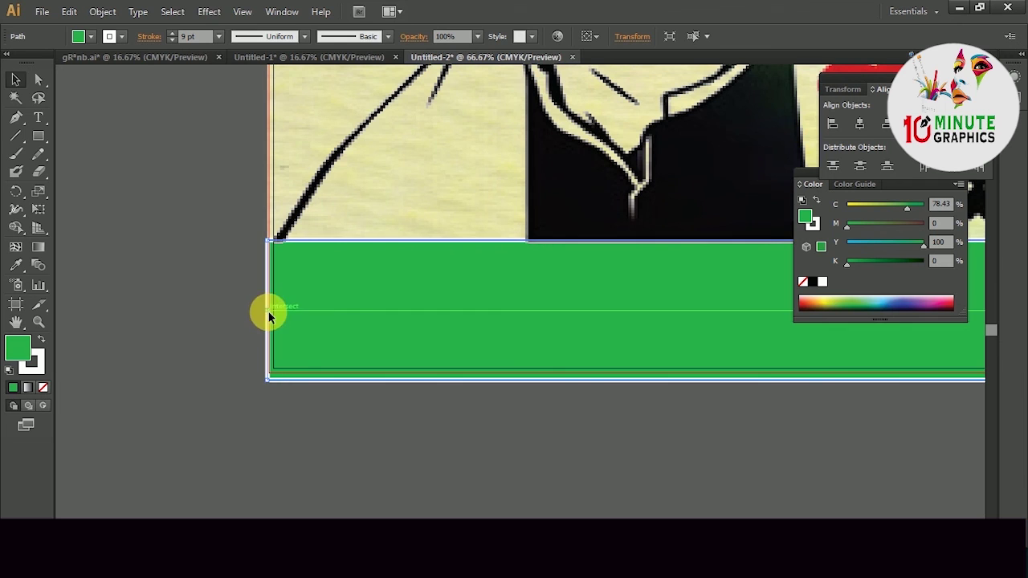
left_click(35, 362)
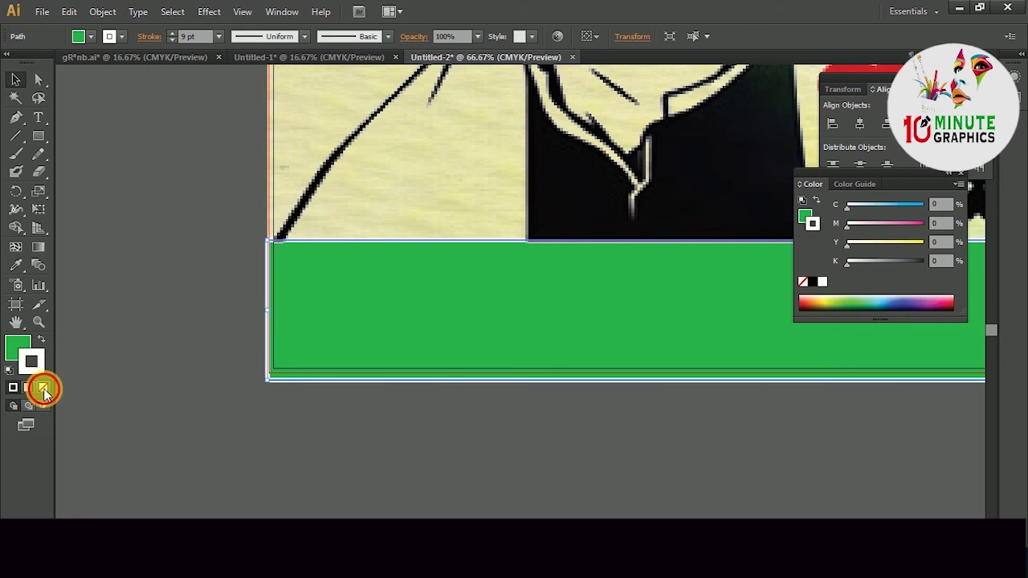
left_click(43, 388)
left_click(18, 347)
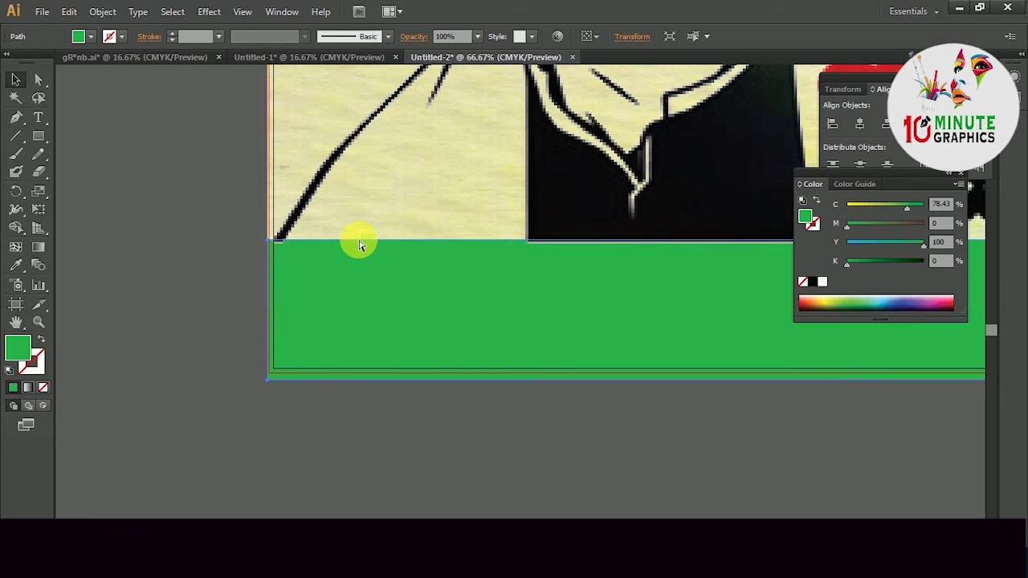
- Select the blue band together with its white heading text, nudge both up slightly, and deselect them
key("ctrl+minus")
key("ctrl+minus")
key("ctrl+minus")
key("ctrl+minus")
left_click_drag(555, 136, 266, 272)
left_click(373, 202)
left_click(341, 177)
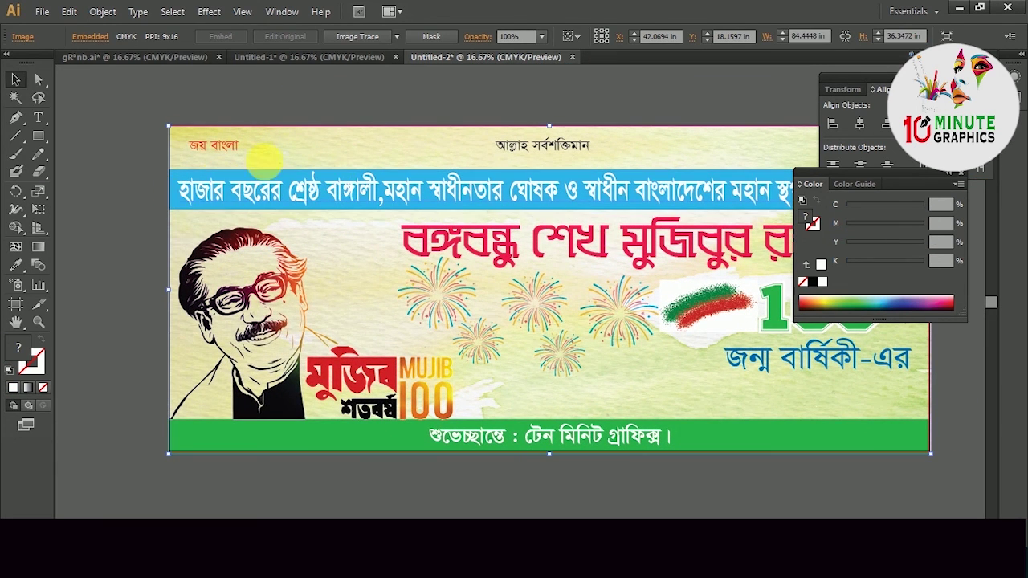
left_click_drag(306, 151, 331, 210)
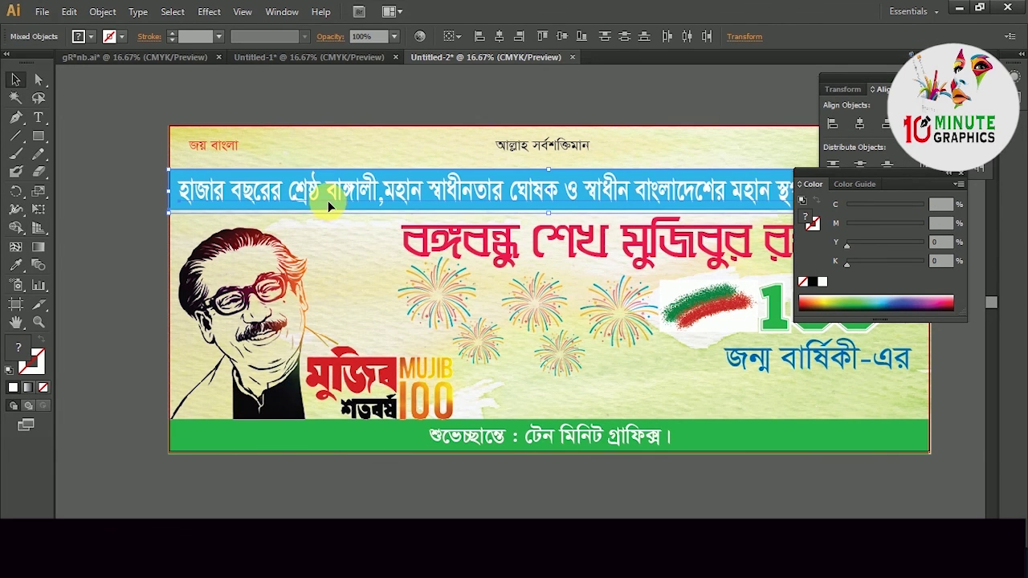
key("Up")
key("Up")
key("Up")
key("Up")
key("Up")
key("Up")
key("Up")
key("Up")
left_click(203, 124)
- Close the floating Color and Align panels so the whole banner can be seen unobstructed
key("ctrl+minus")
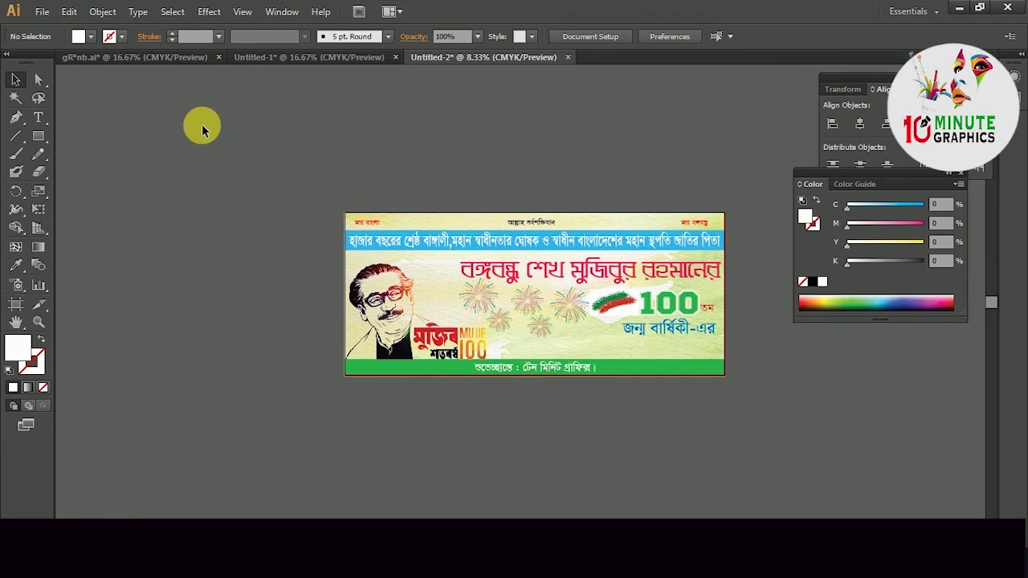
key("ctrl+plus")
left_click_drag(532, 316, 428, 299)
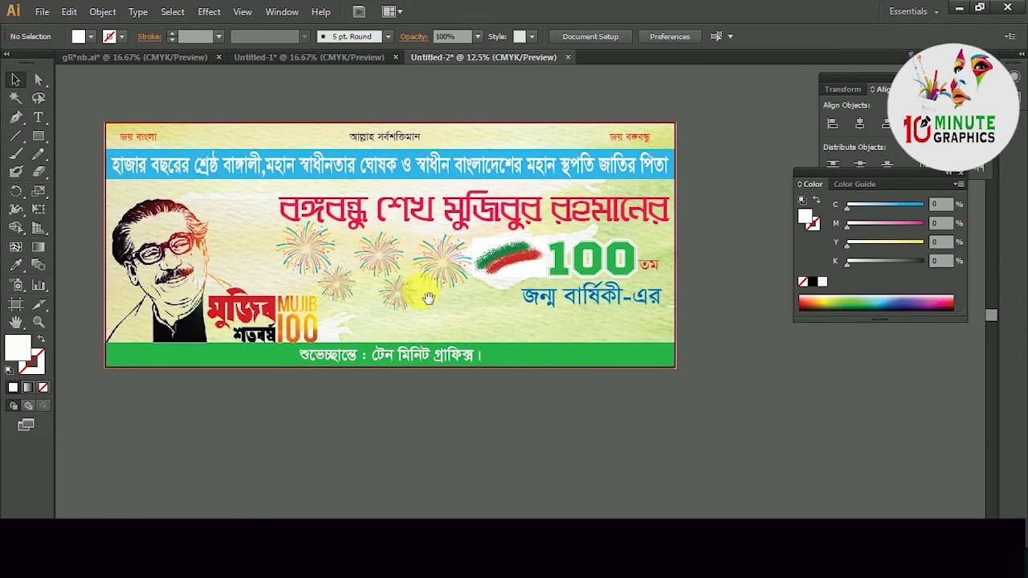
left_click(441, 263)
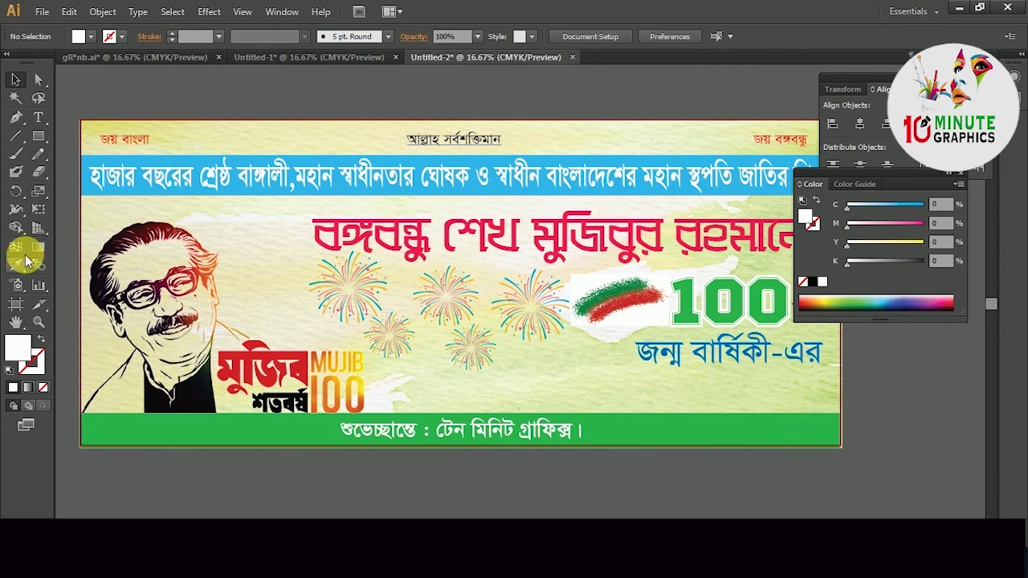
left_click(962, 178)
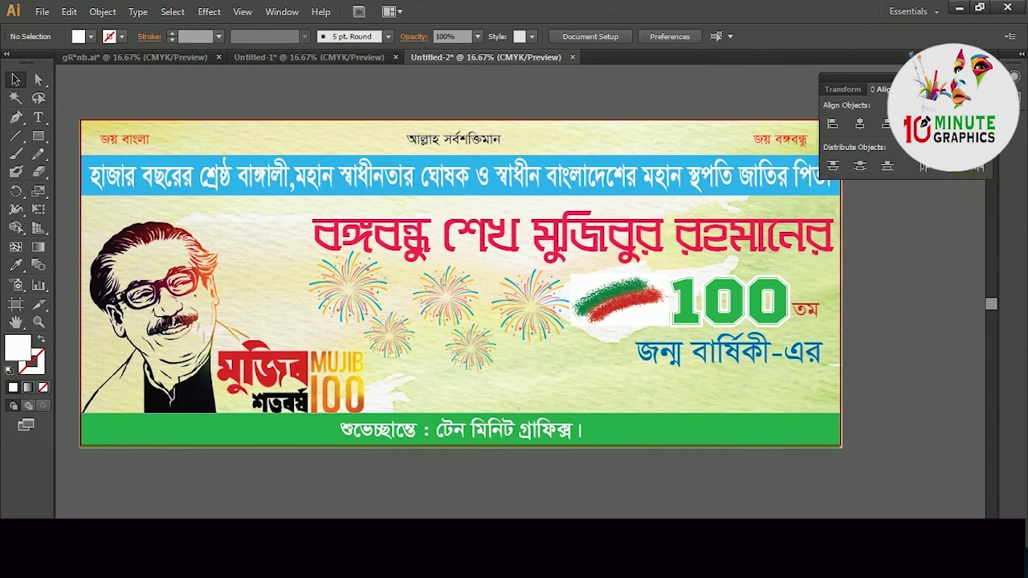
left_click(987, 78)
left_click_drag(379, 299, 421, 294)
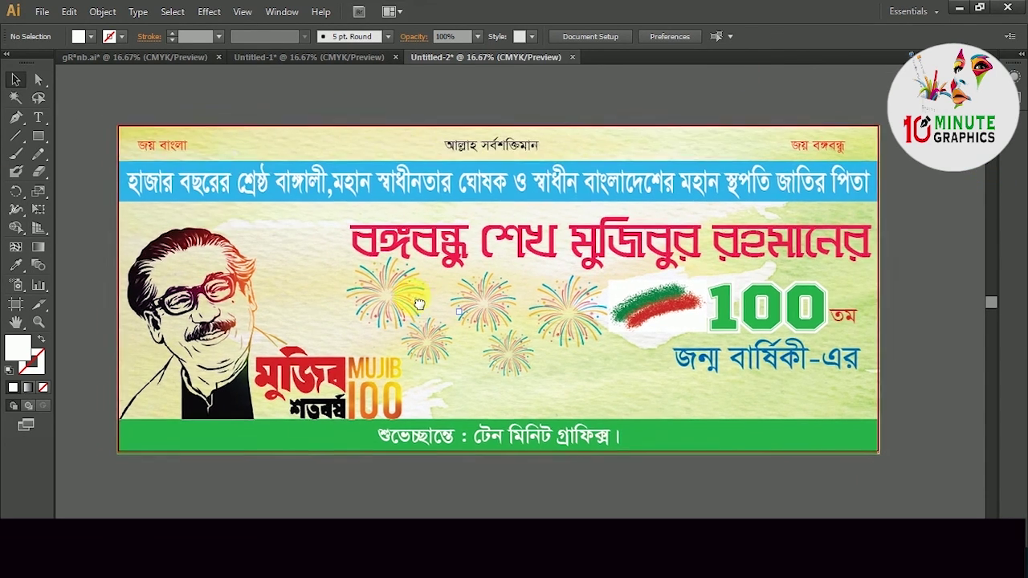